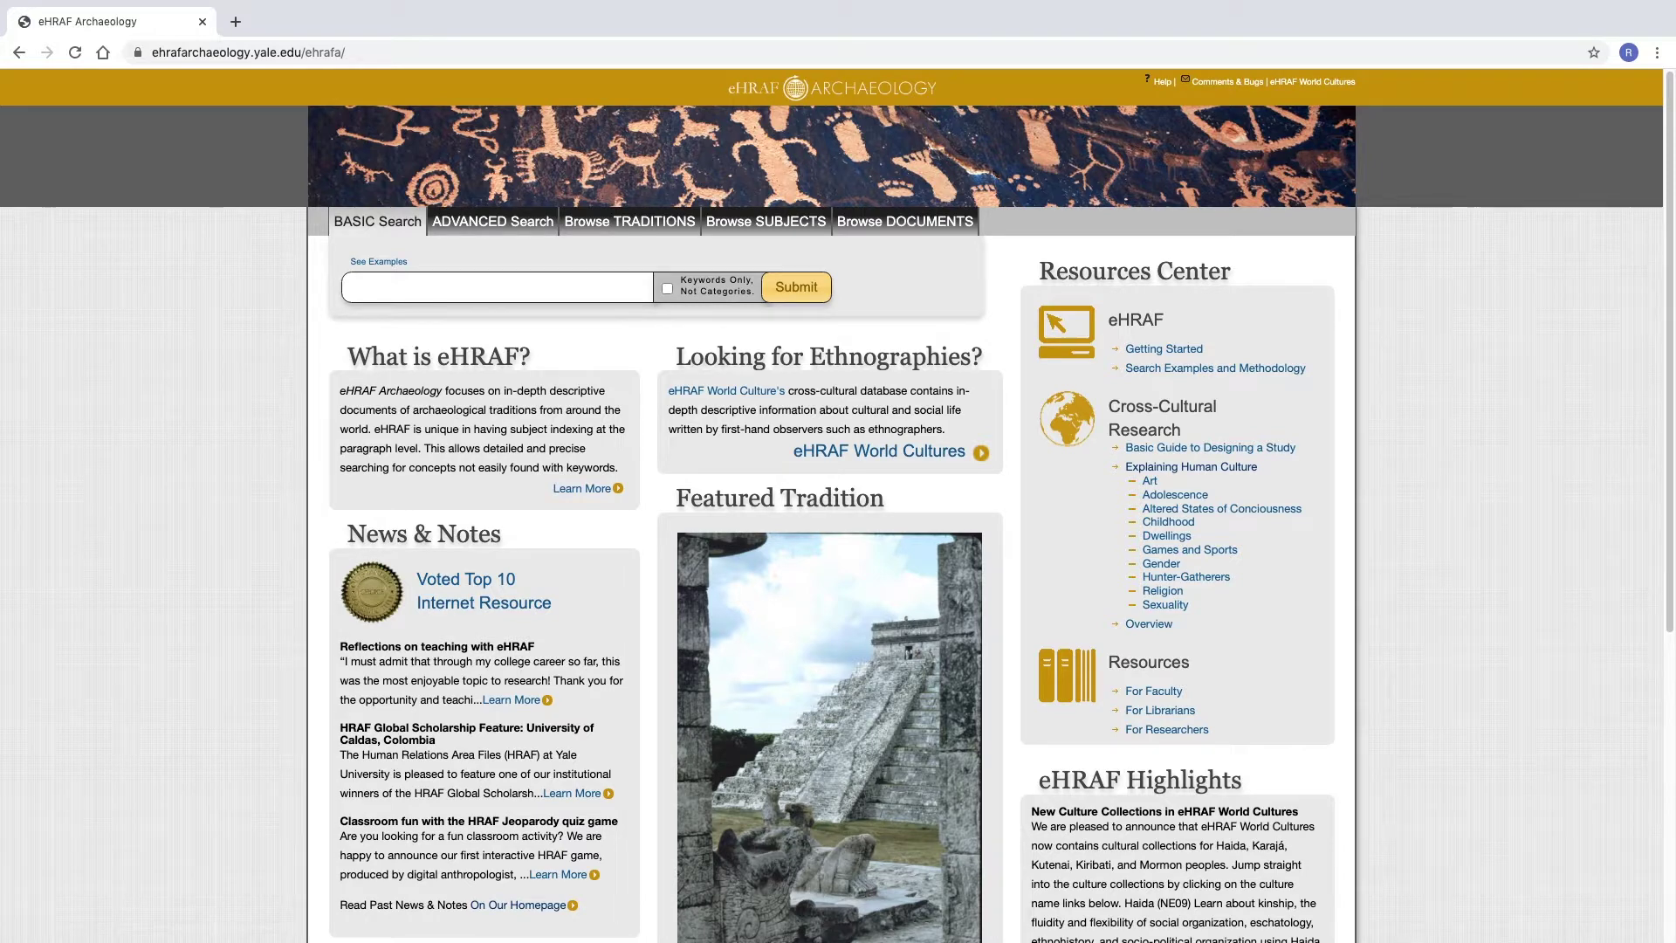
# - Scroll down through the Browse Documents list of authors
pyautogui.scroll(-10, 1511, 204)
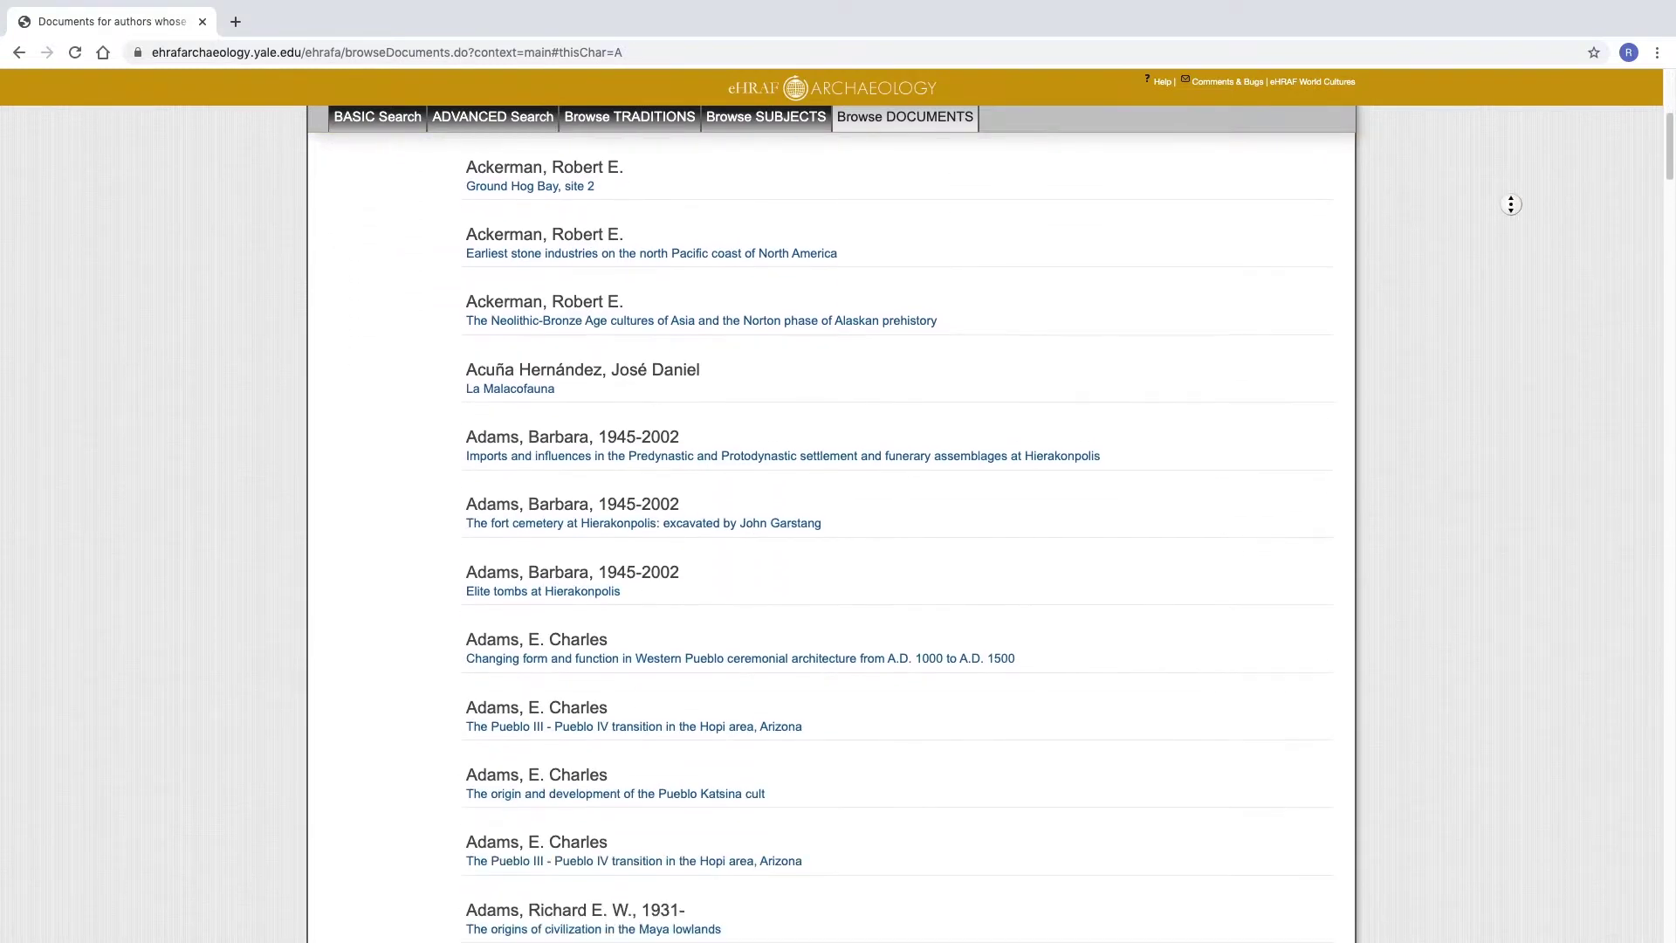
pyautogui.scroll(-15, 1512, 204)
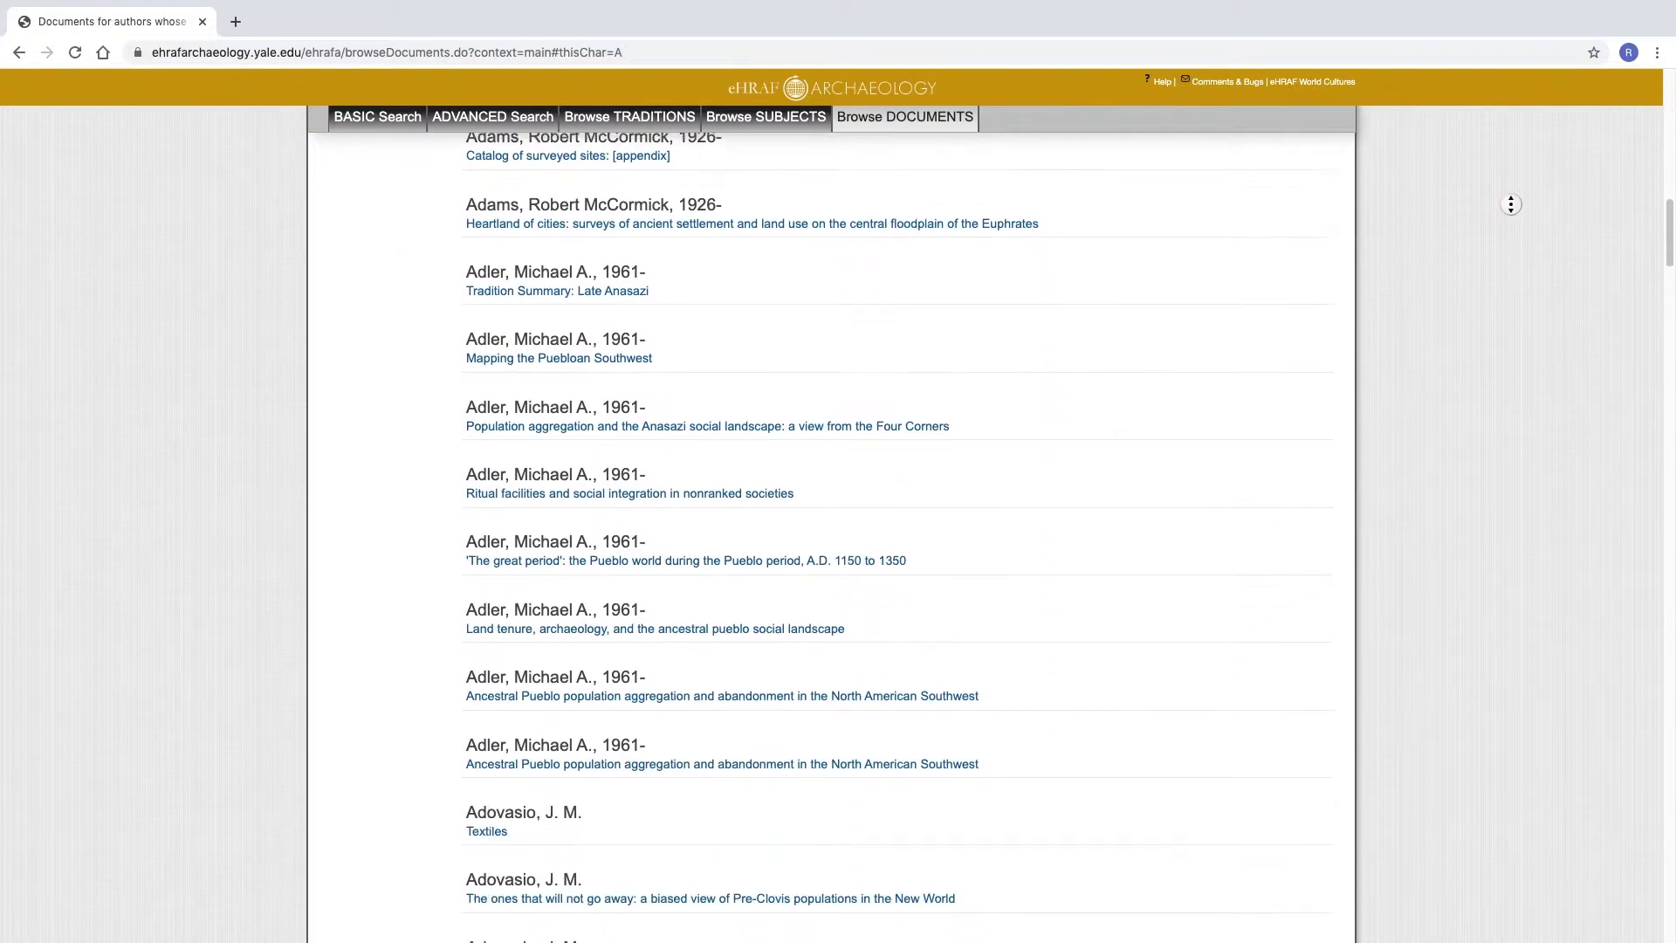
pyautogui.scroll(-12, 1511, 204)
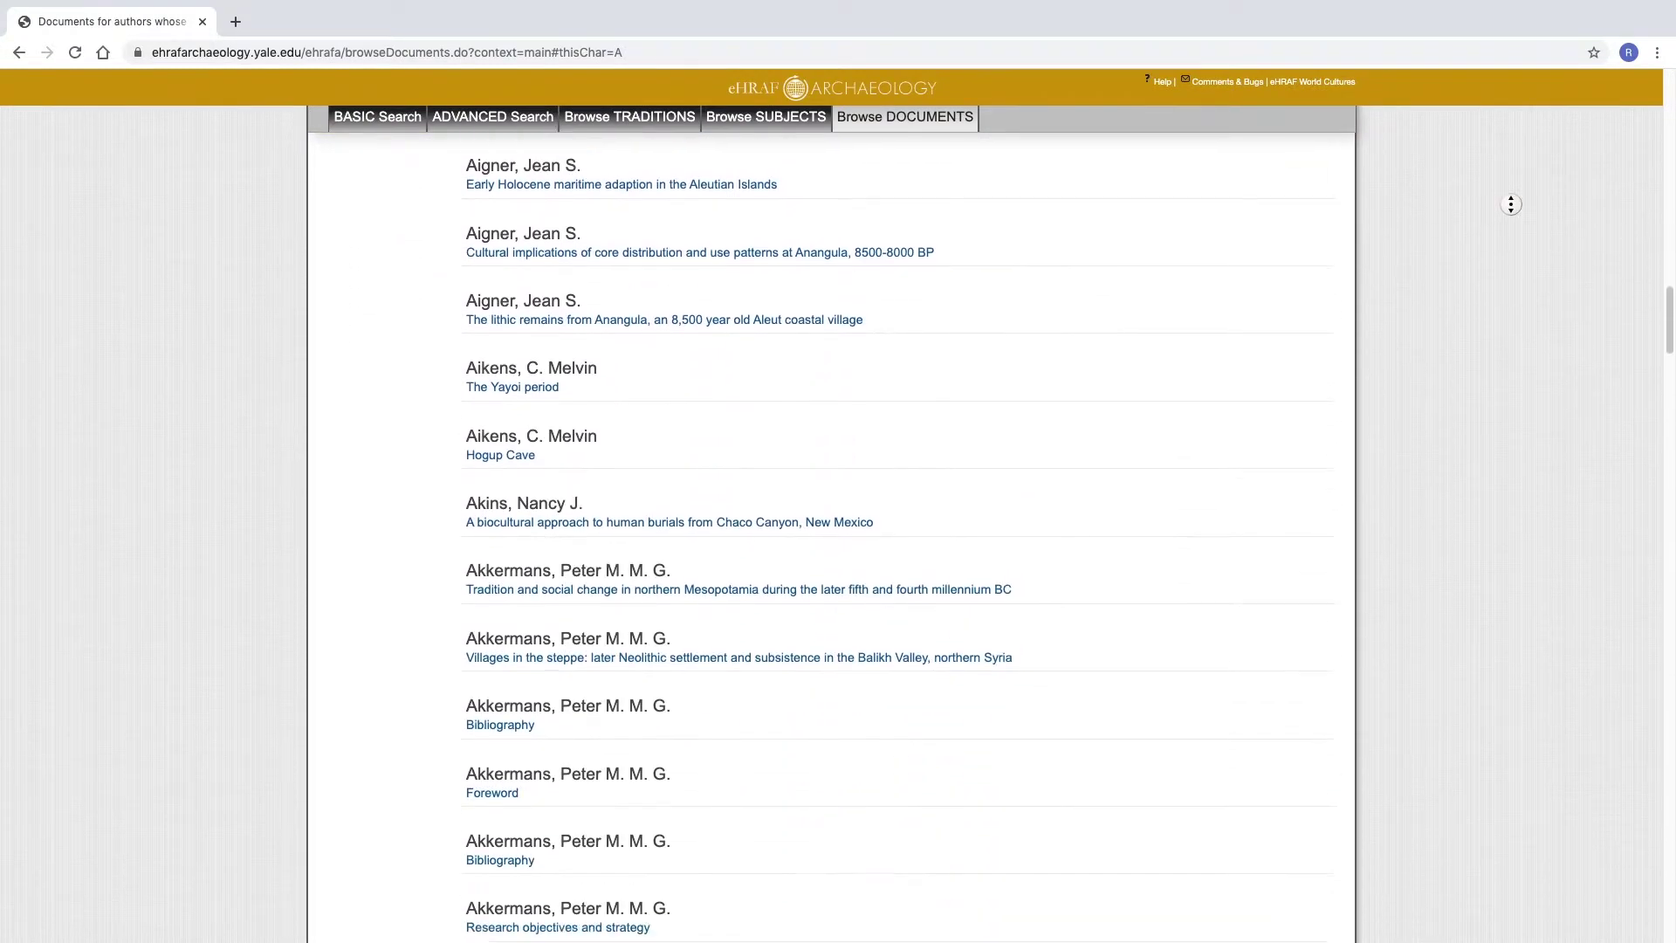
pyautogui.scroll(-12, 1511, 204)
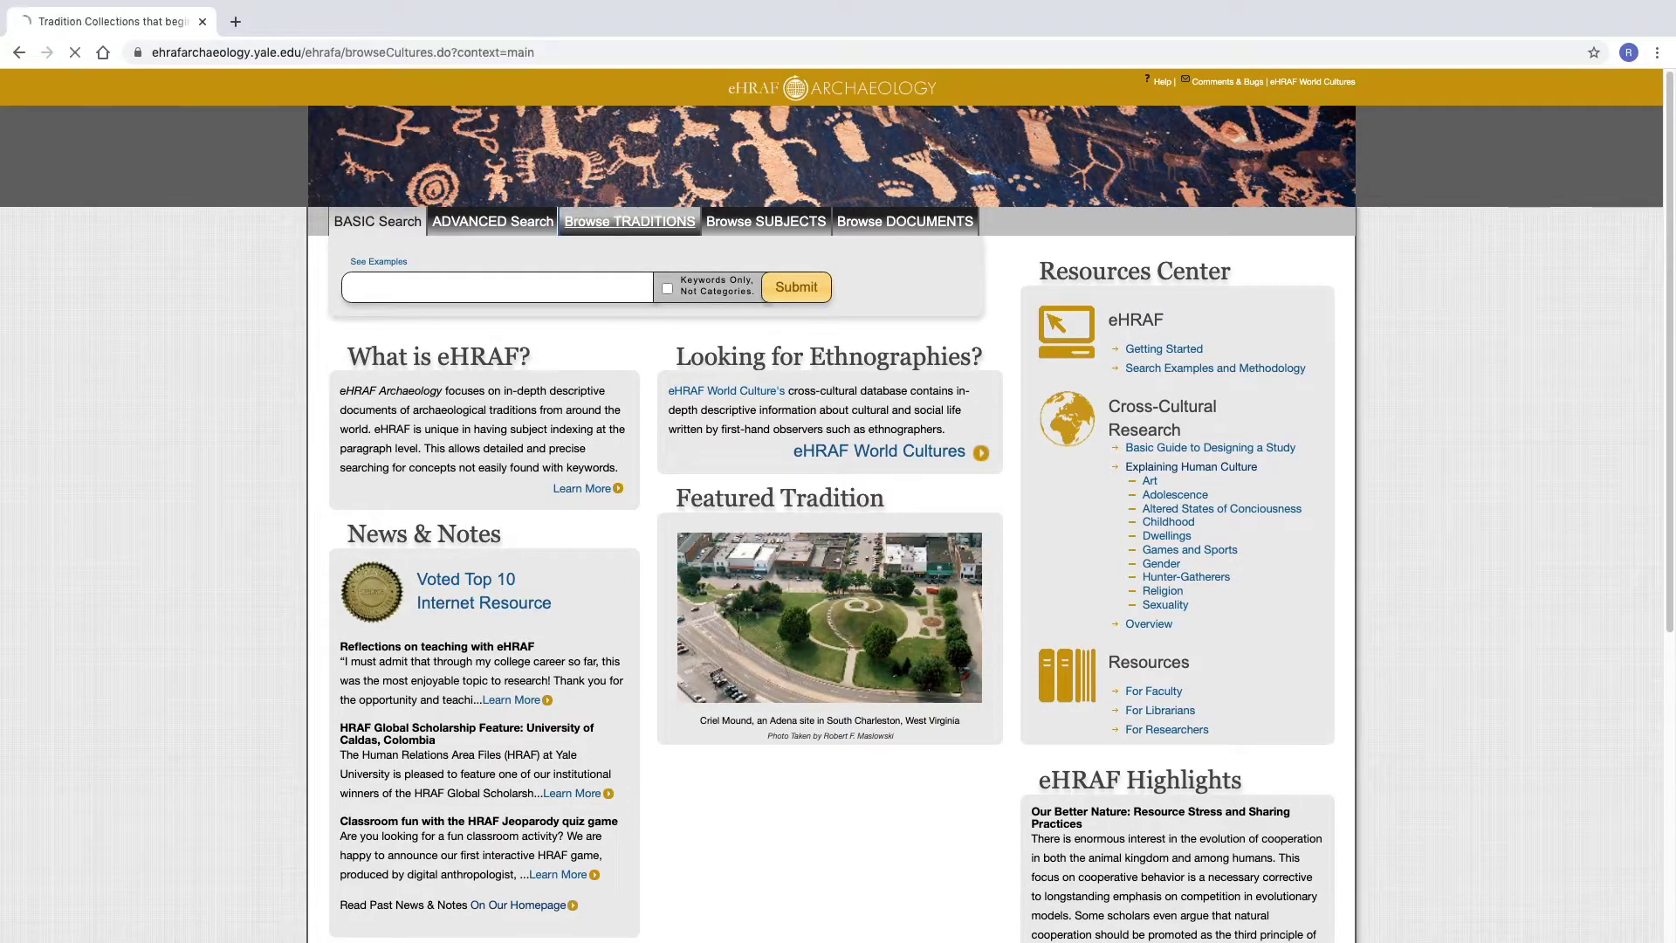
# - Scroll the traditions A–Z list and show the traditions beginning with B
pyautogui.scroll(-13, 1526, 390)
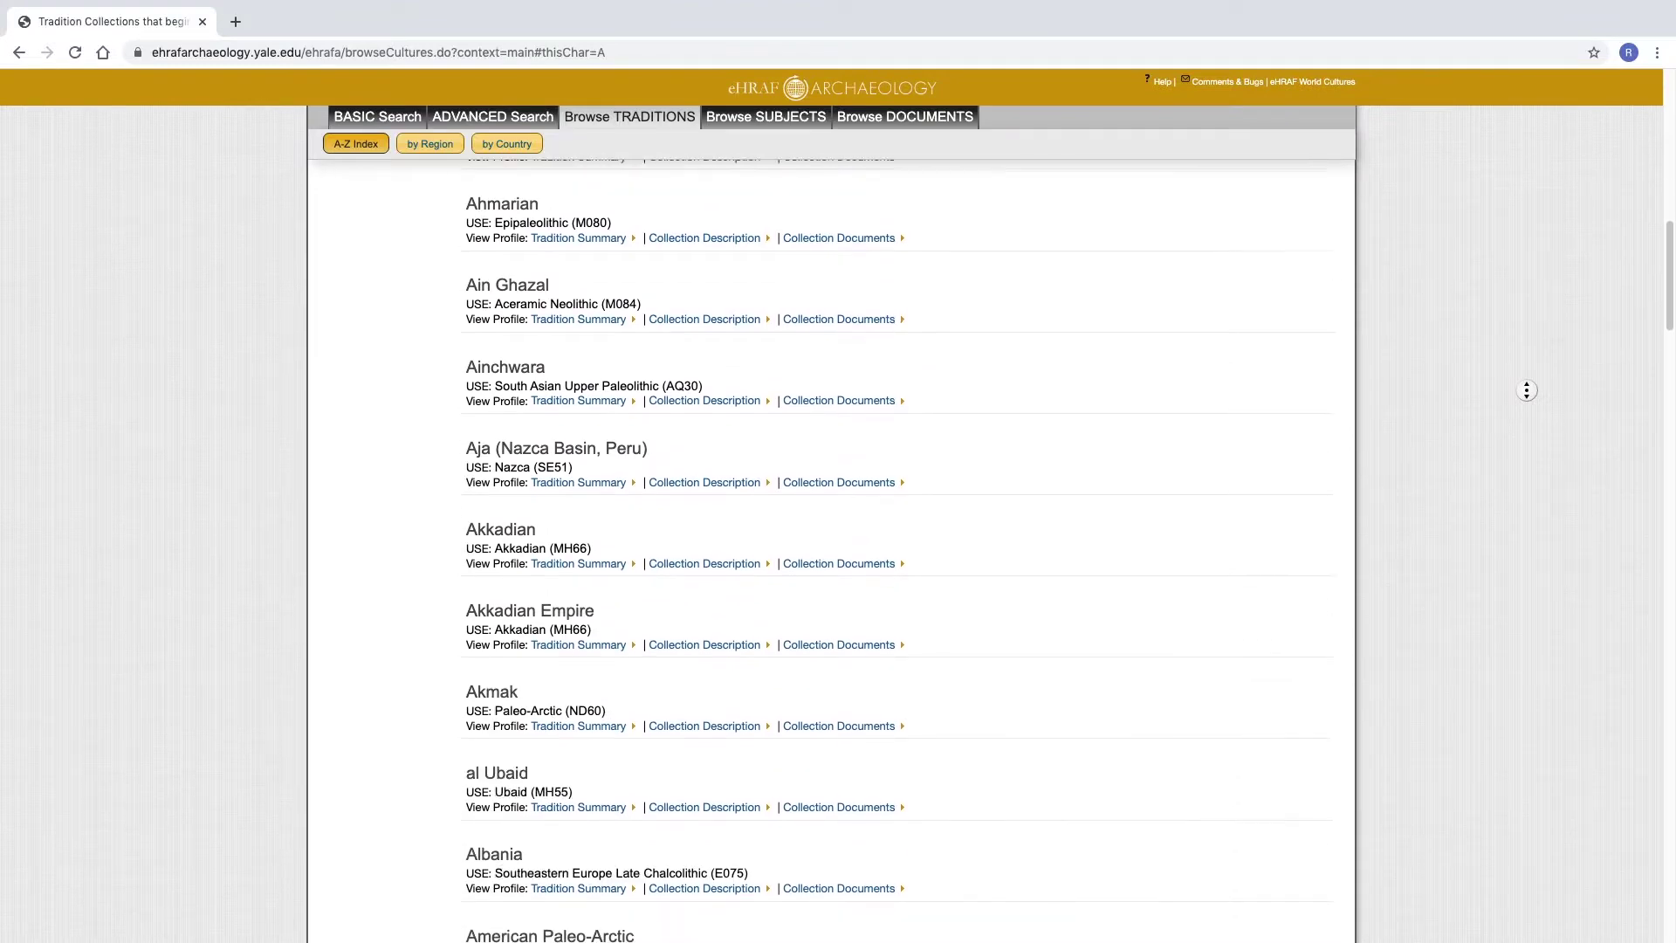
pyautogui.scroll(-8, 1526, 391)
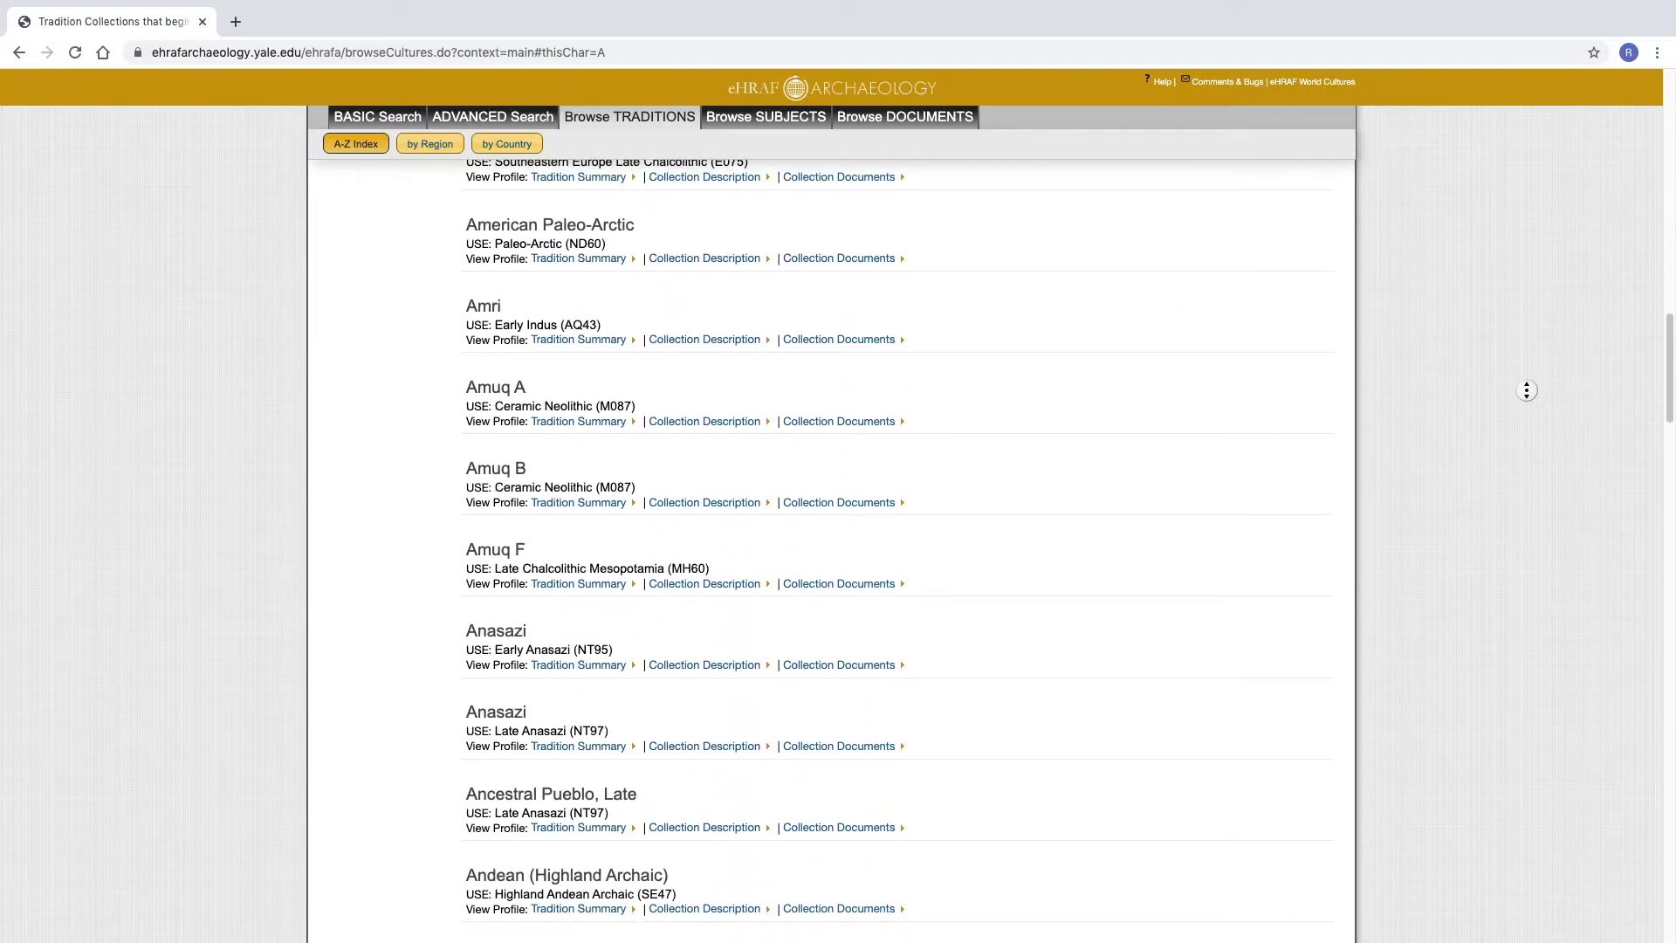
pyautogui.scroll(-8, 1526, 390)
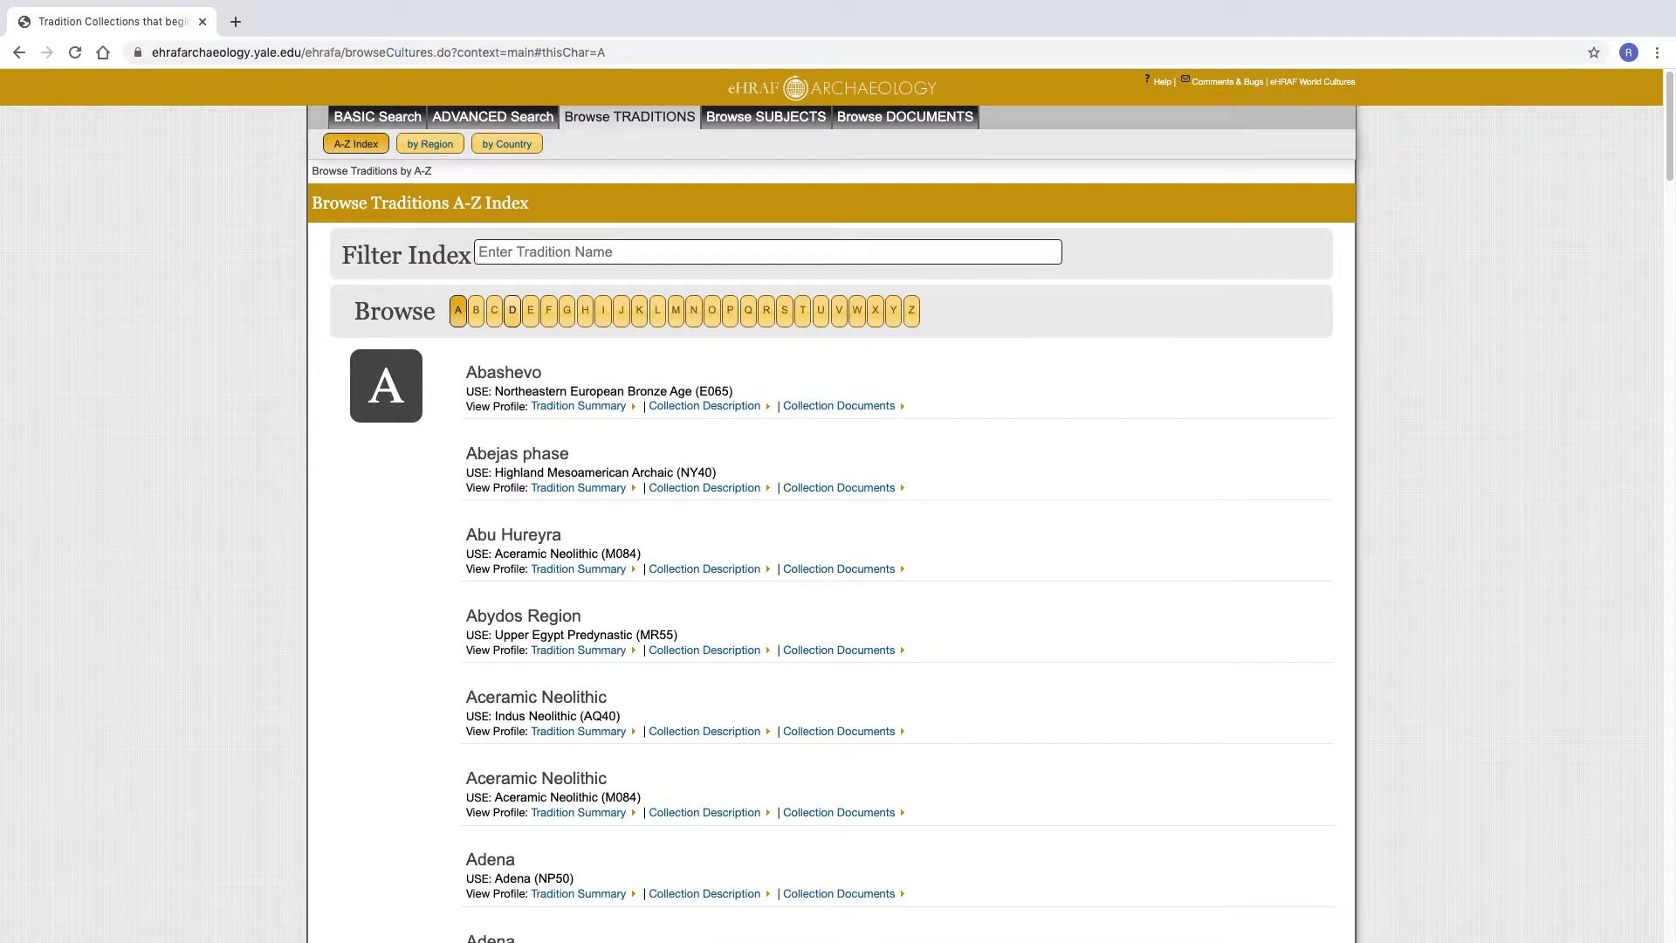
pyautogui.click(475, 310)
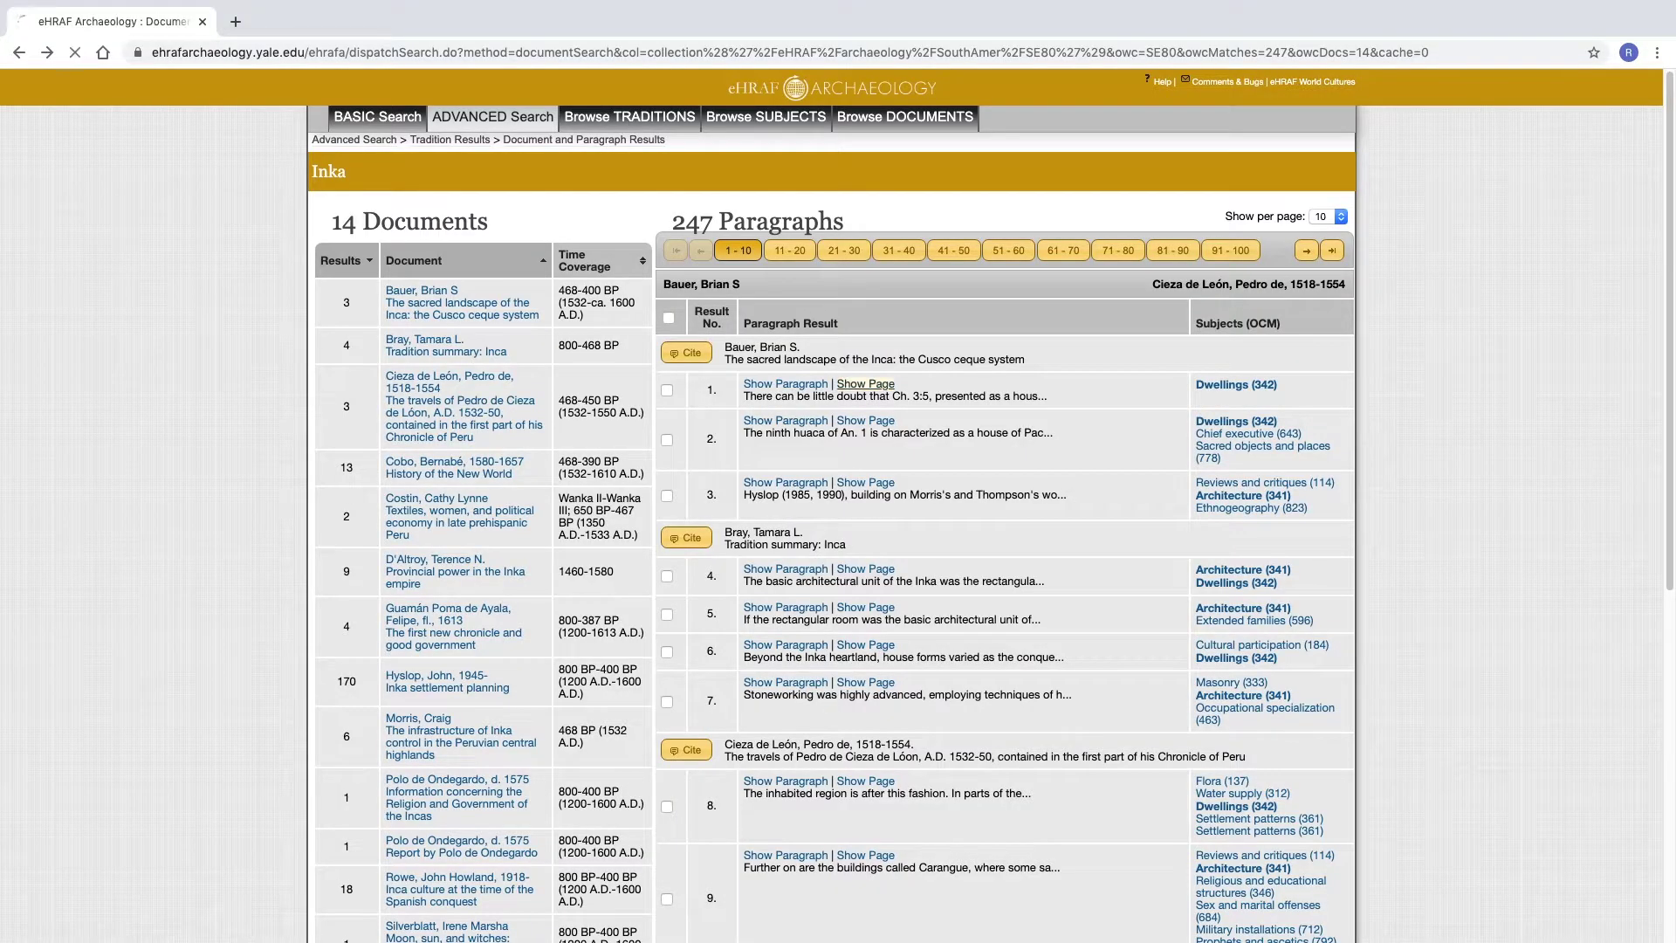
# - Scroll down through the Inka result page
pyautogui.scroll(-10, 960, 524)
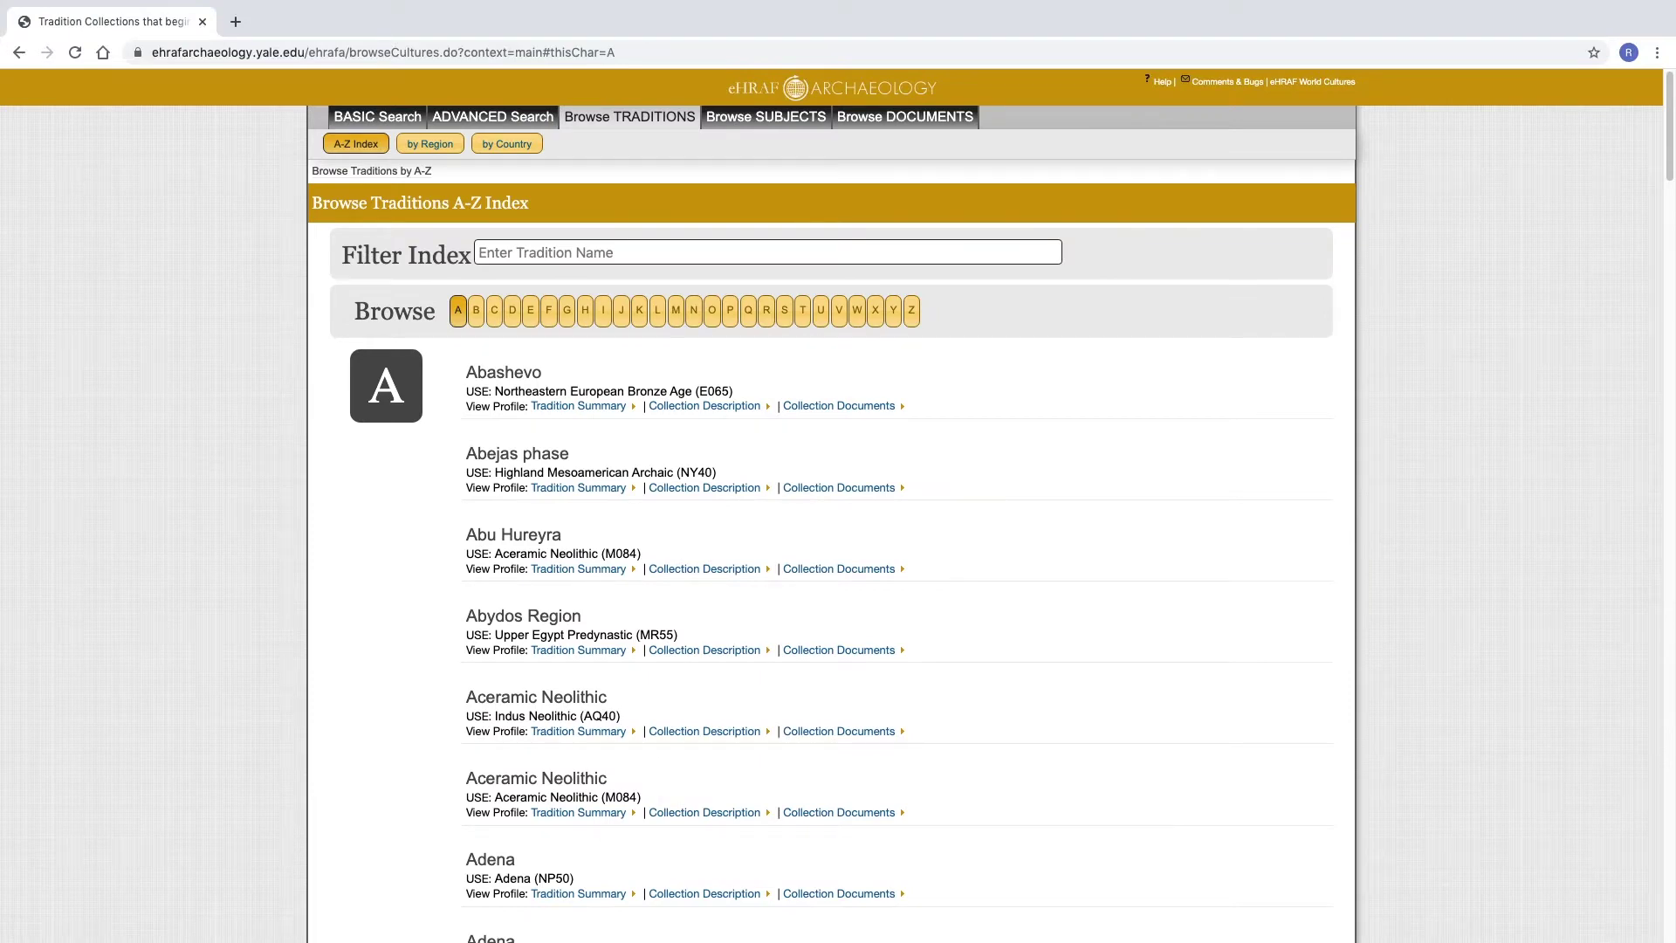
# - Filter traditions for 'inka', clear the filter, then view traditions by region and by country
pyautogui.click(478, 251)
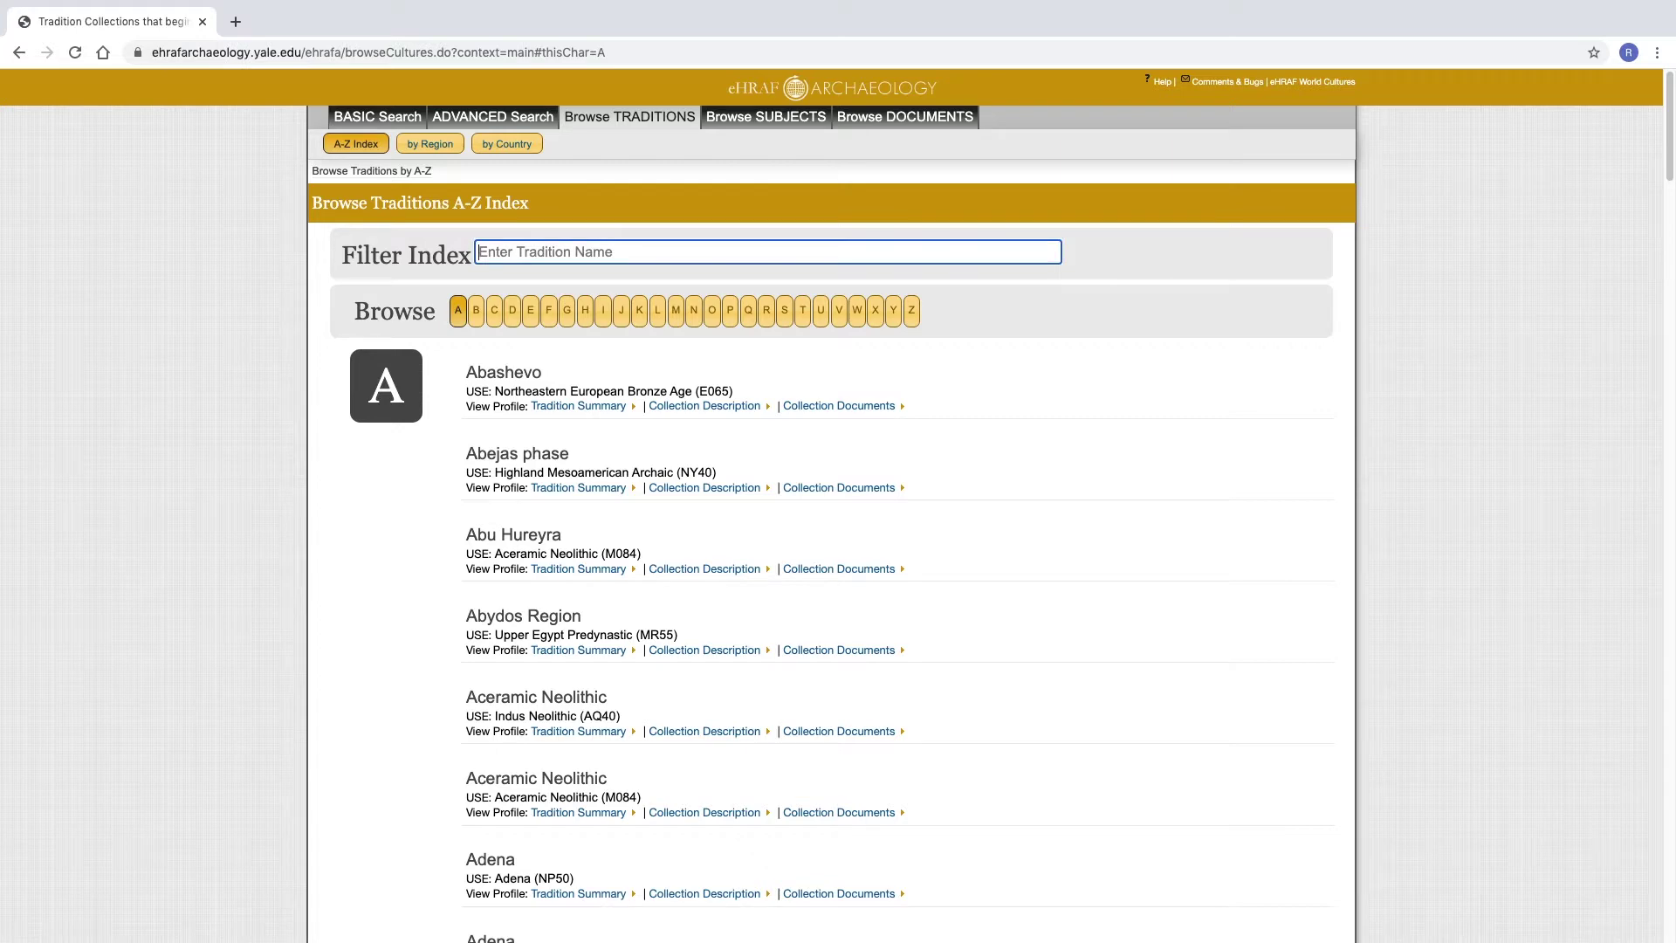
pyautogui.write('inka')
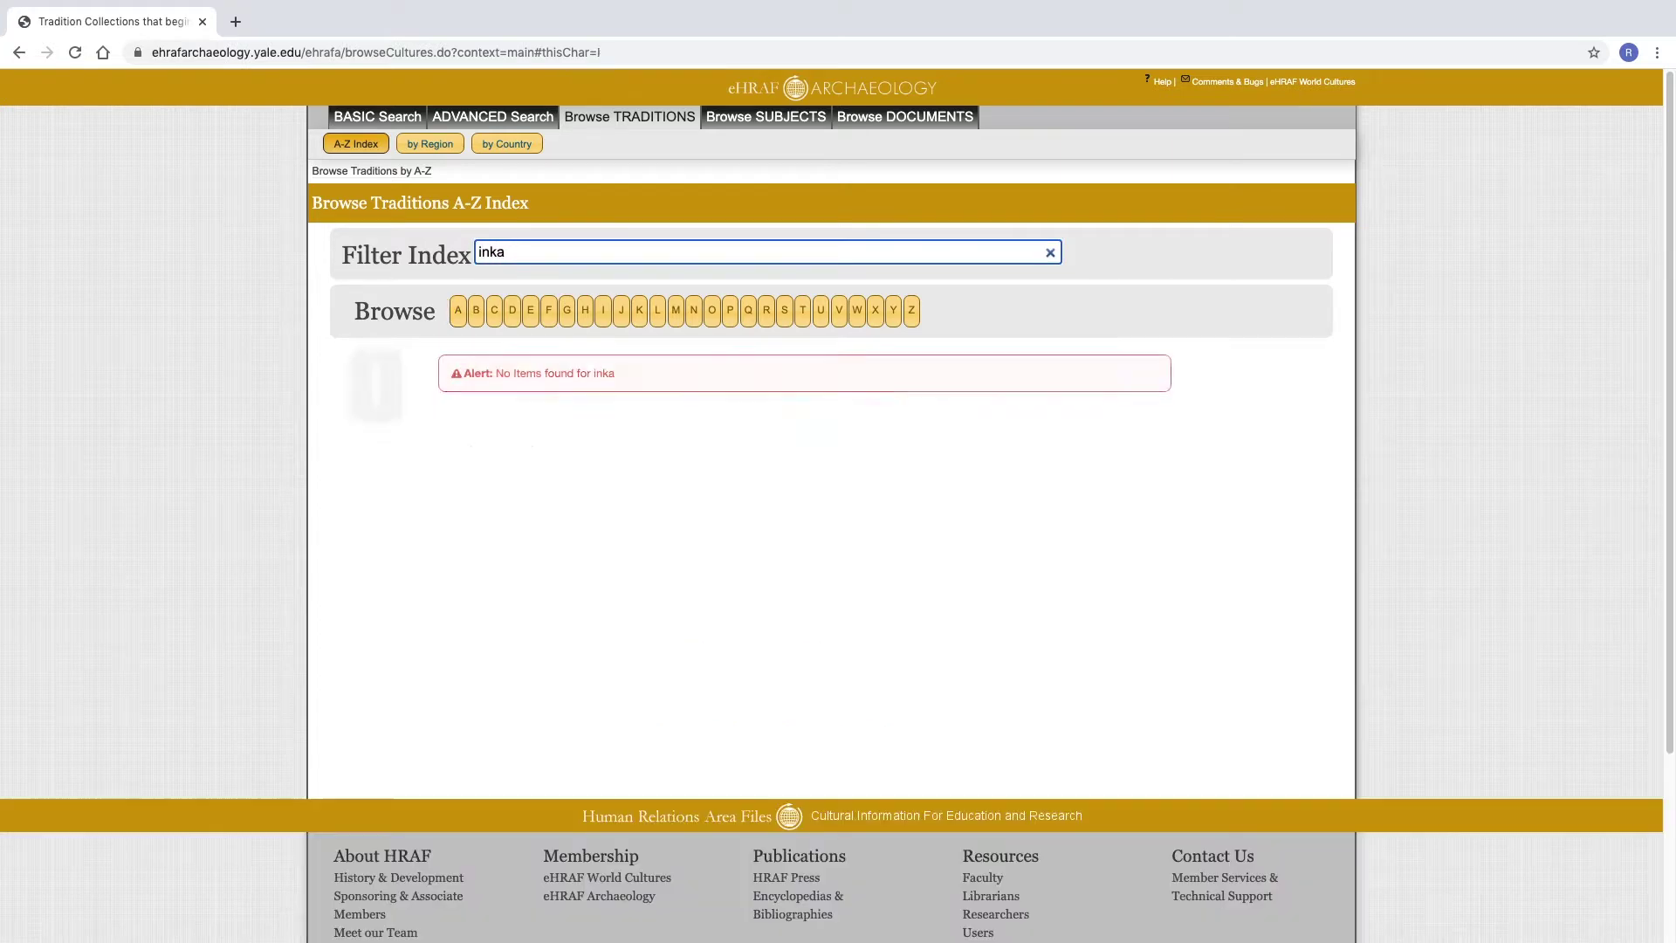
pyautogui.press('Escape')
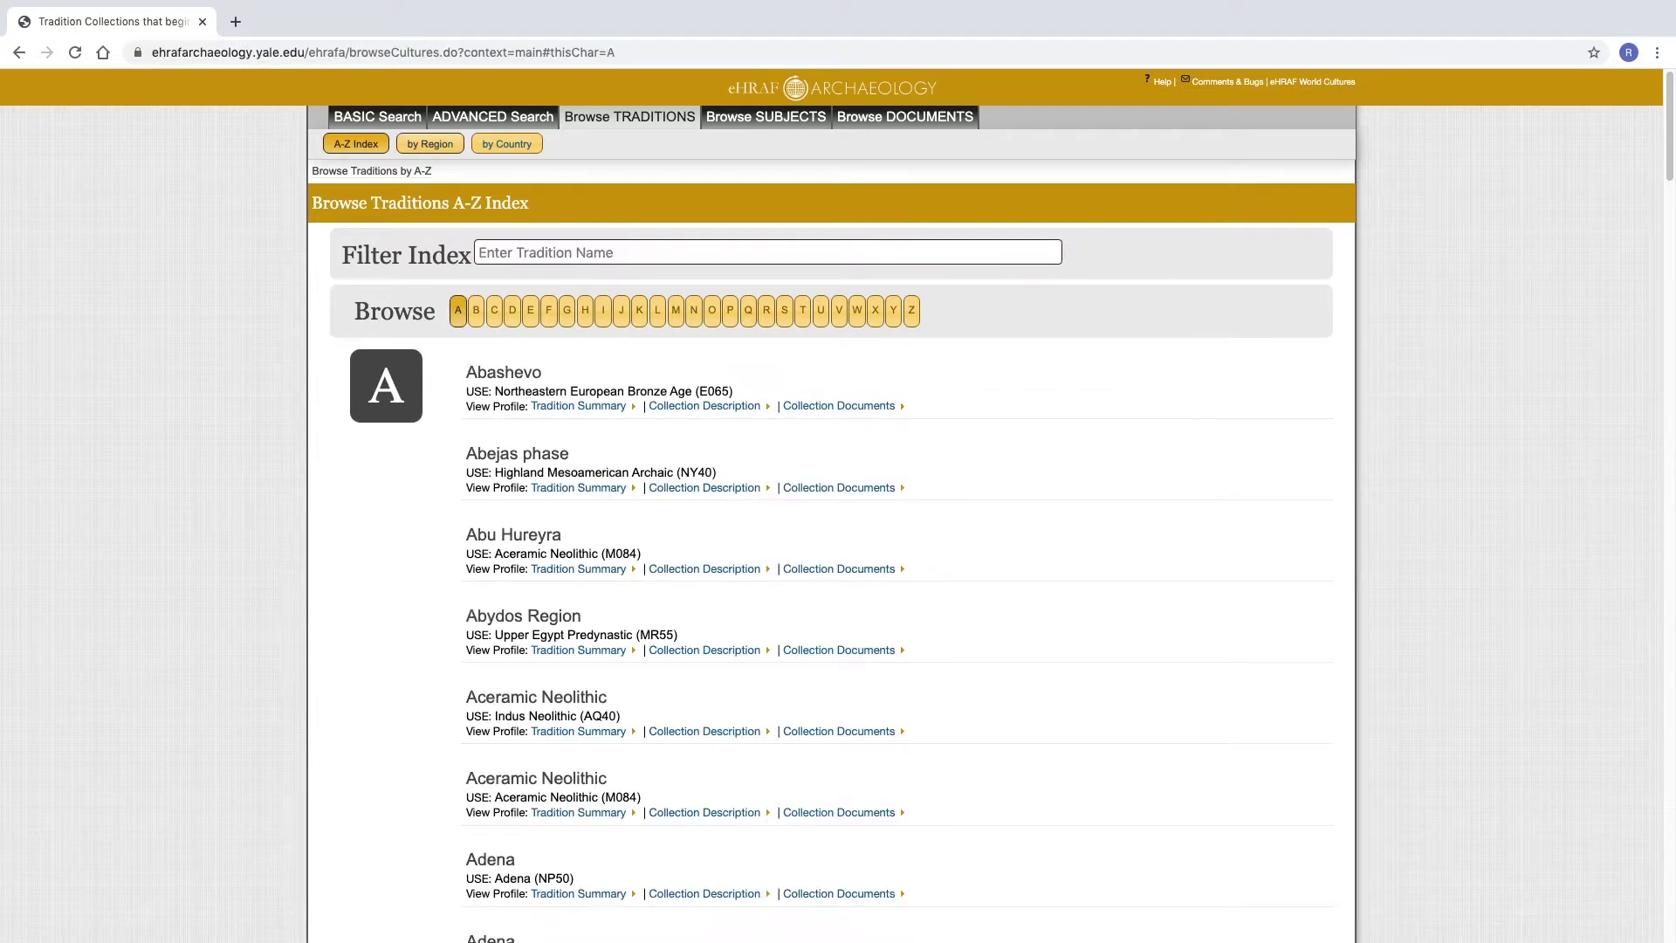
pyautogui.click(429, 144)
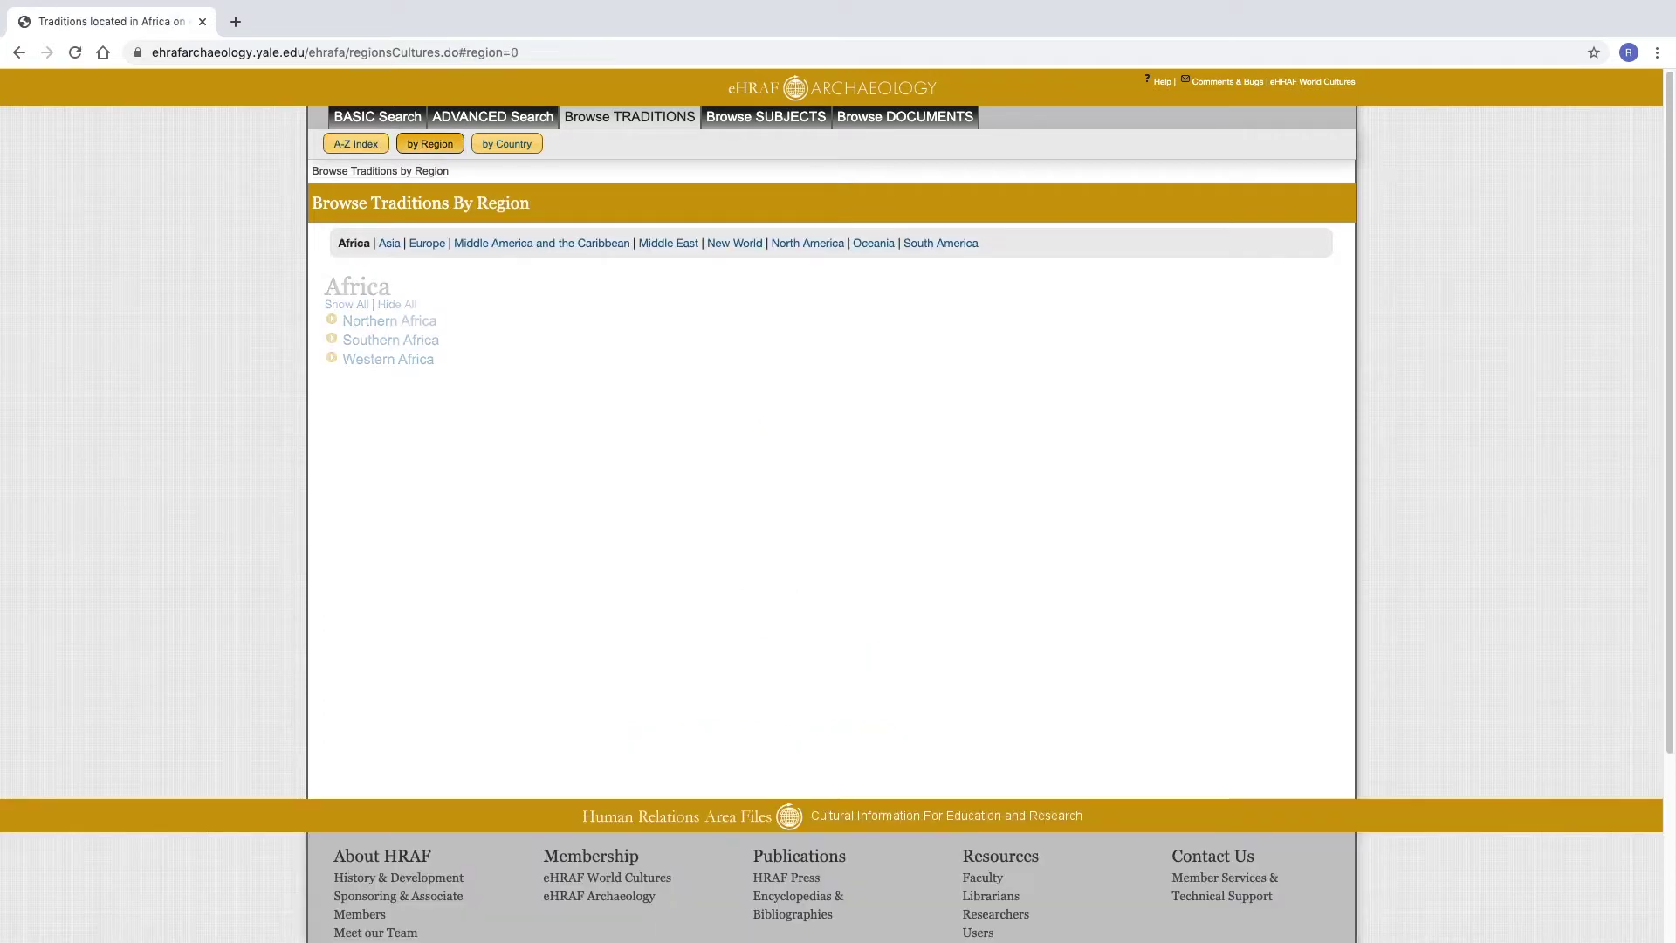
pyautogui.click(506, 143)
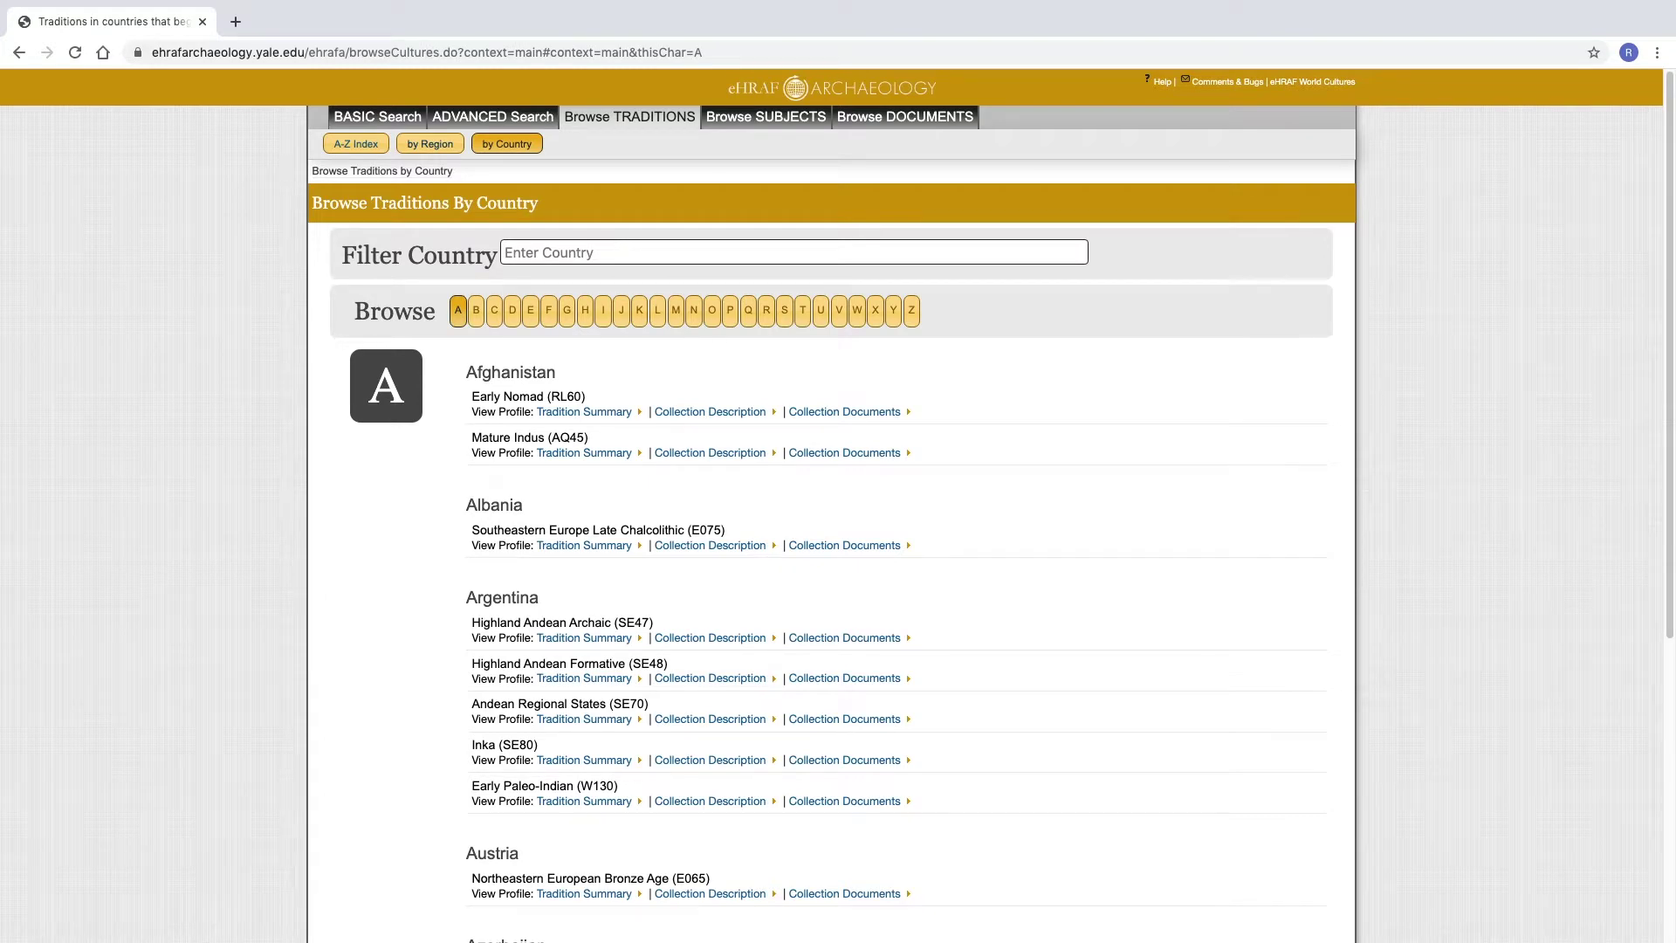
# - View Early Nomad's summary, collection description and document list, then return home
pyautogui.click(584, 411)
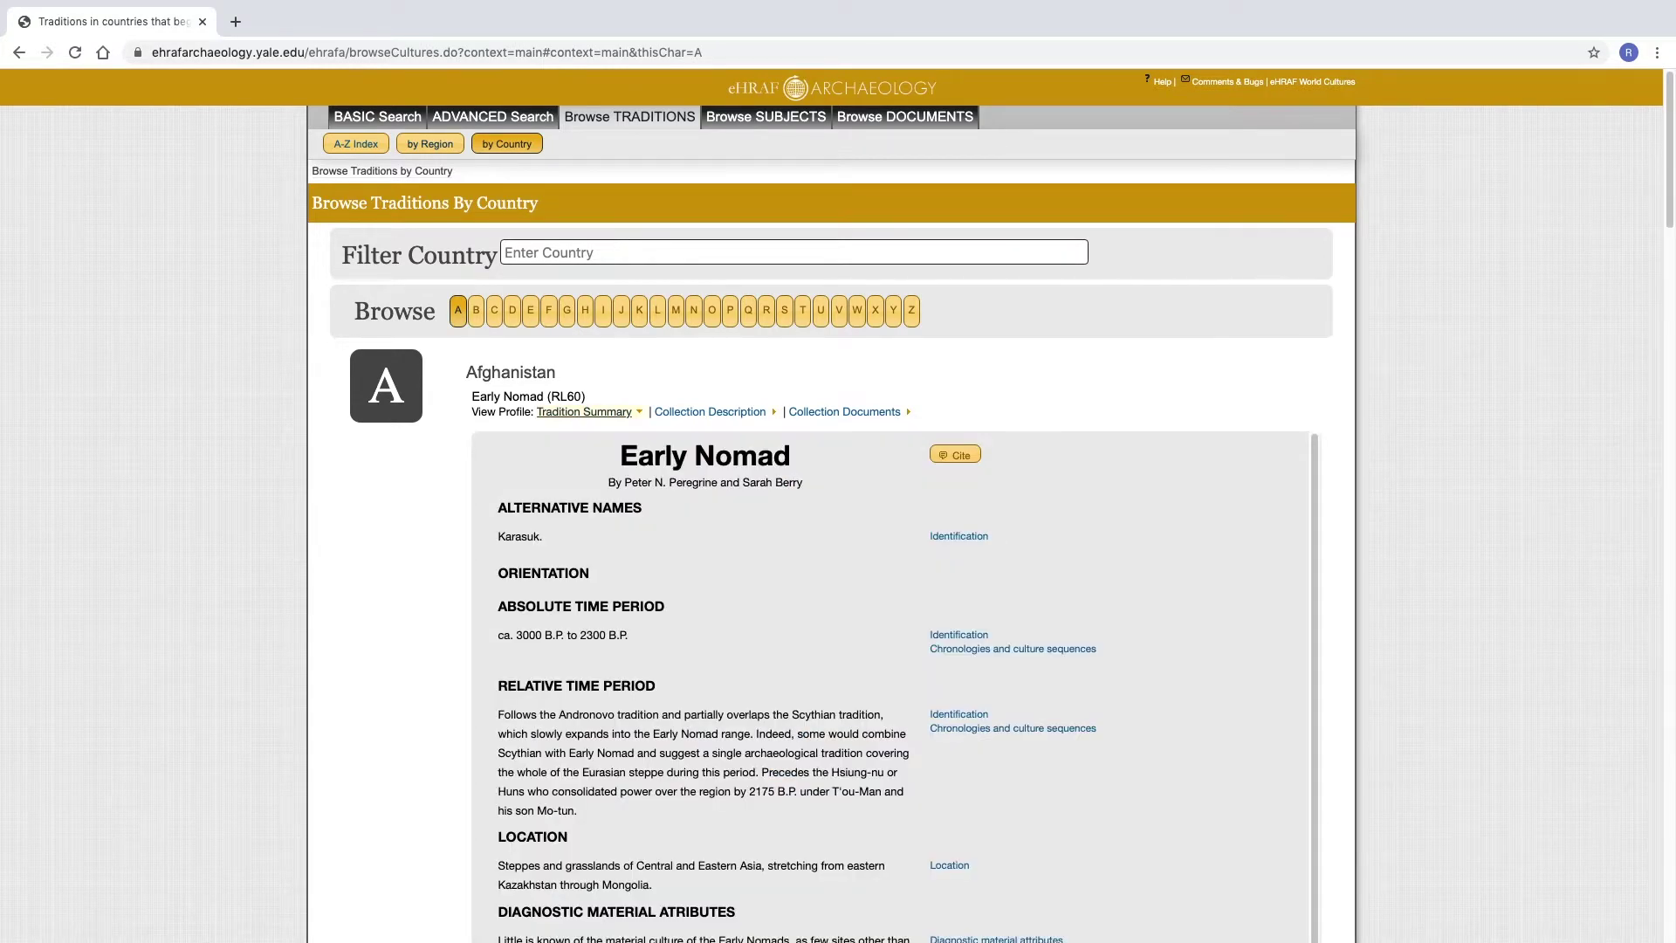
pyautogui.click(710, 411)
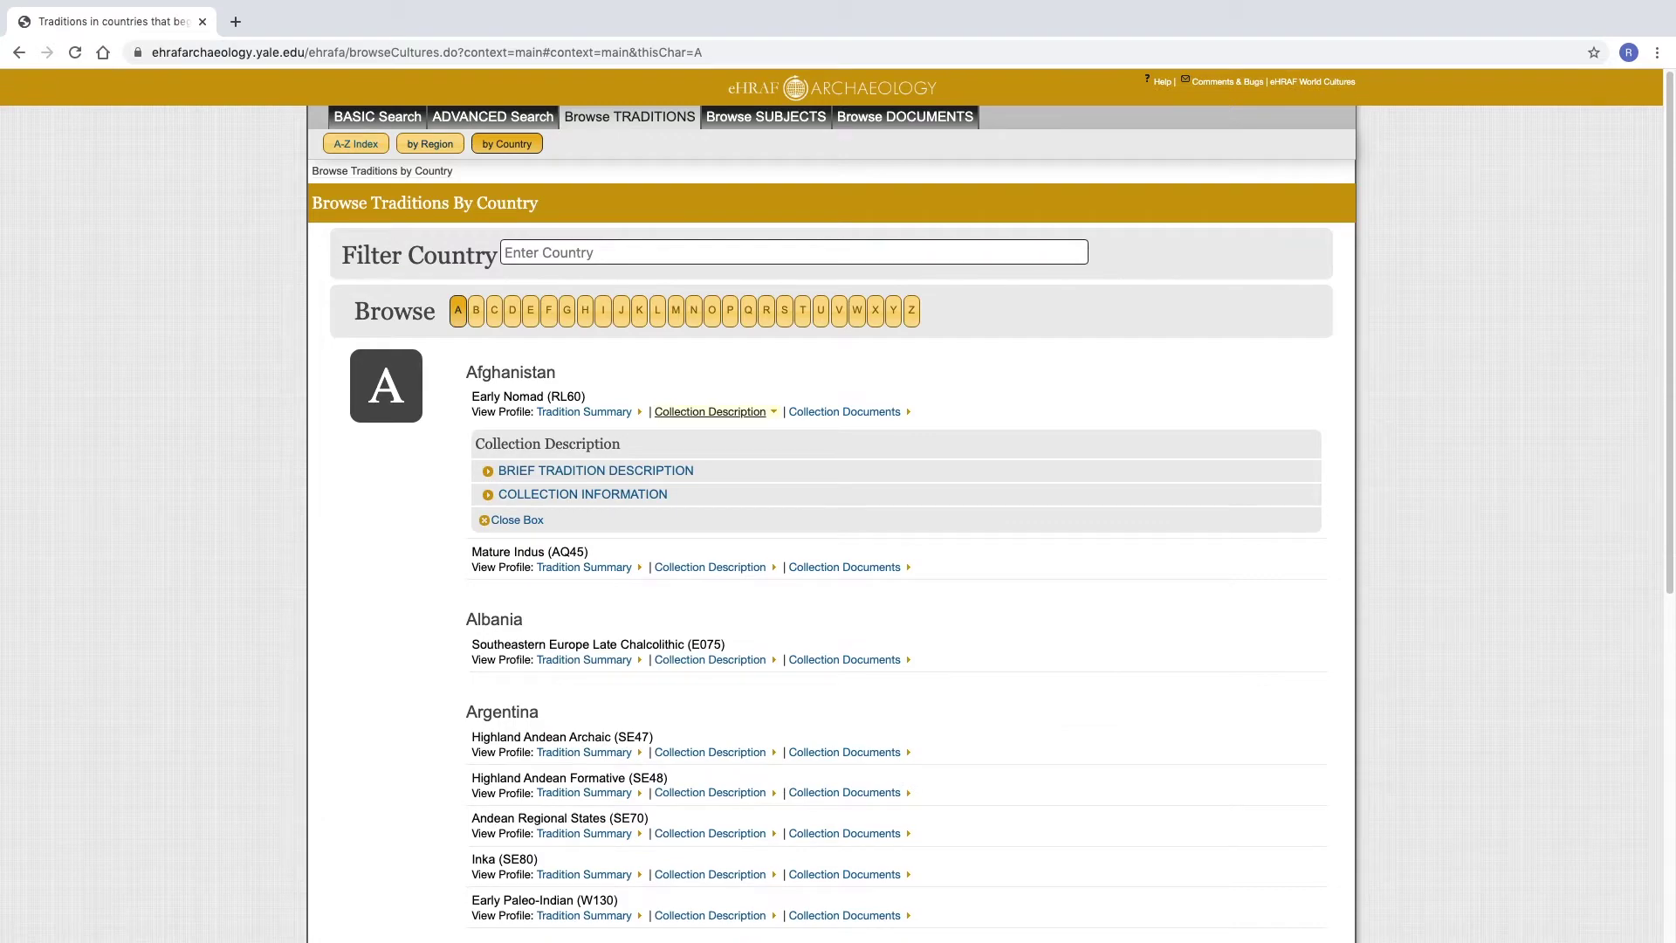
pyautogui.click(844, 411)
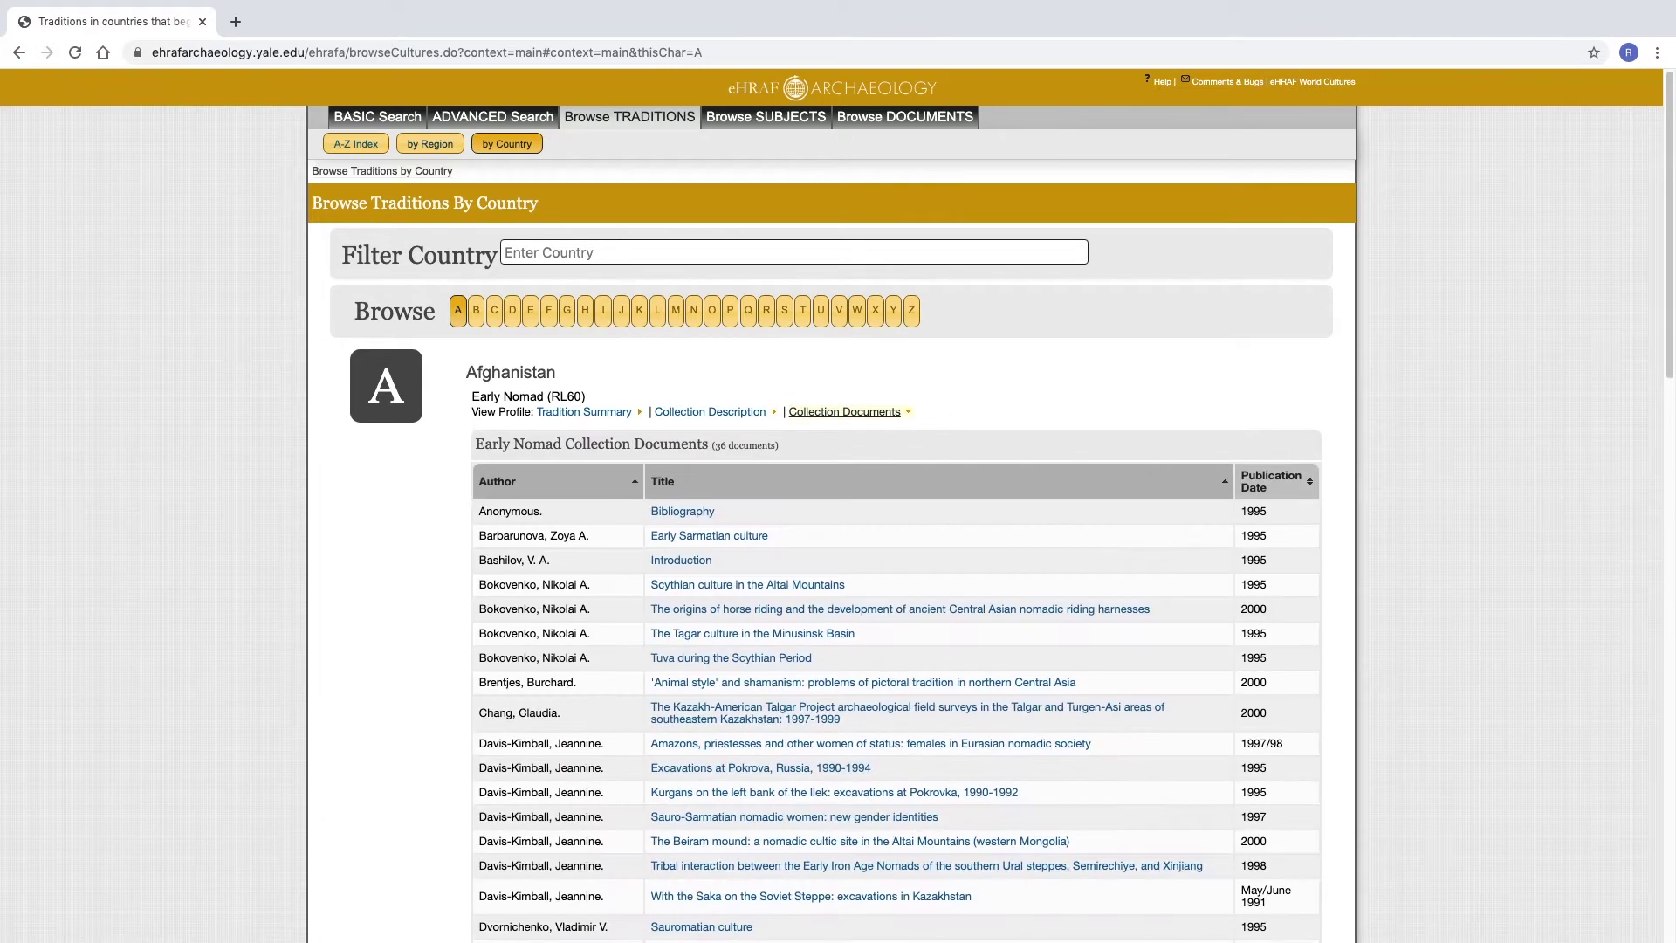
pyautogui.click(845, 412)
pyautogui.click(831, 87)
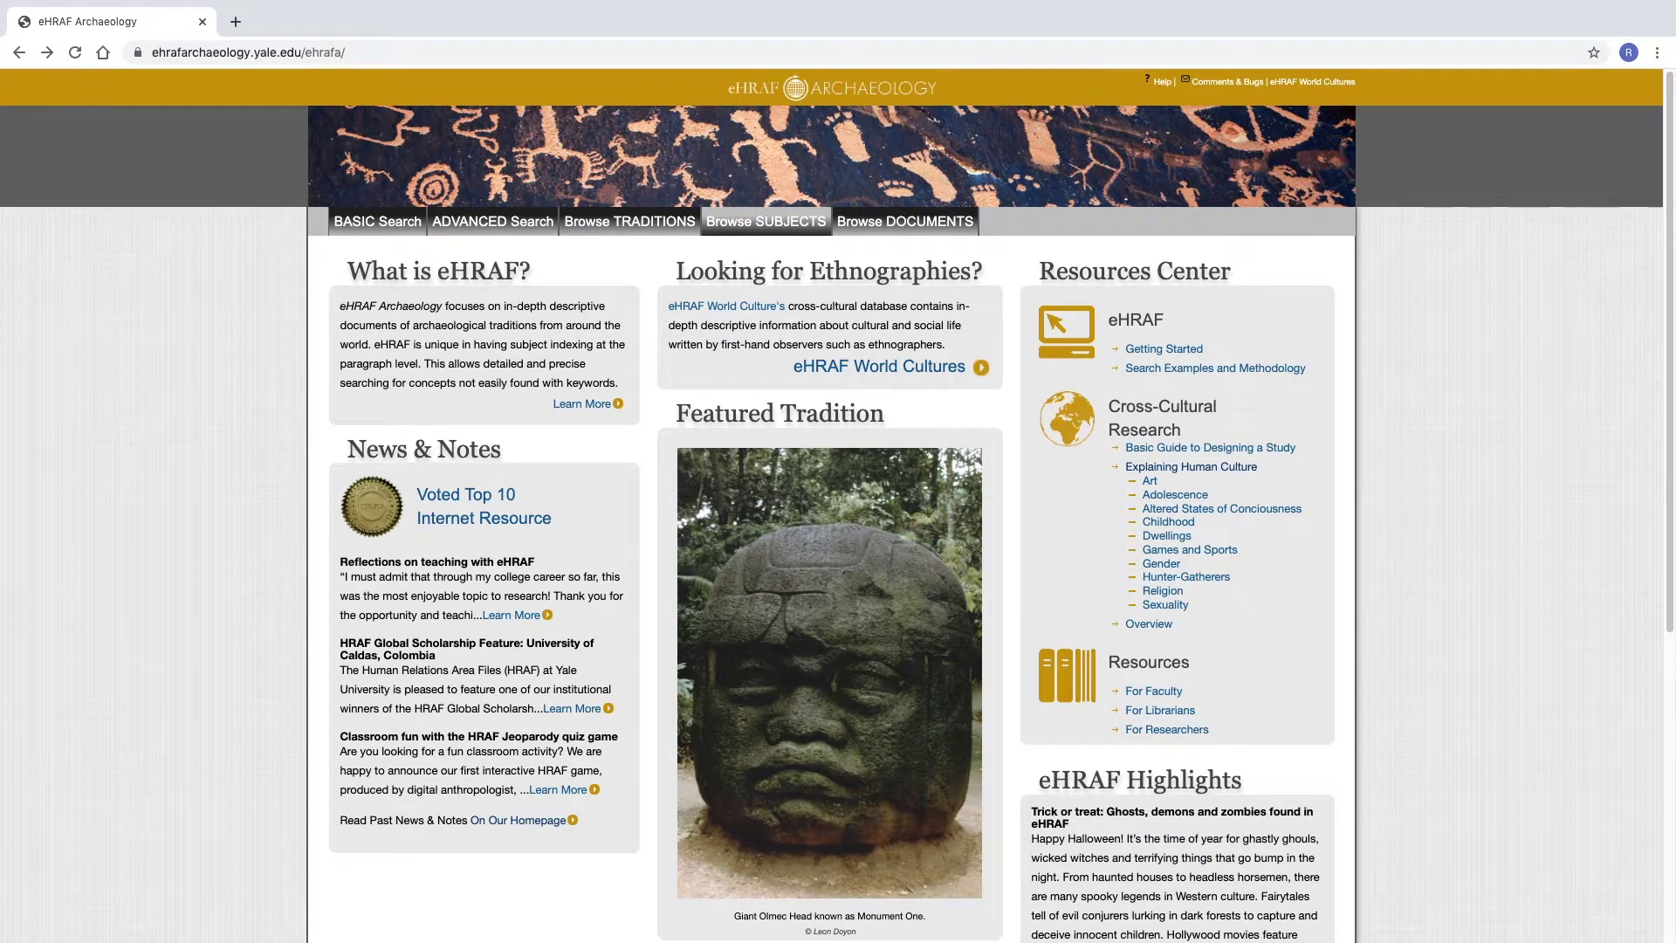
# - Filter the subjects A–Z index for 'architecture', then view subjects by OCM identifier
pyautogui.click(765, 221)
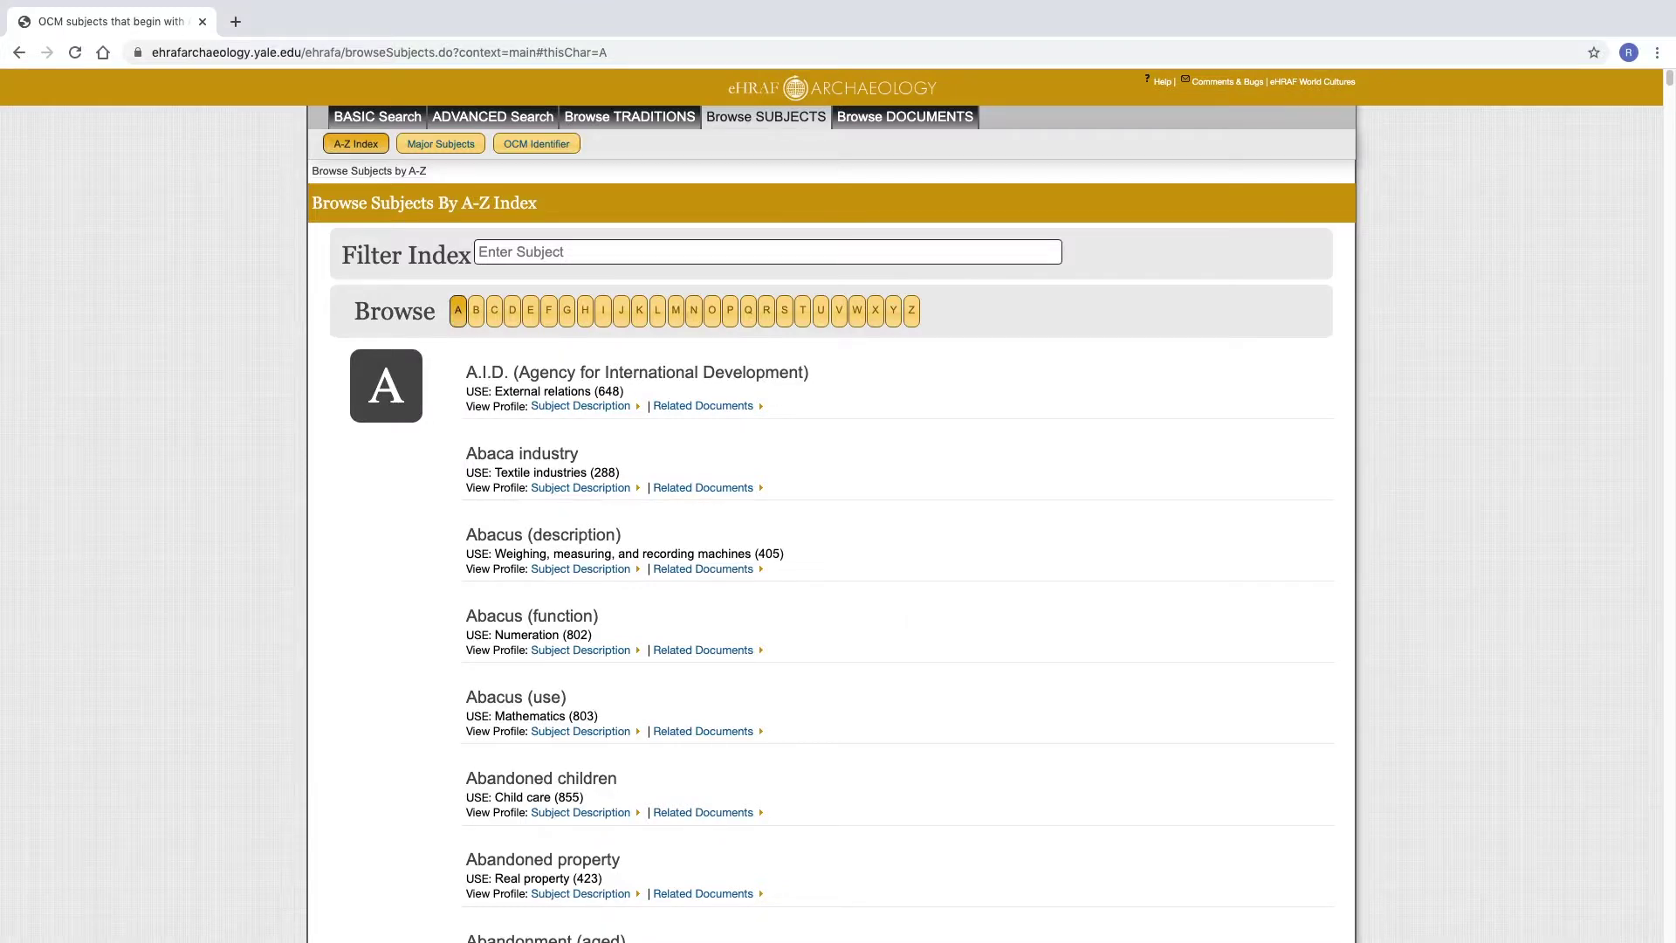
pyautogui.scroll(-20, 1598, 354)
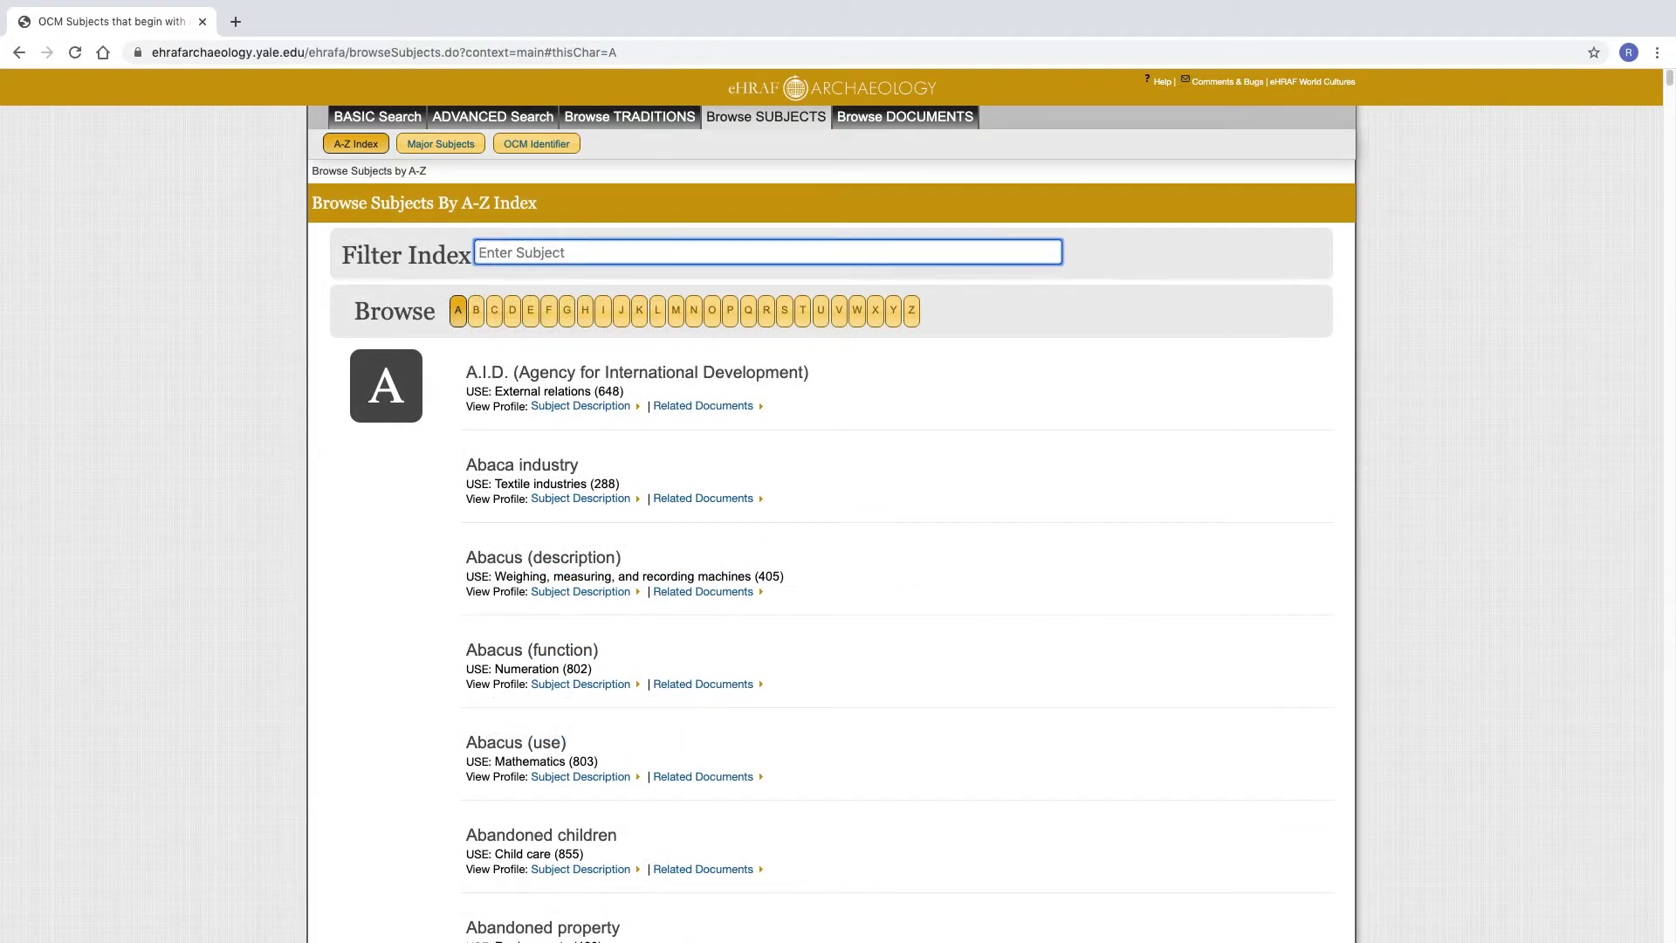
pyautogui.write('architecture')
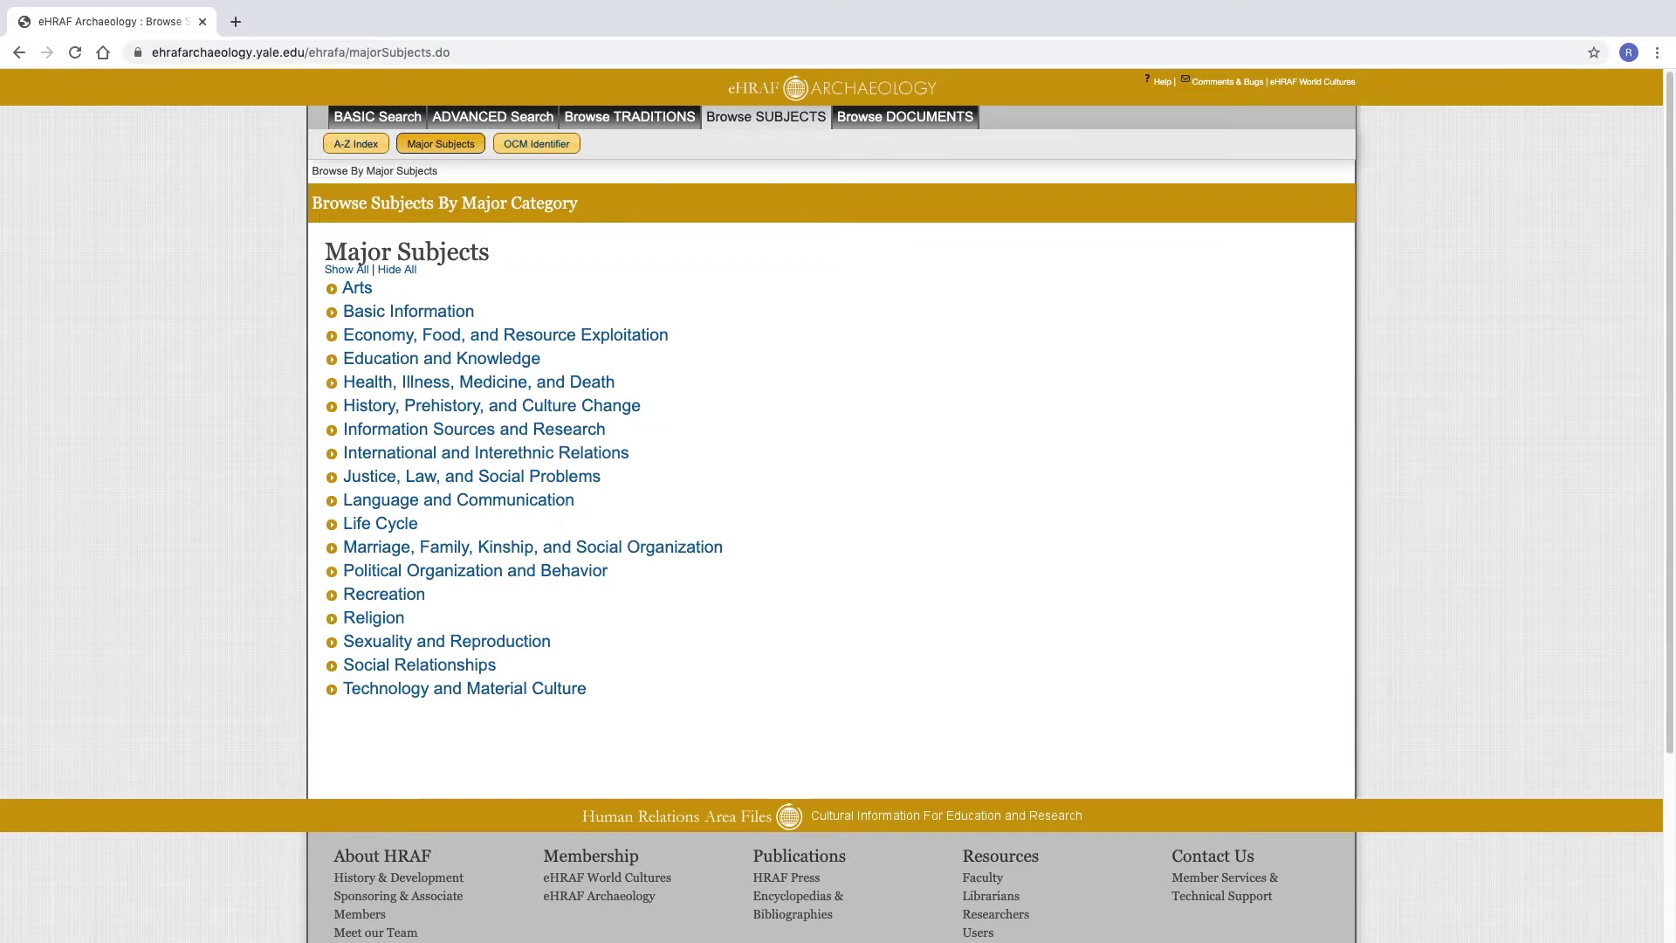
pyautogui.click(536, 143)
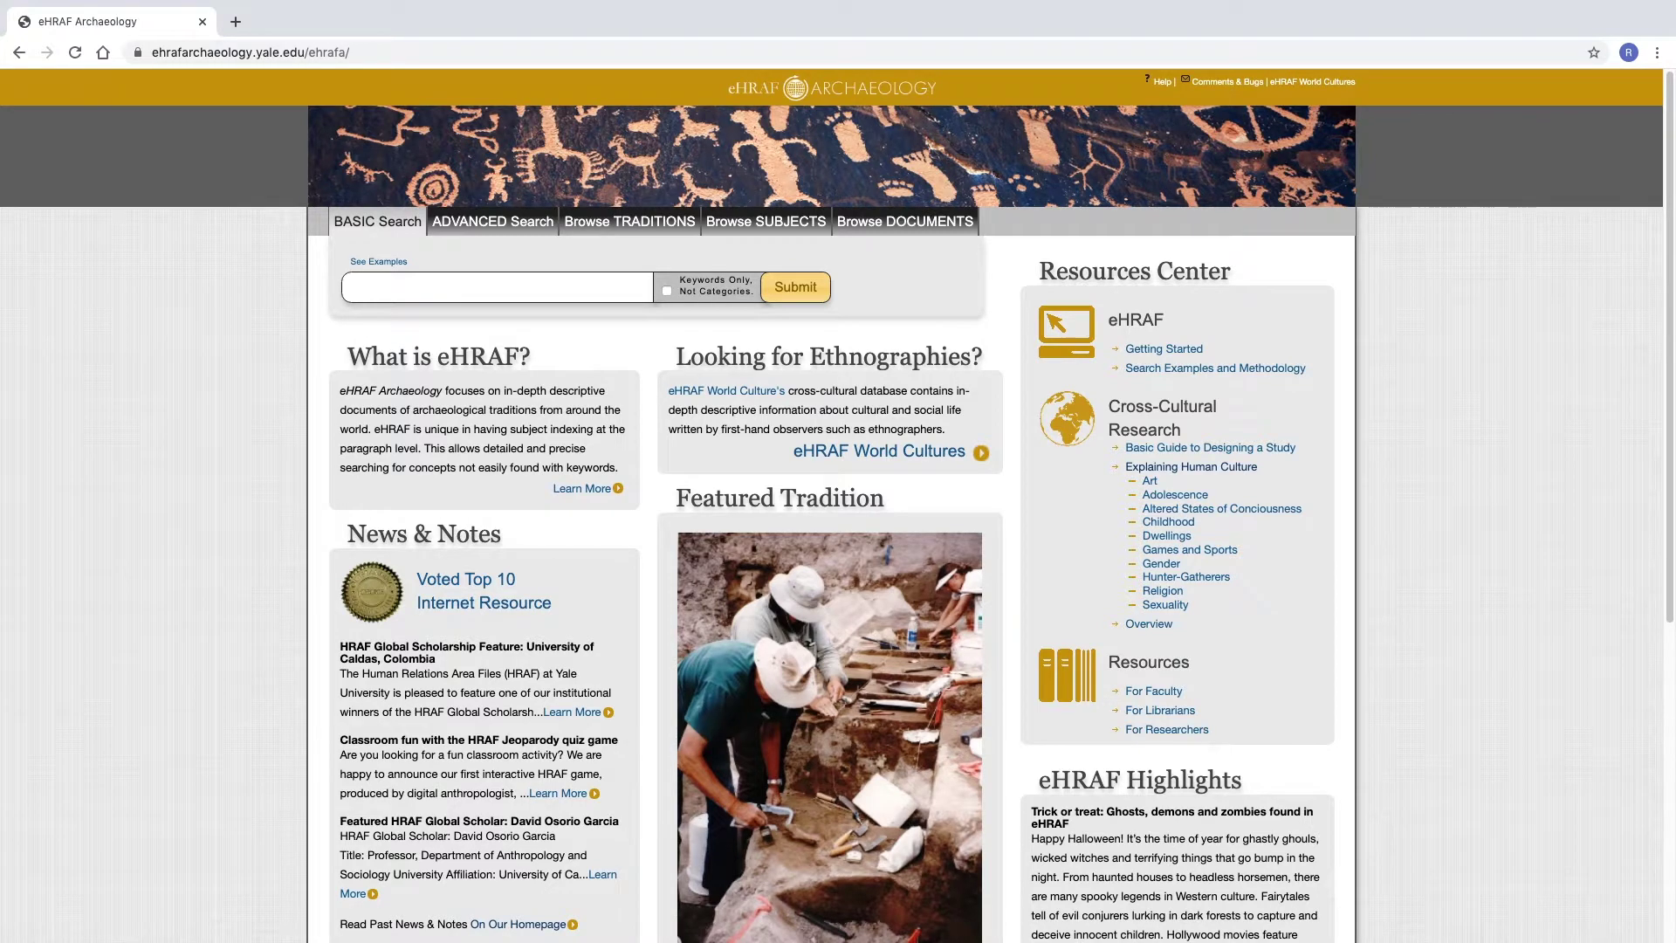
# - Start an advanced search with all 104 traditions added
pyautogui.click(493, 221)
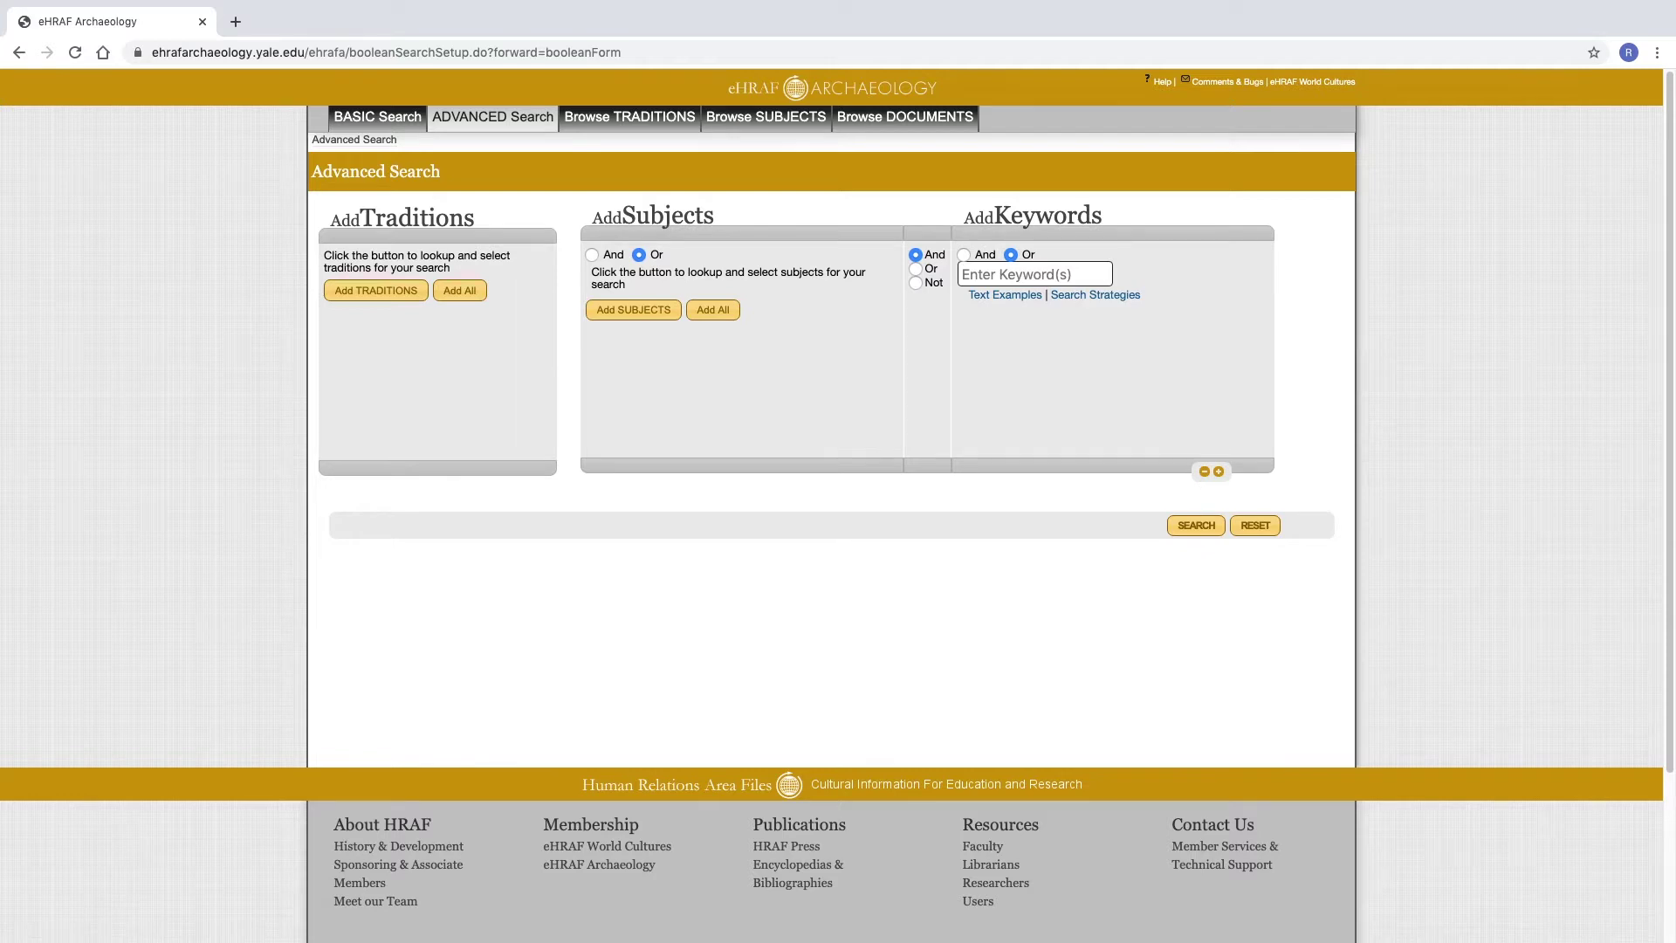
pyautogui.click(376, 290)
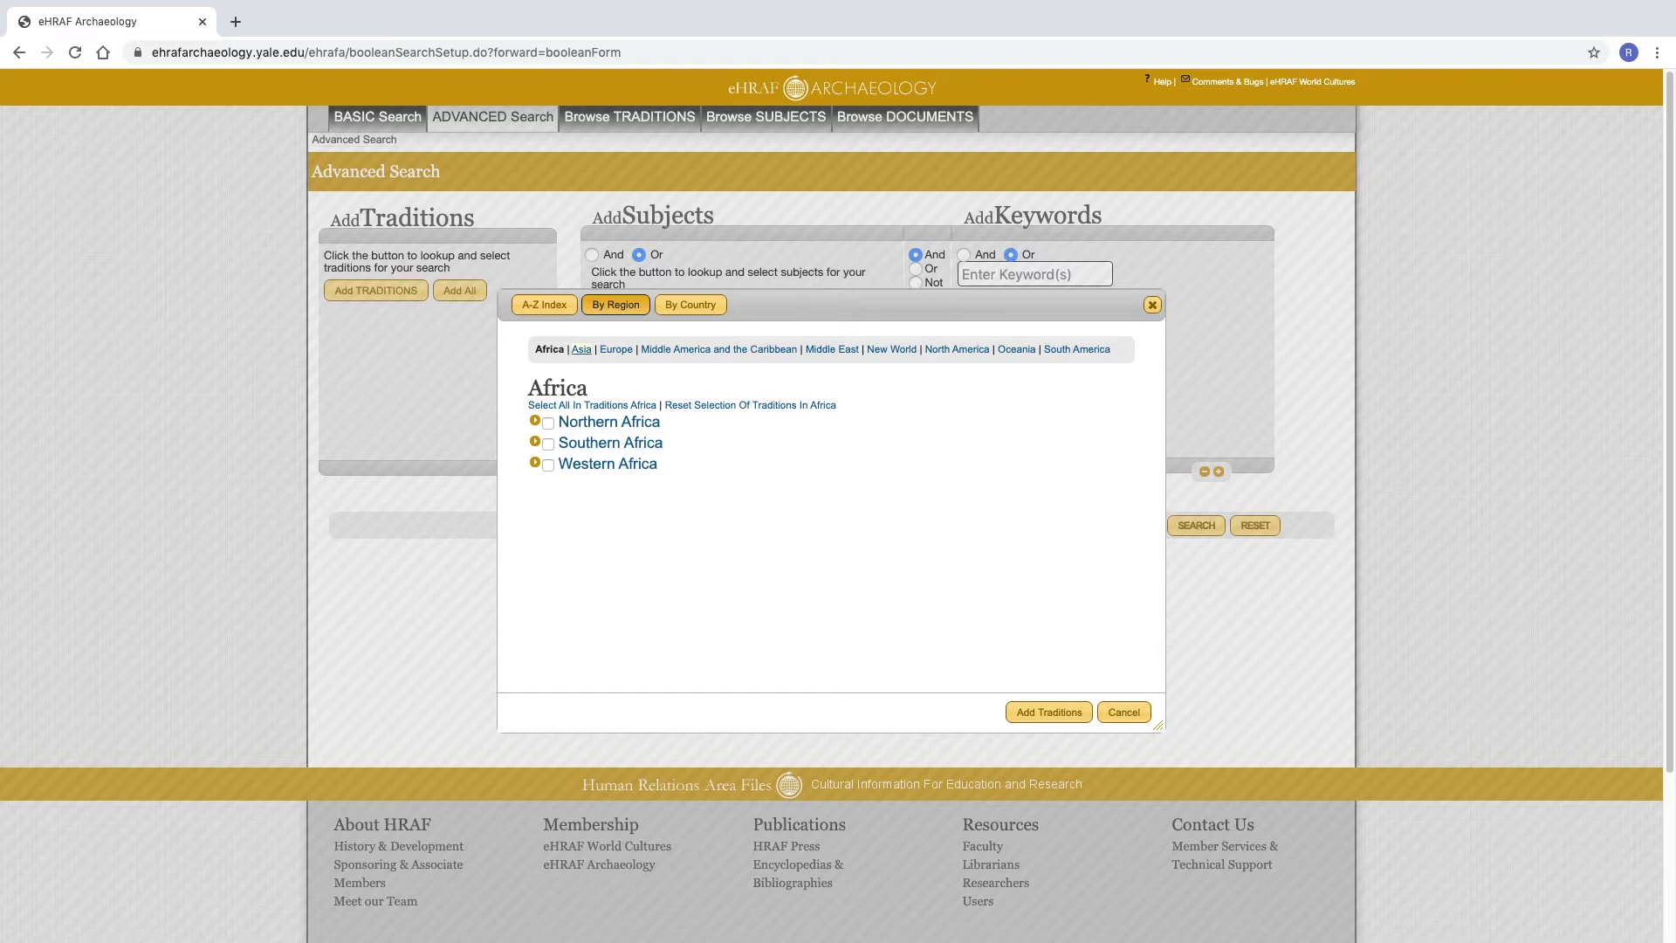
pyautogui.click(1124, 711)
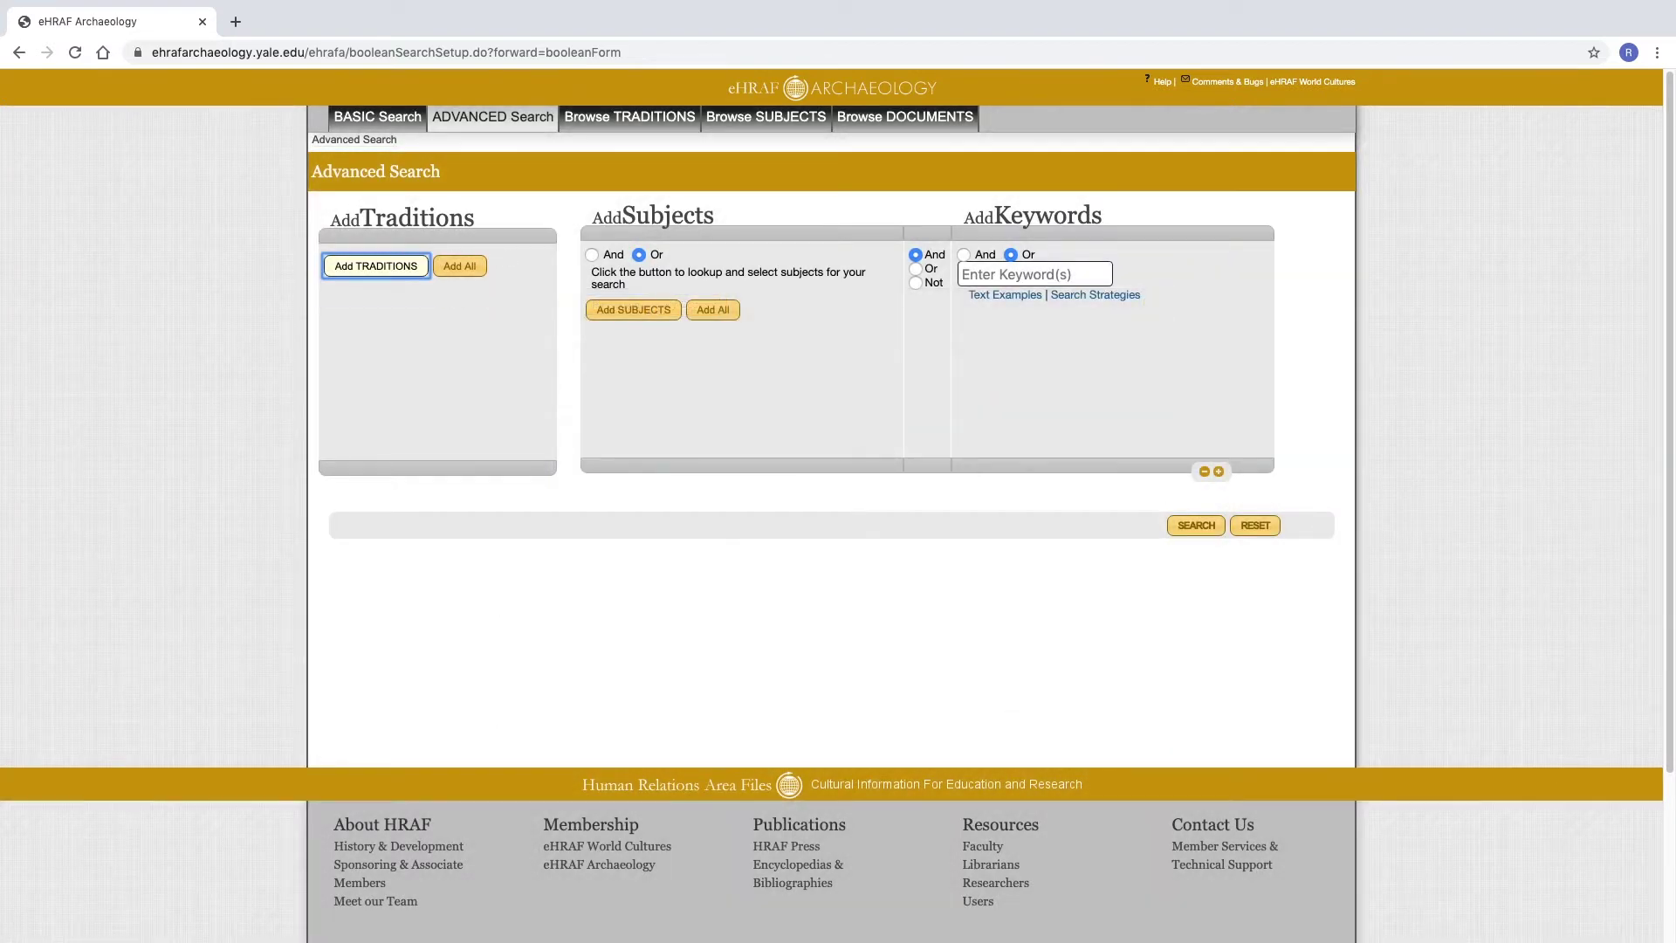
pyautogui.press('Tab')
pyautogui.press('Return')
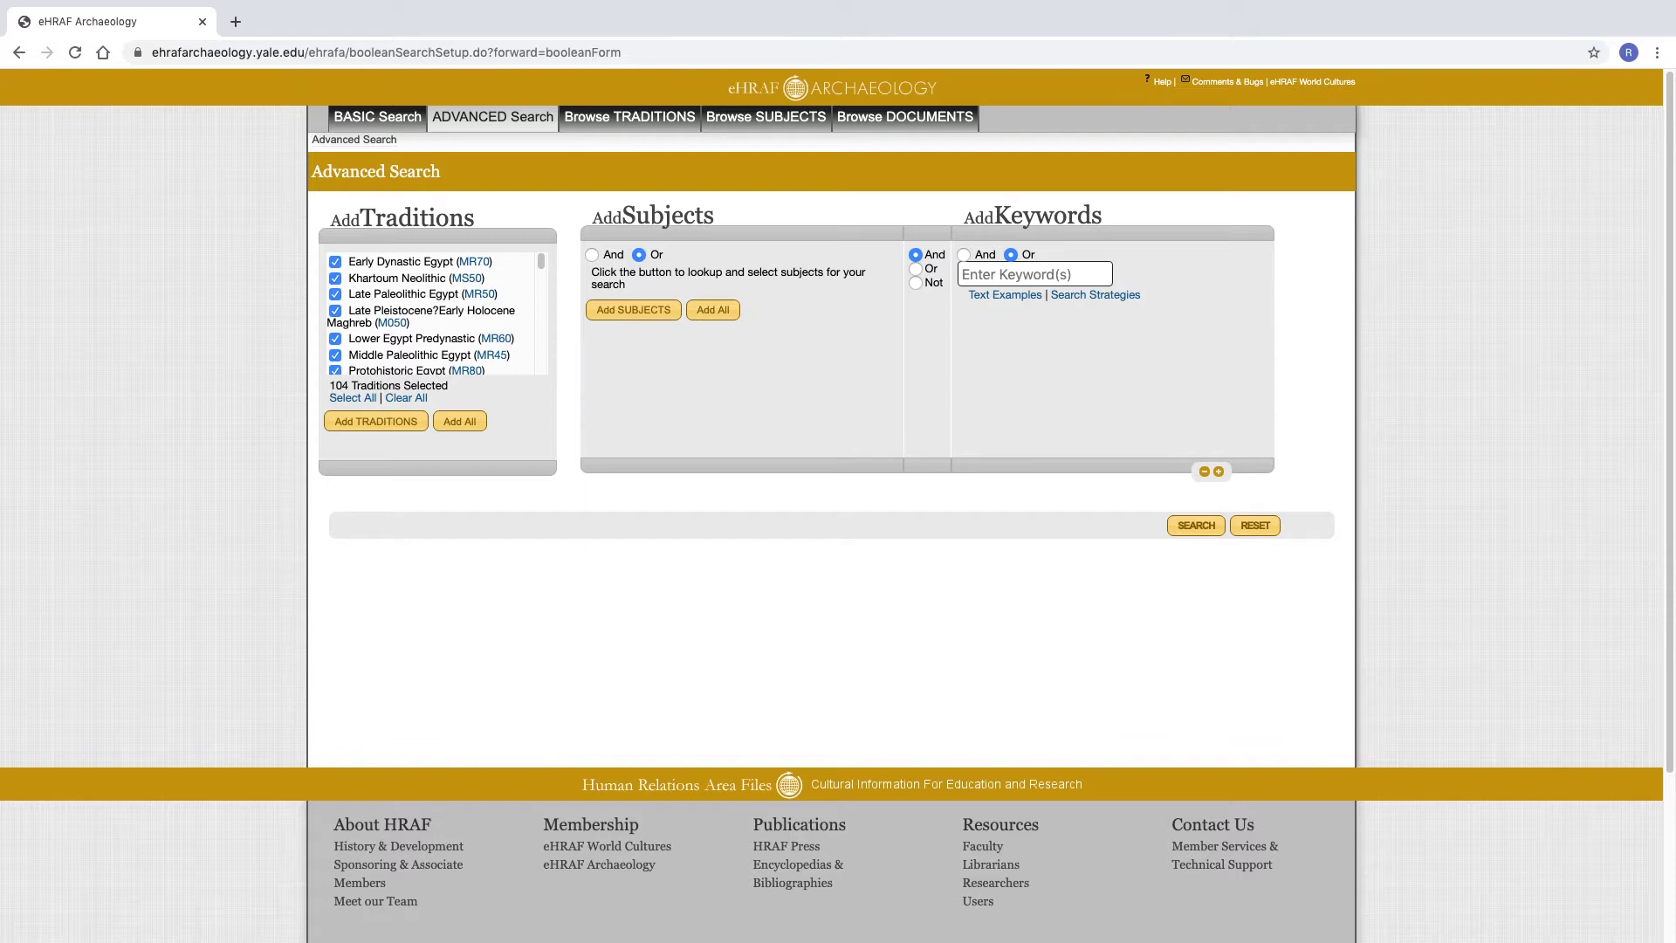
pyautogui.press('Tab')
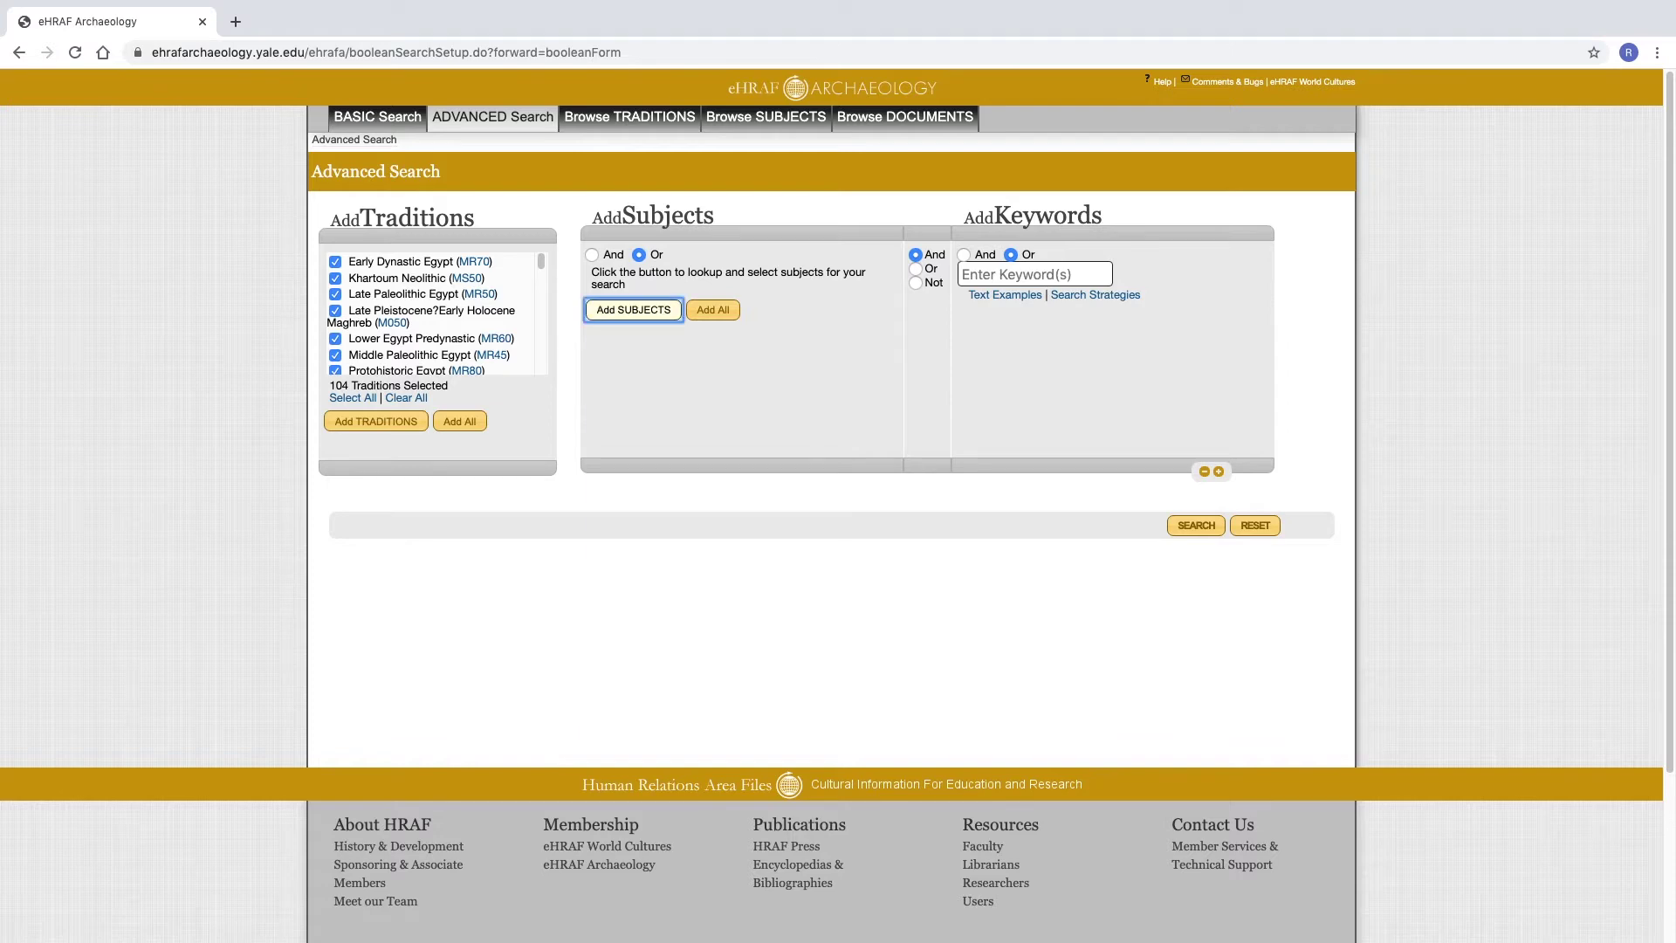
pyautogui.press('Return')
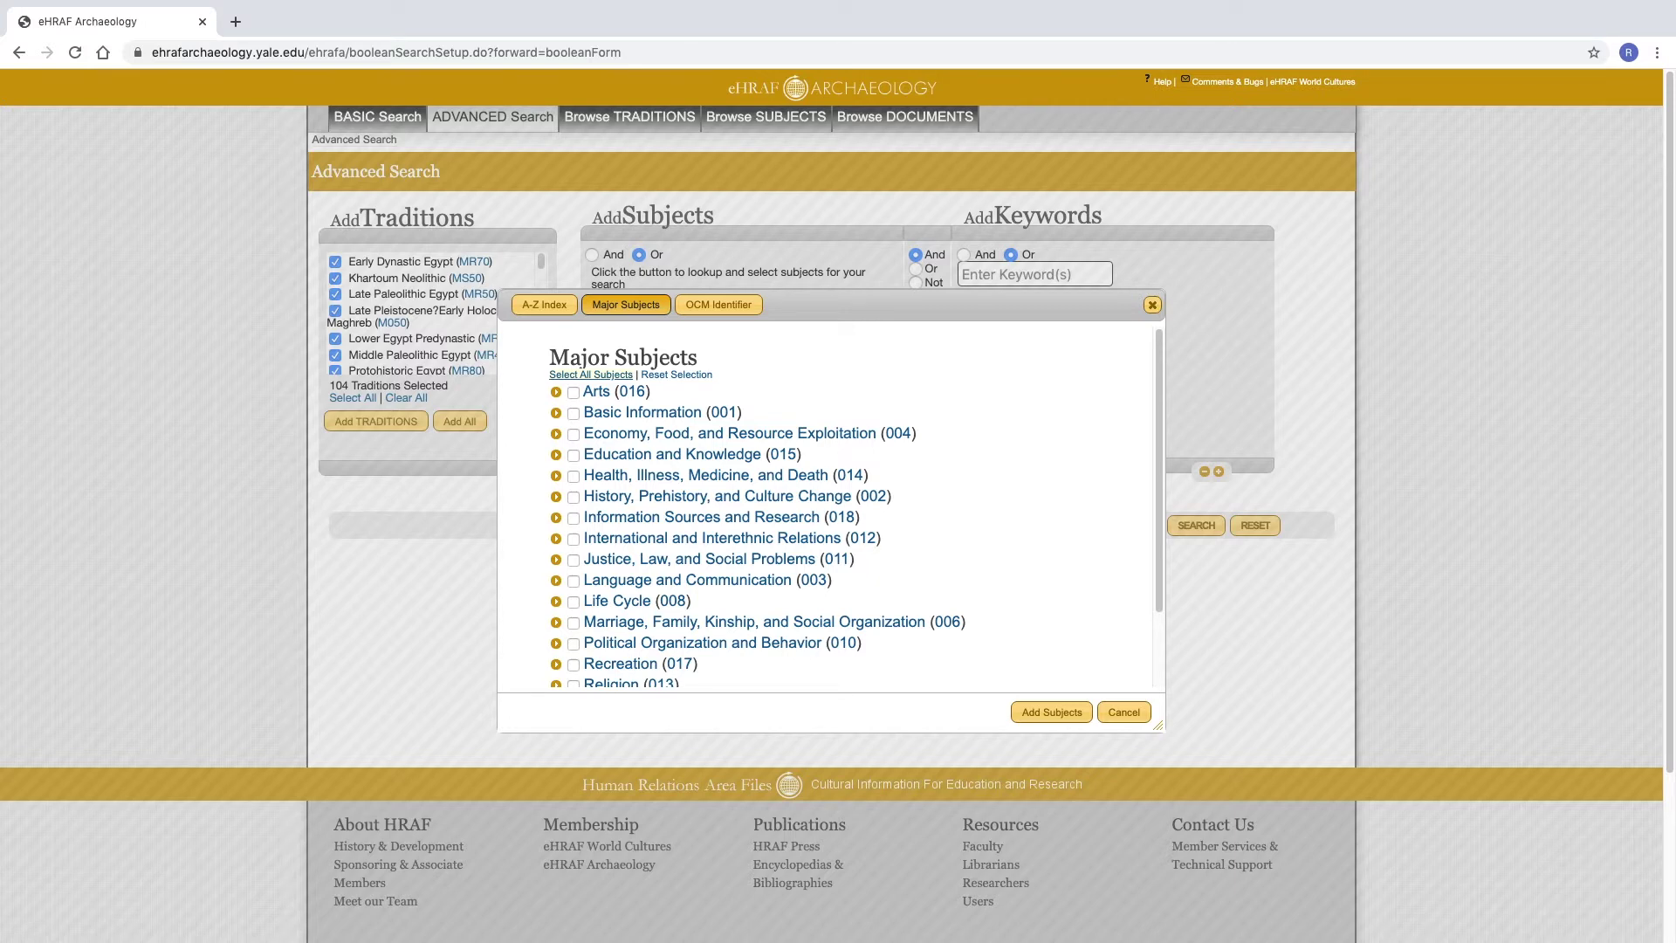
# - Add Architecture, Dwellings and Grounds as search subjects and run the search across all traditions
pyautogui.hotkey('shift', 'Tab')
pyautogui.press('Return')
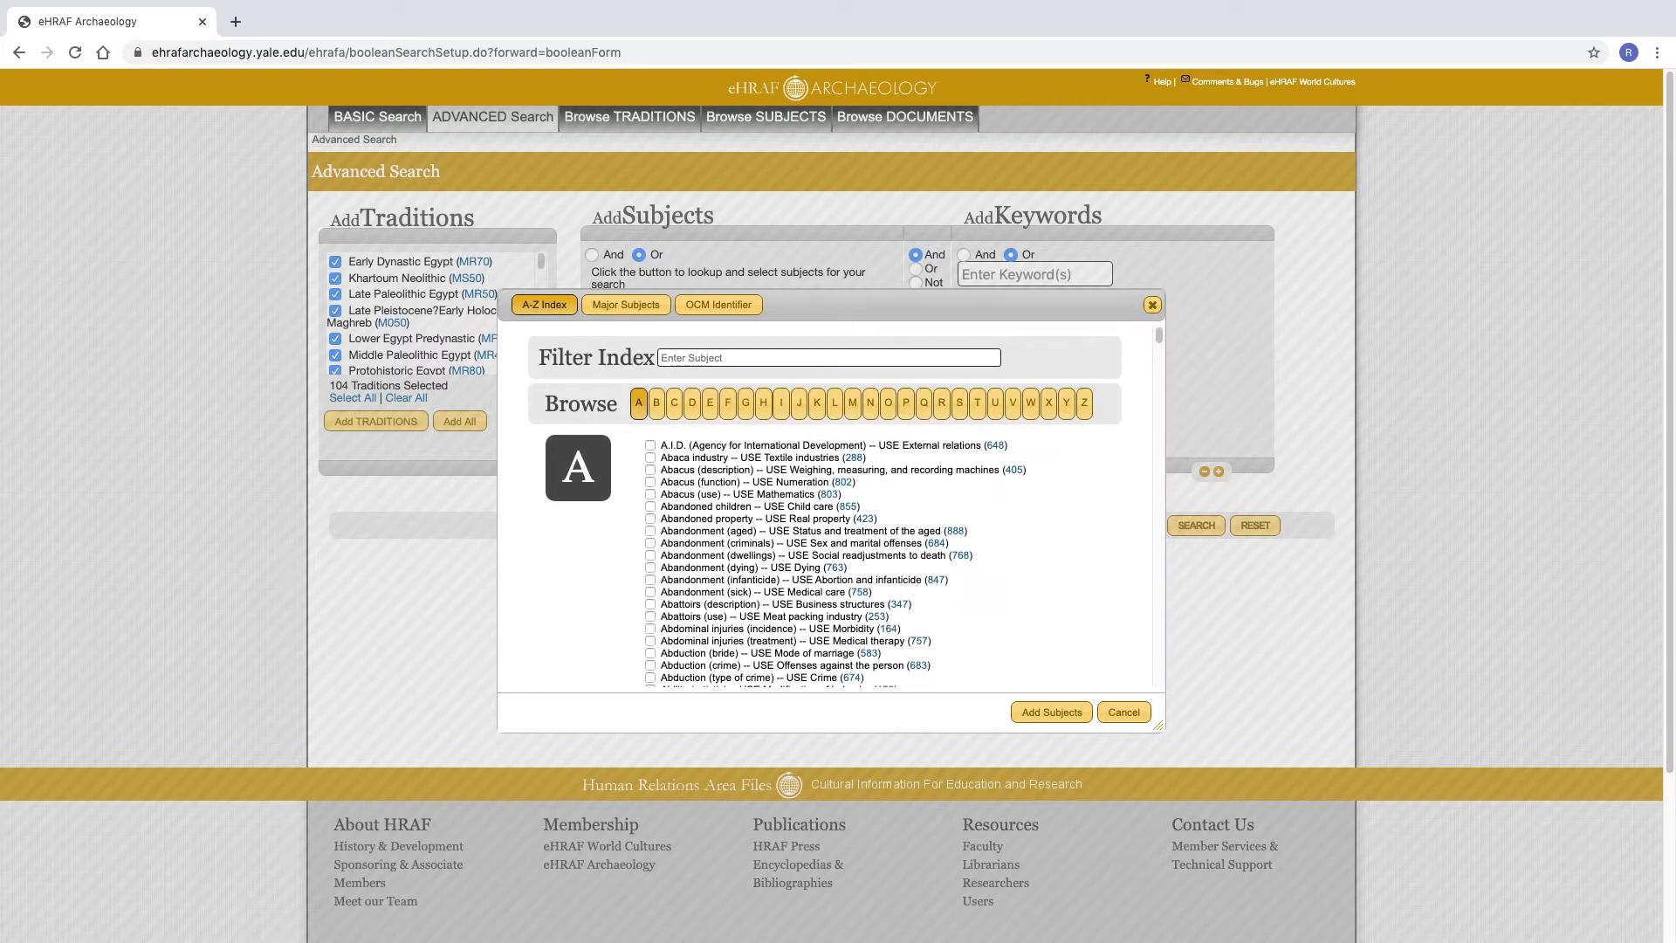
pyautogui.click(828, 358)
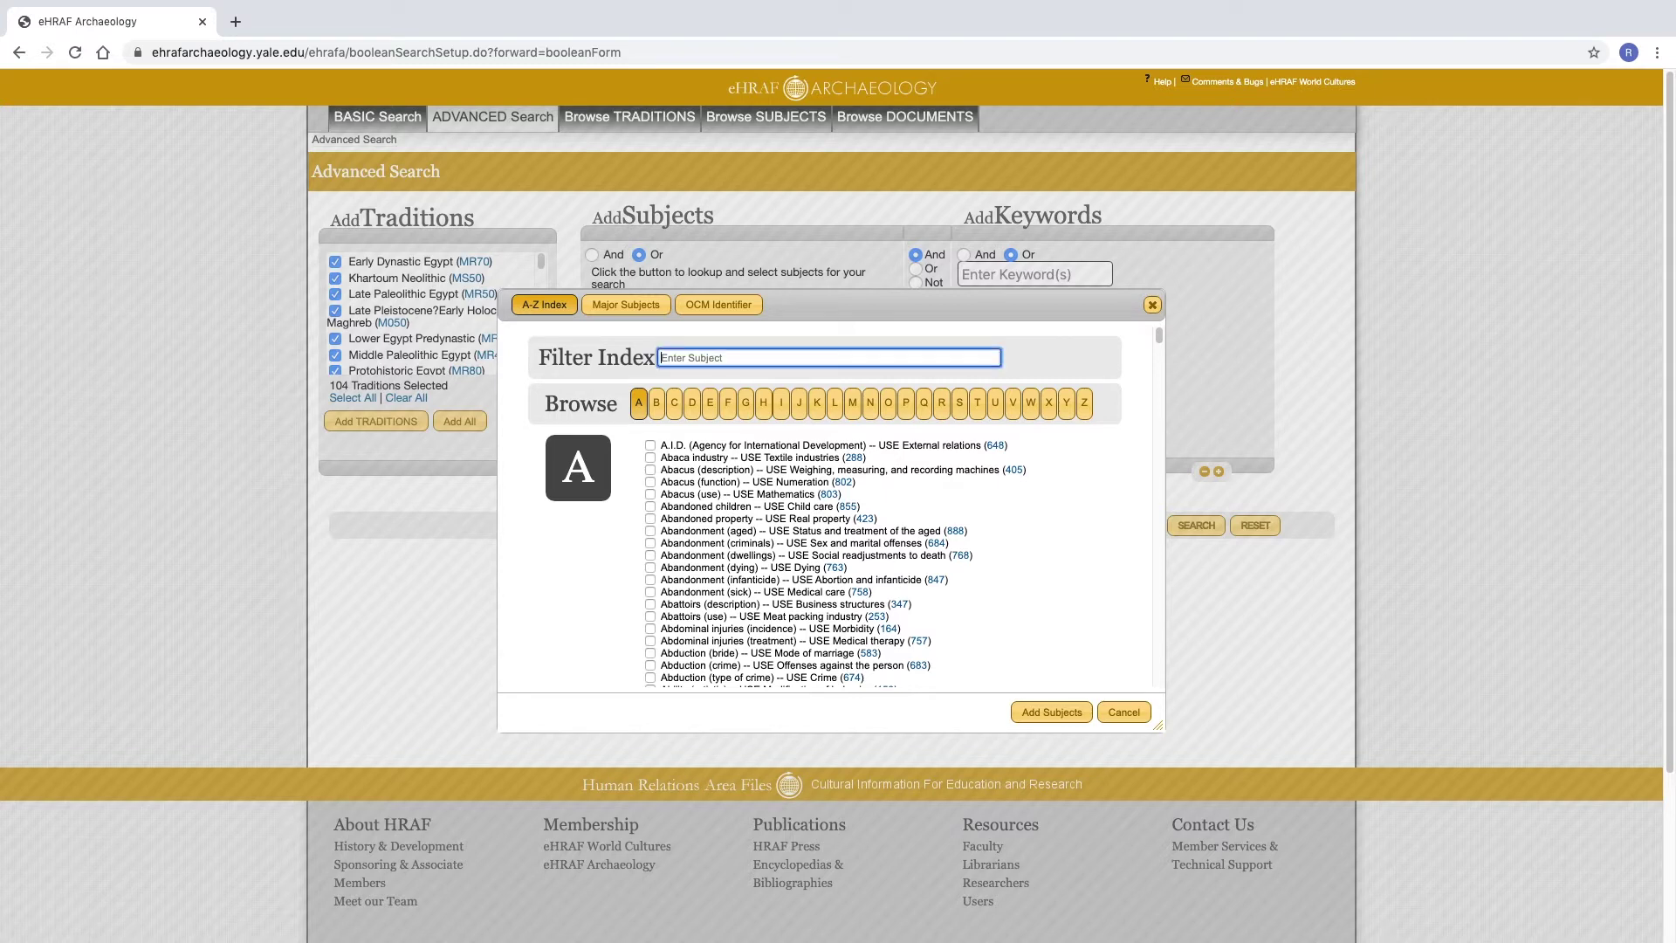
pyautogui.write('architecture')
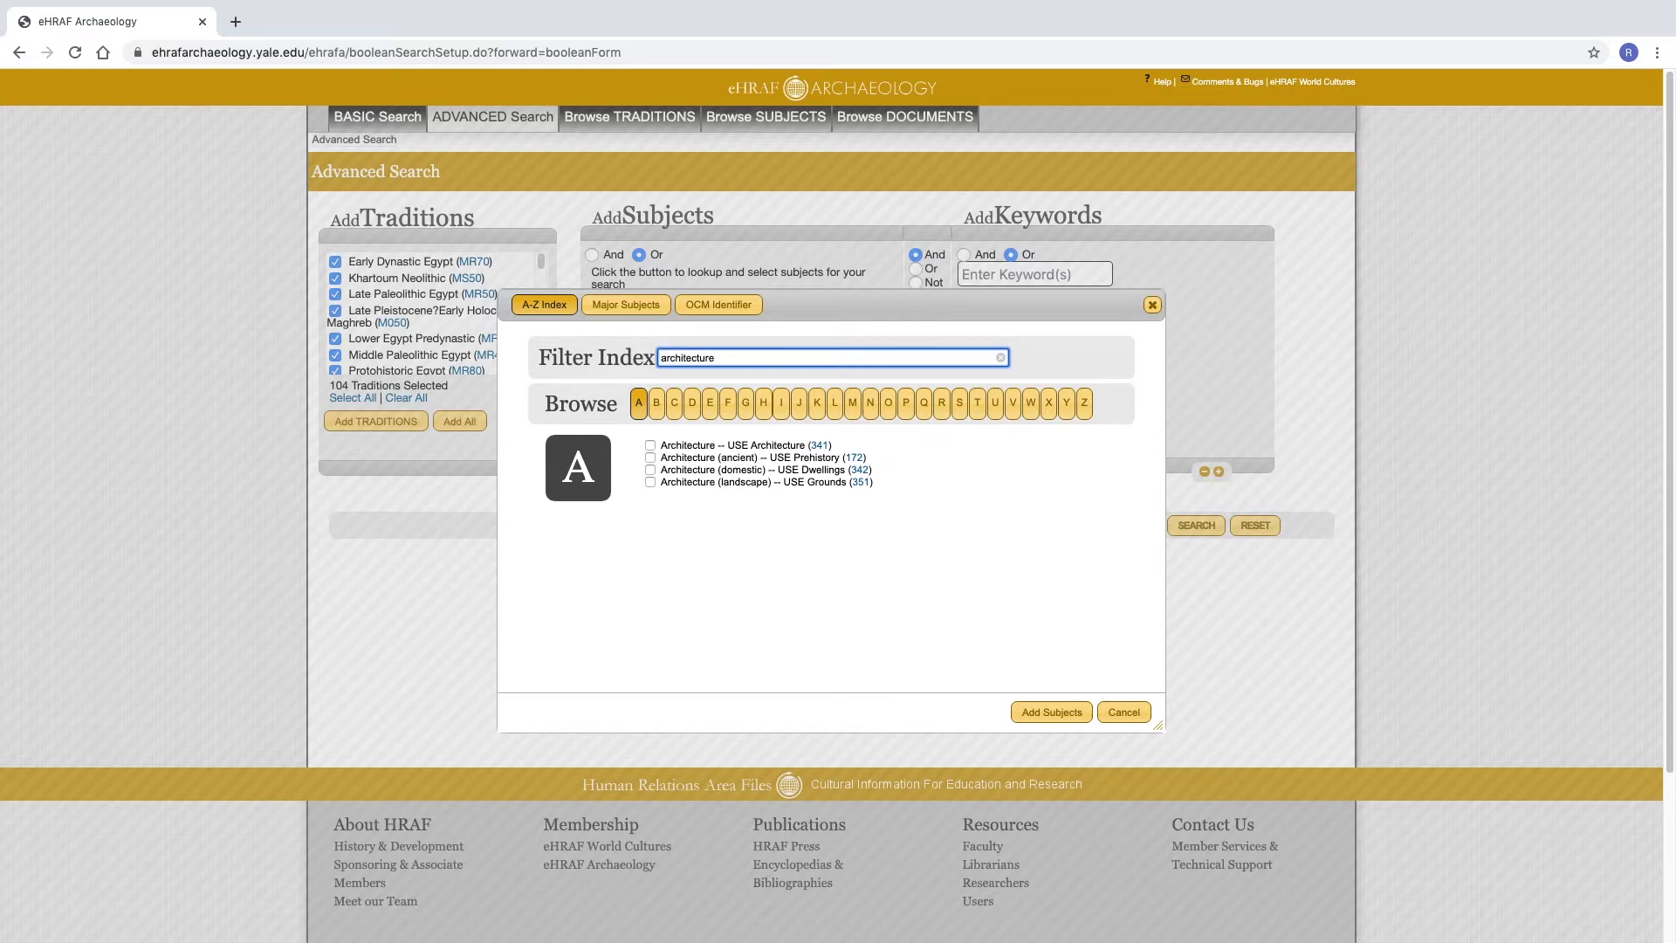
pyautogui.click(650, 445)
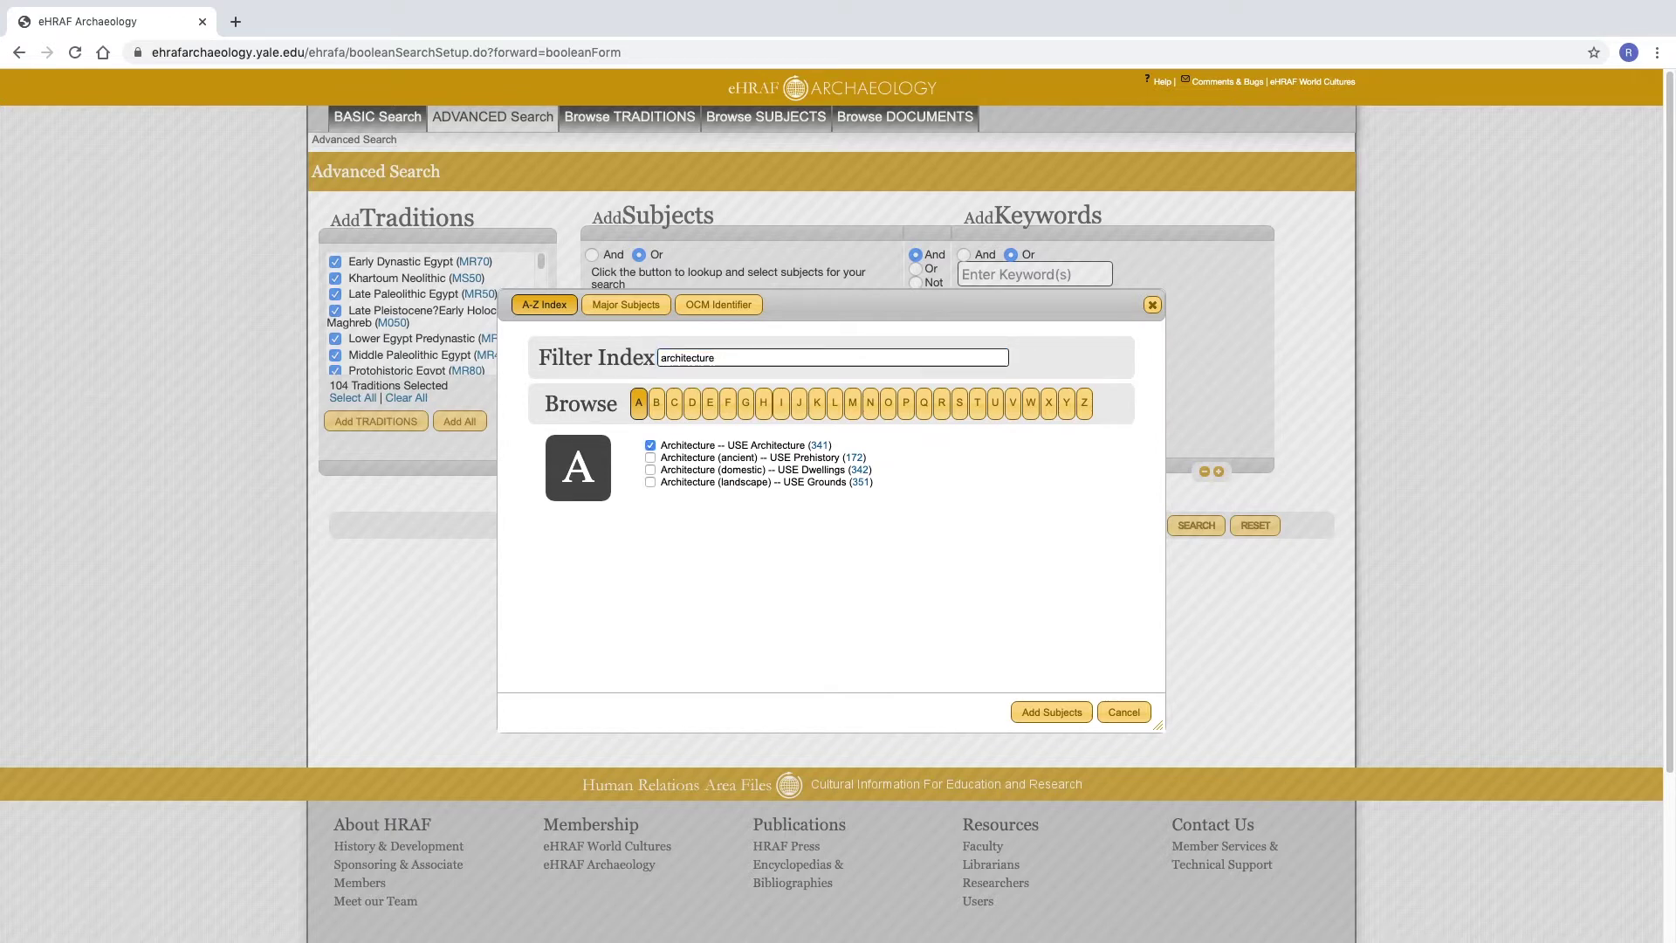
pyautogui.click(650, 469)
pyautogui.click(650, 482)
pyautogui.click(1051, 712)
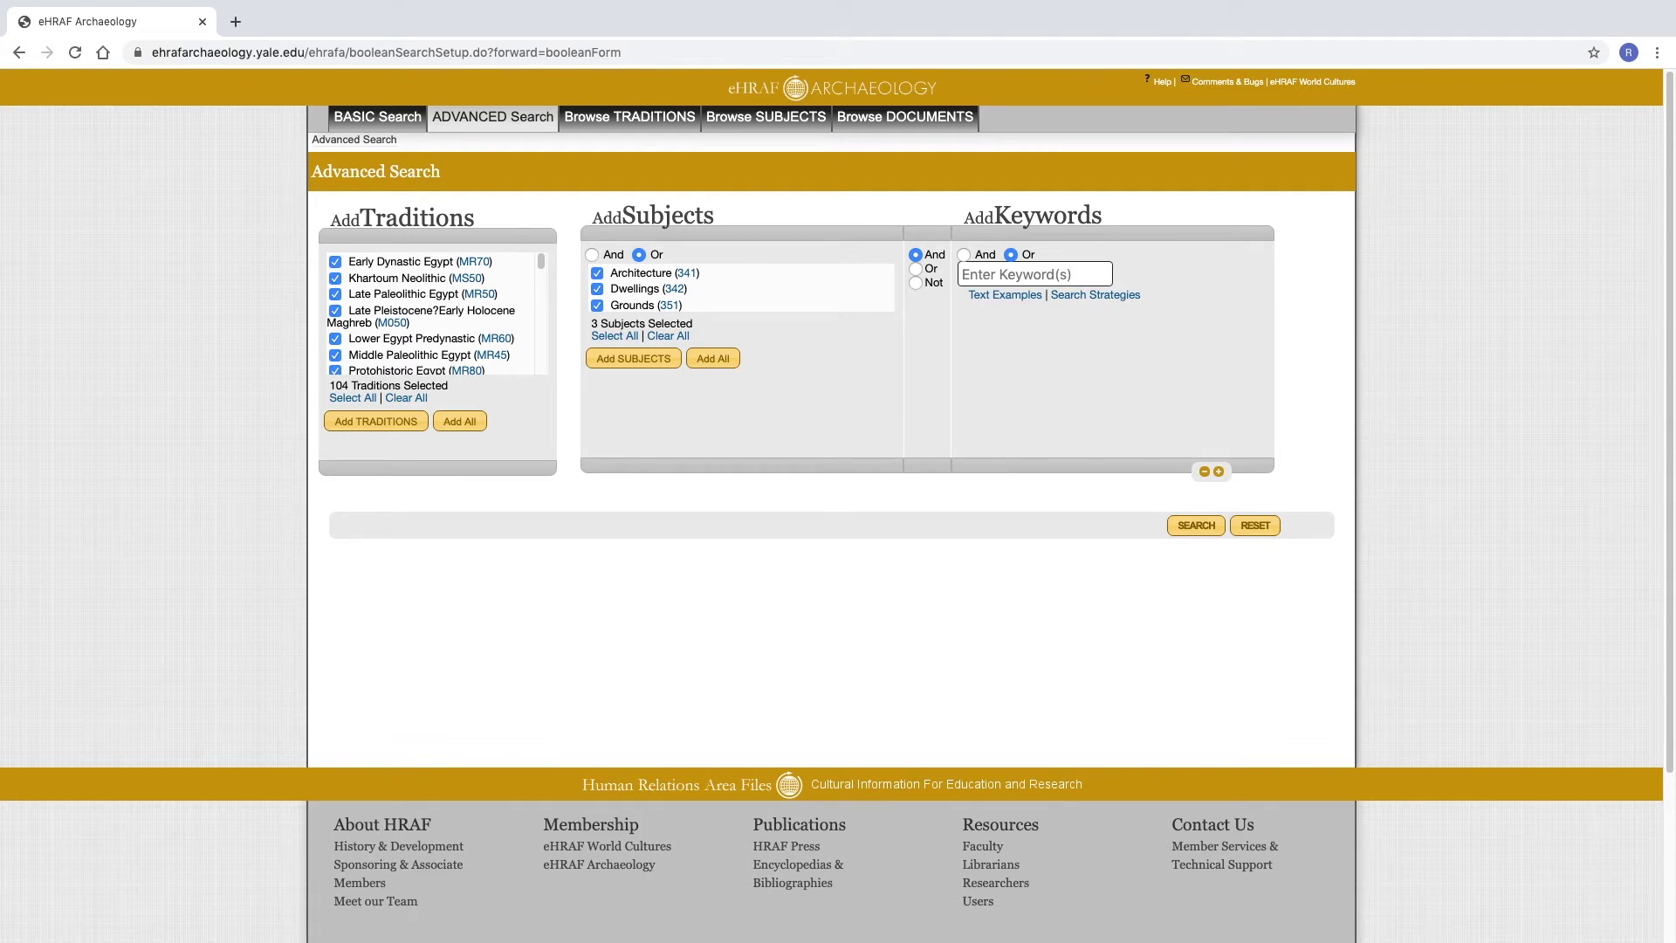
pyautogui.click(1197, 525)
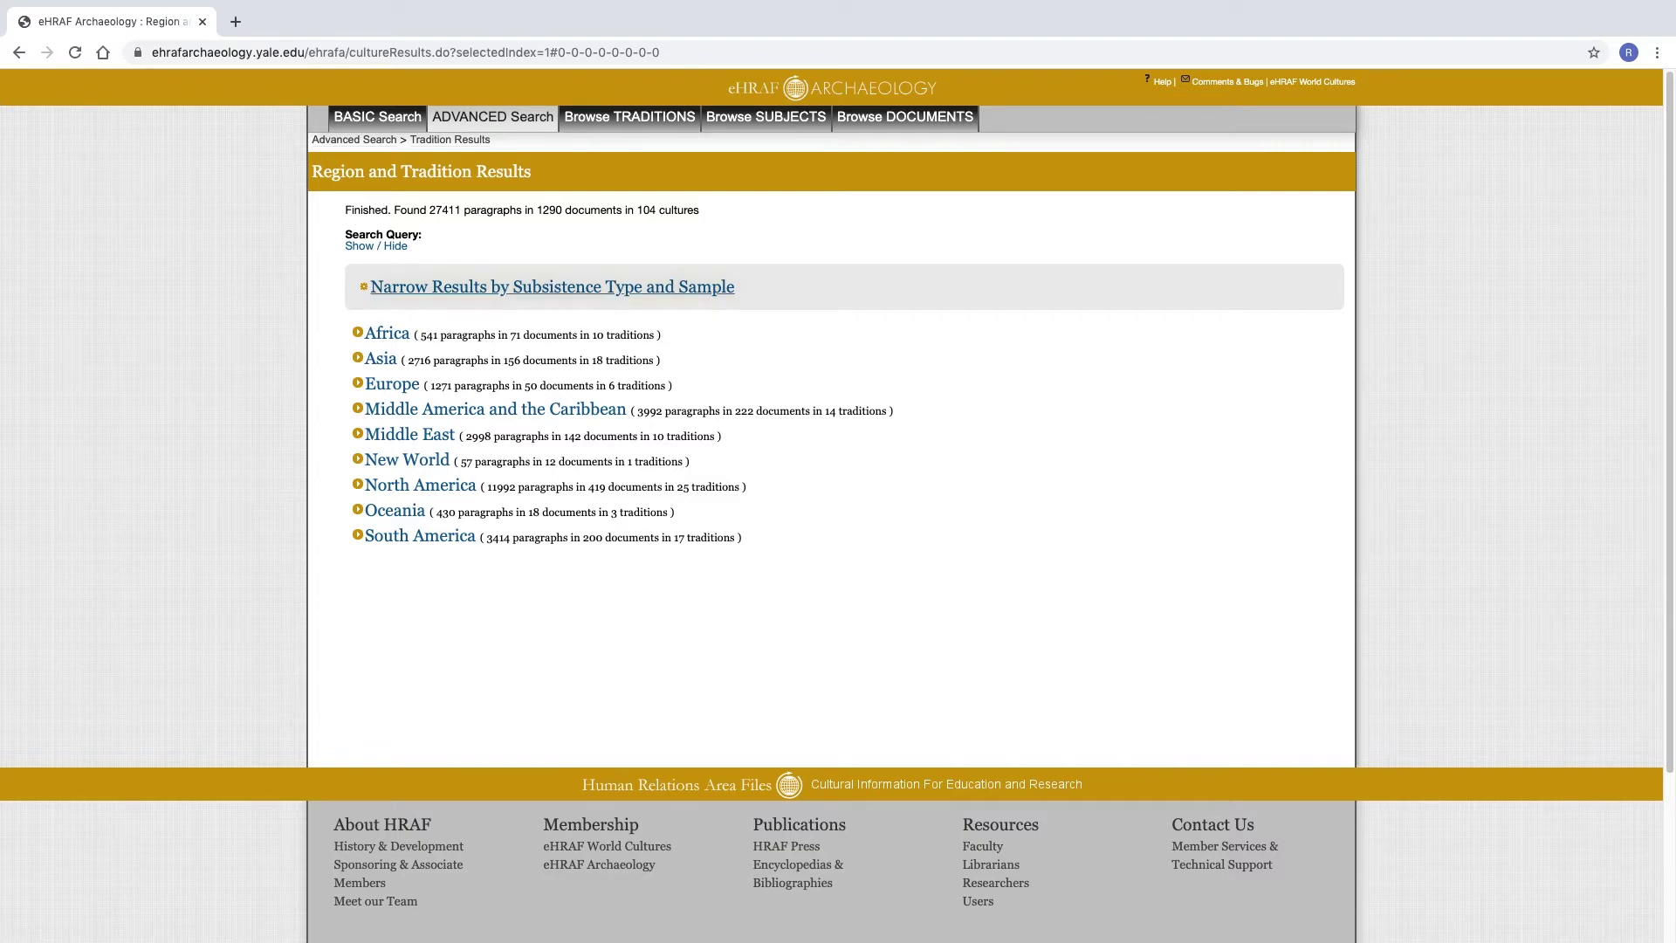
# - Show the Narrow Results filters, expand and collapse Africa, then expand South America's traditions
pyautogui.click(552, 287)
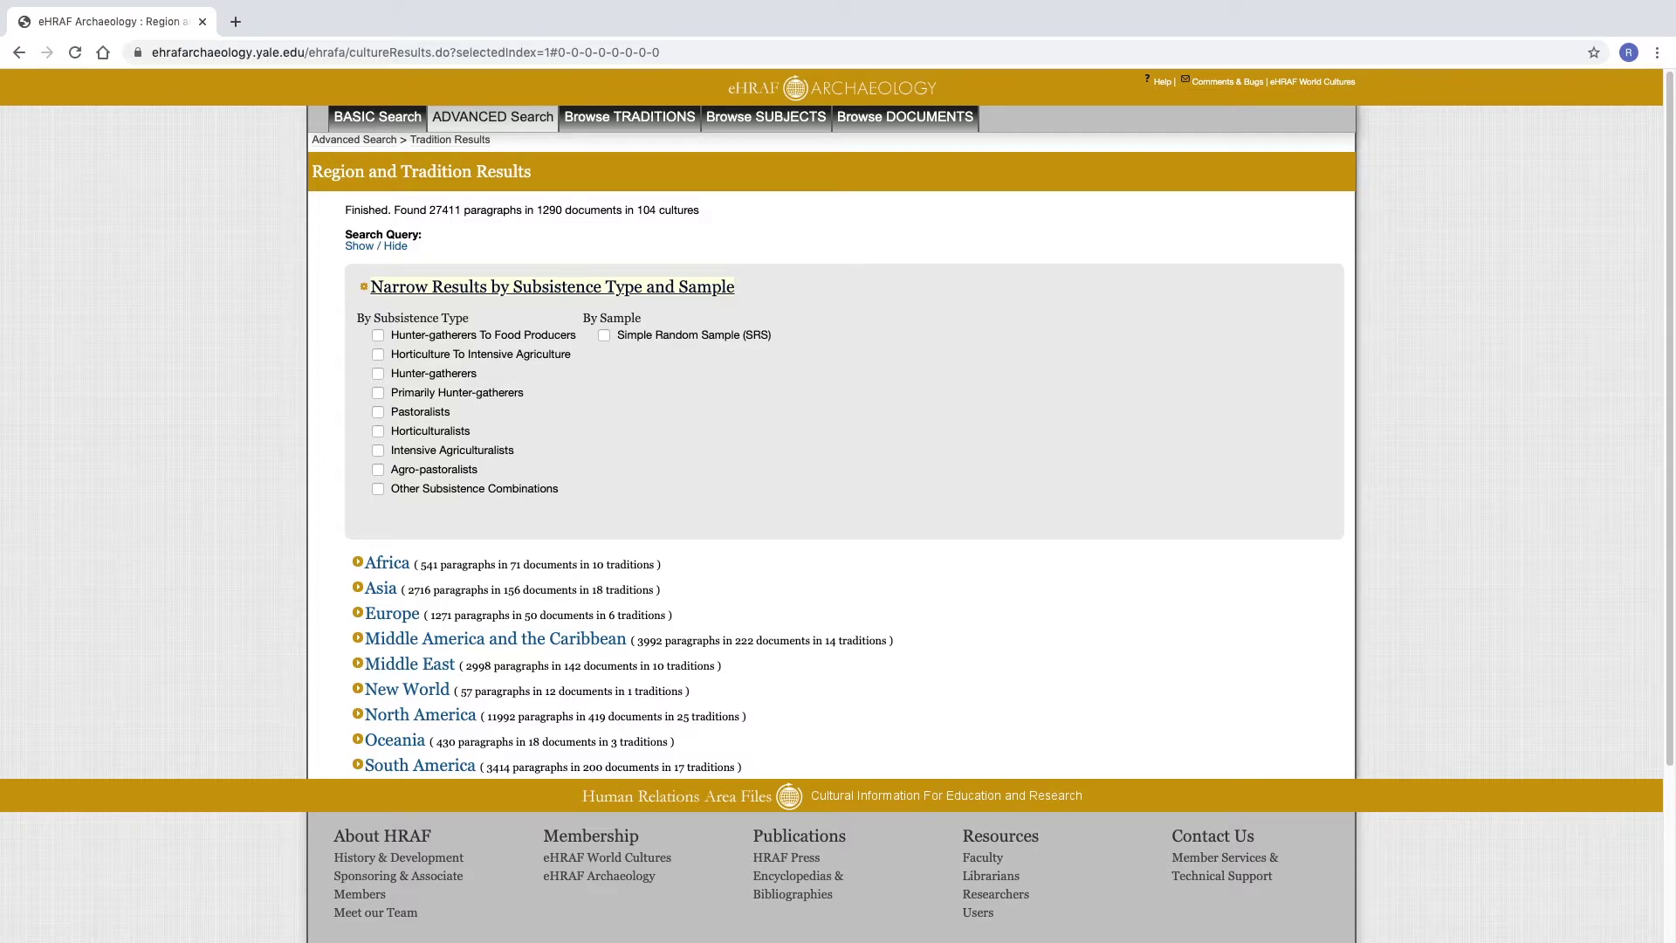
pyautogui.click(551, 287)
pyautogui.click(386, 329)
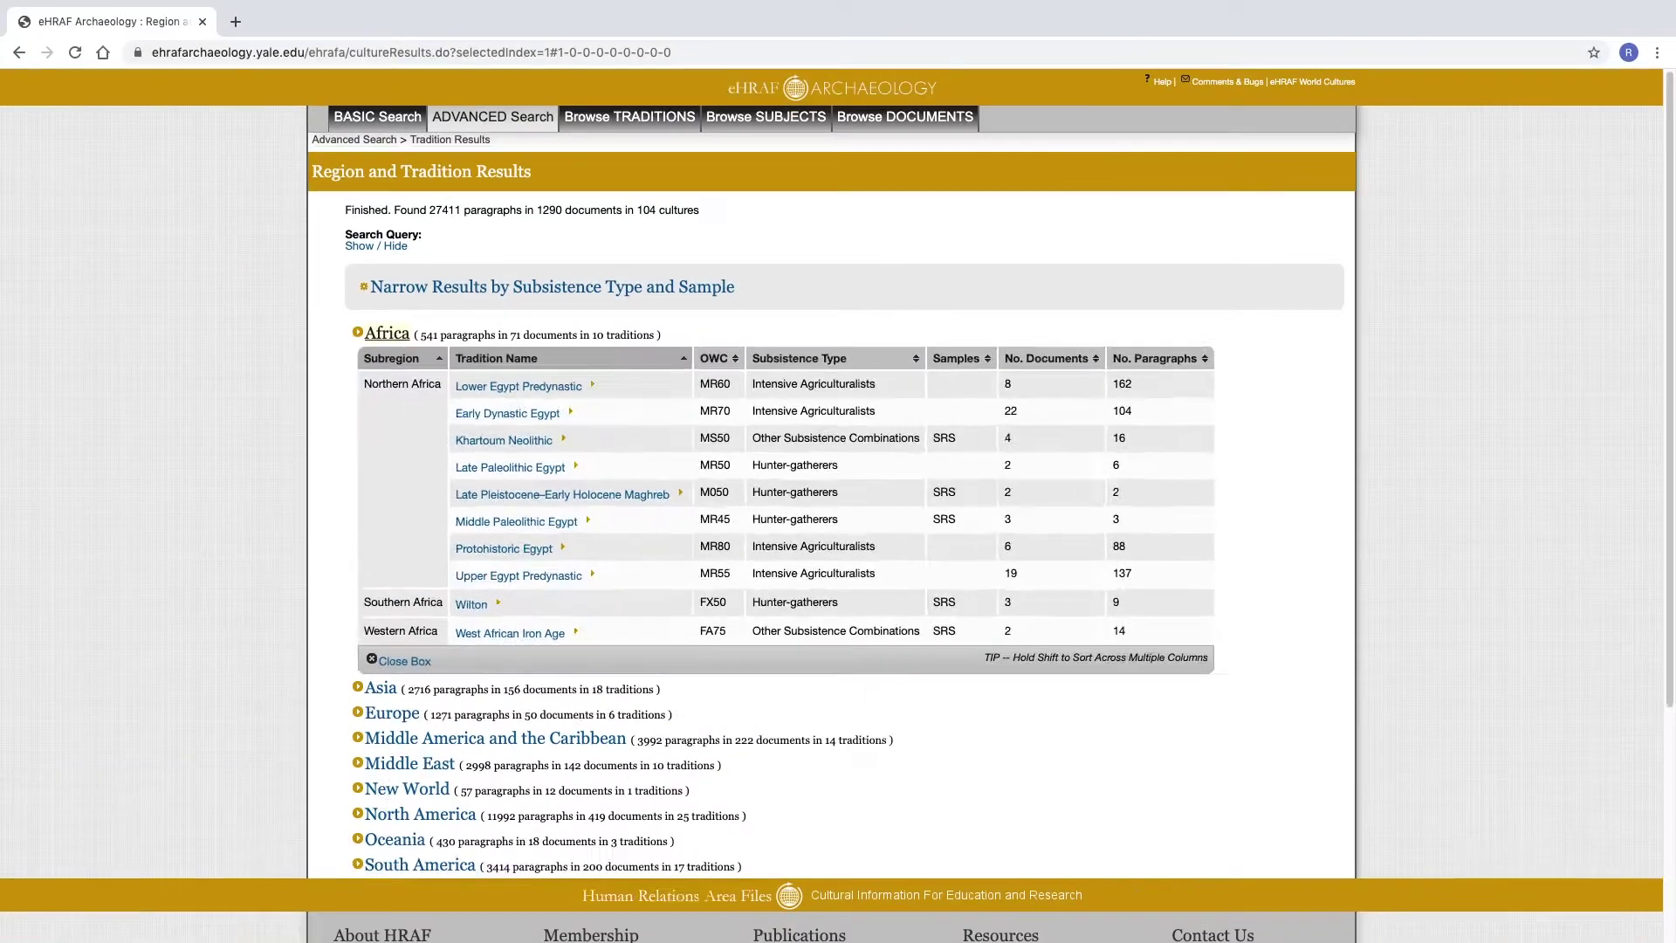
pyautogui.click(387, 333)
pyautogui.click(420, 535)
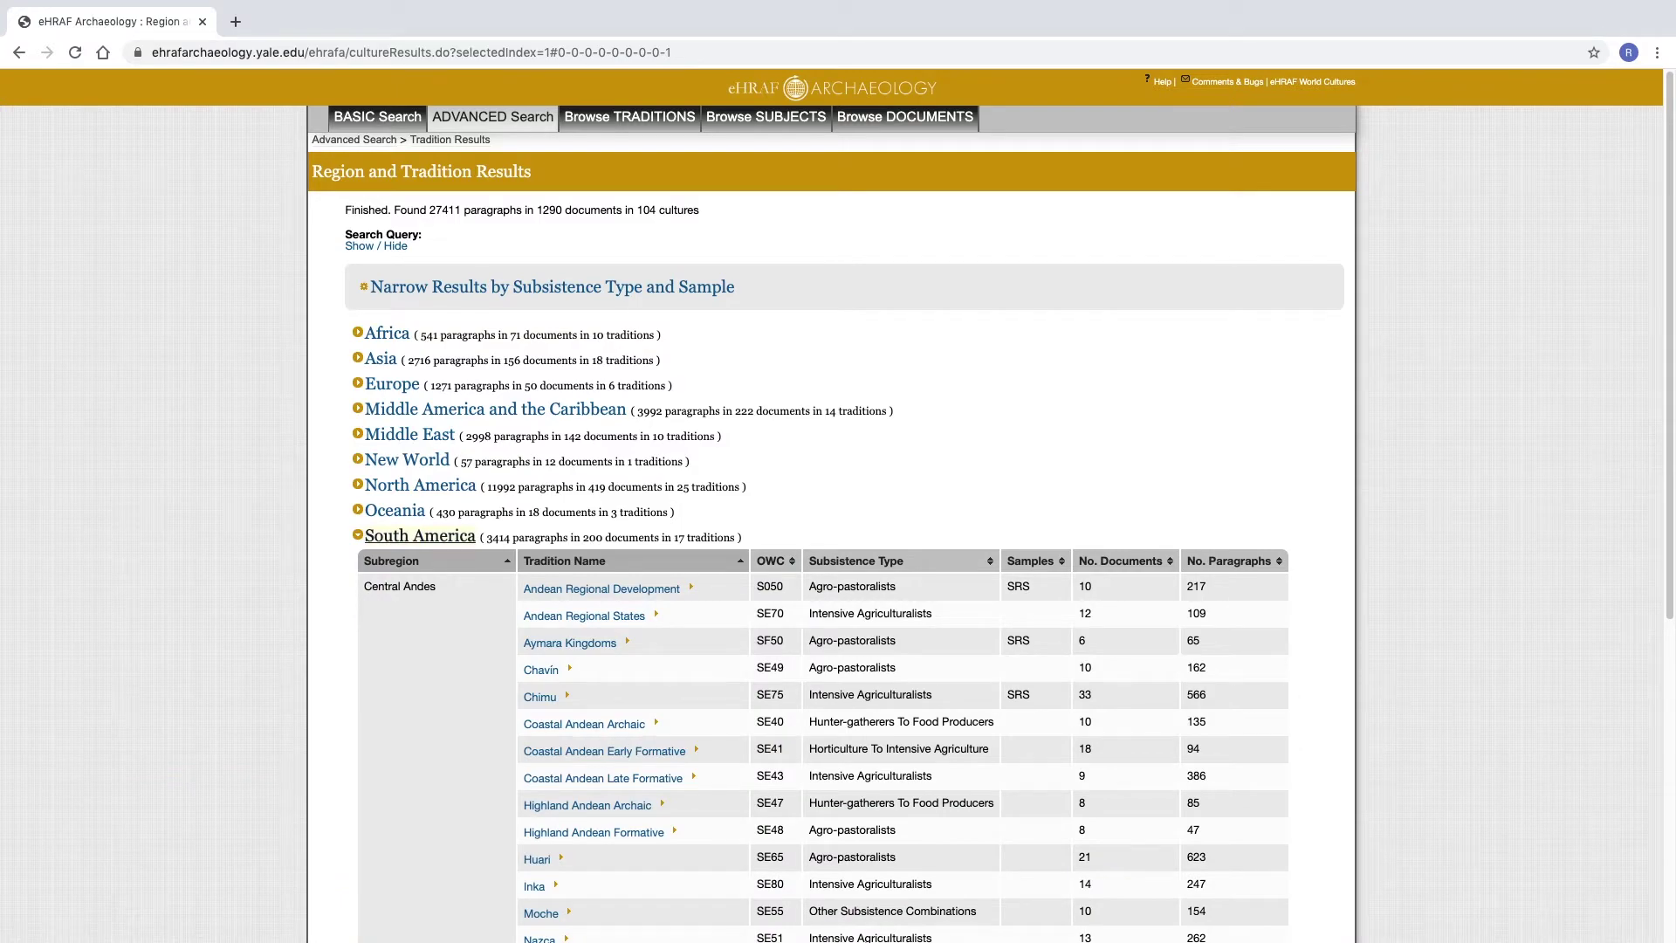
# - Scroll to the Inka results and expand the first paragraph in full
pyautogui.scroll(-5, 1508, 270)
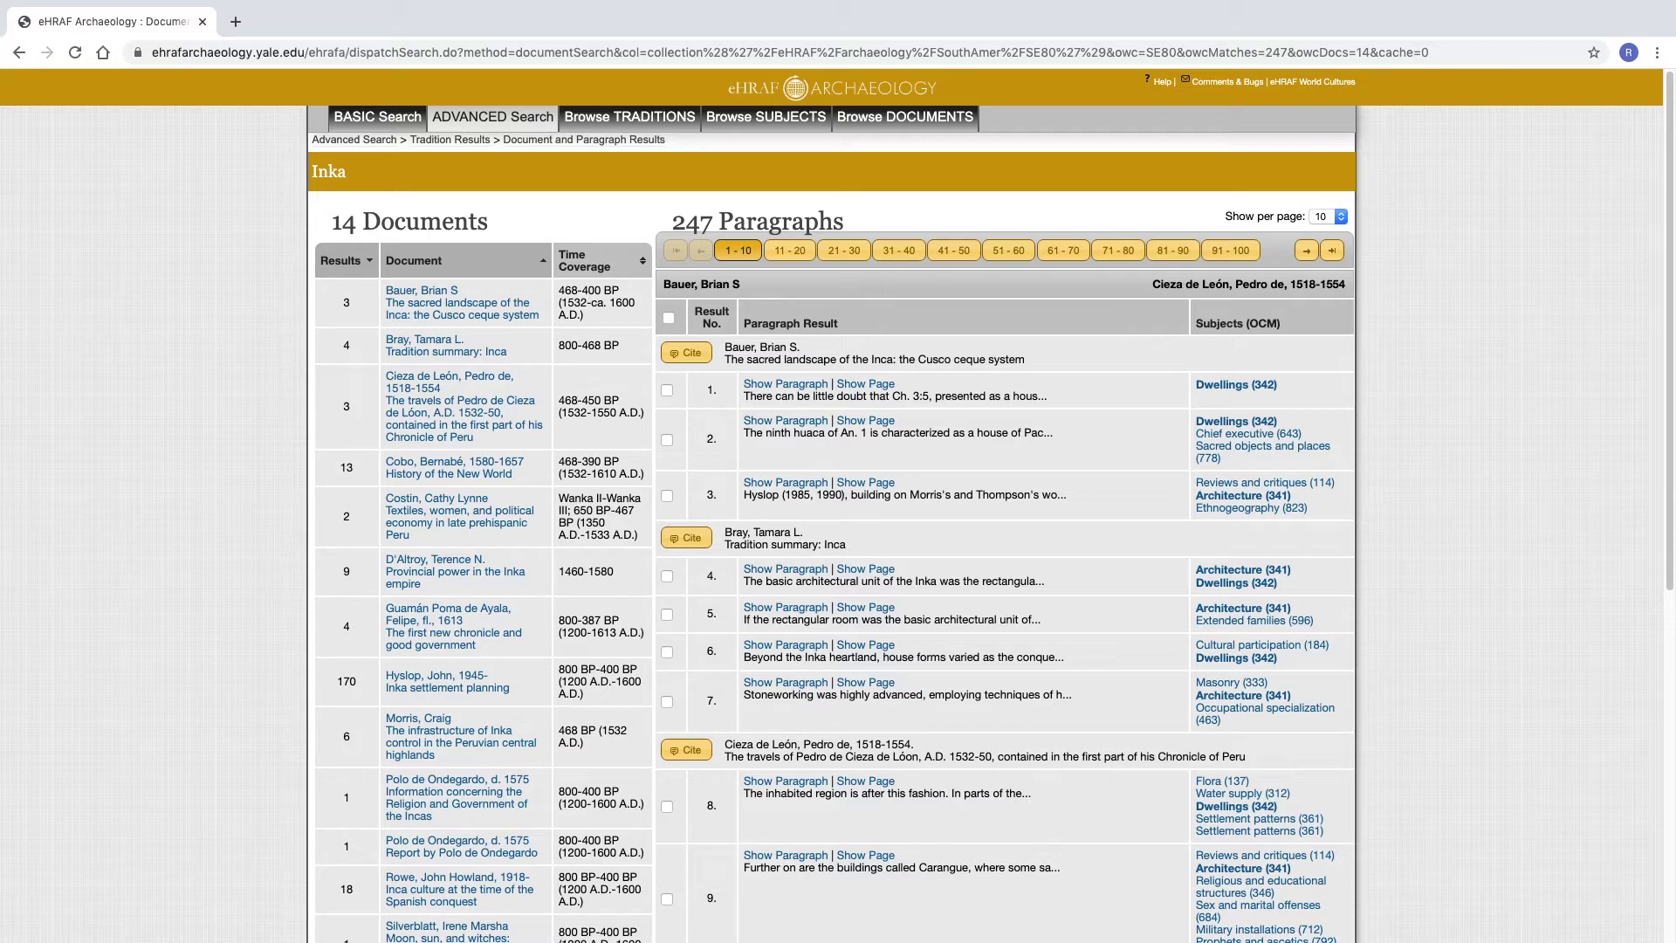
pyautogui.click(785, 384)
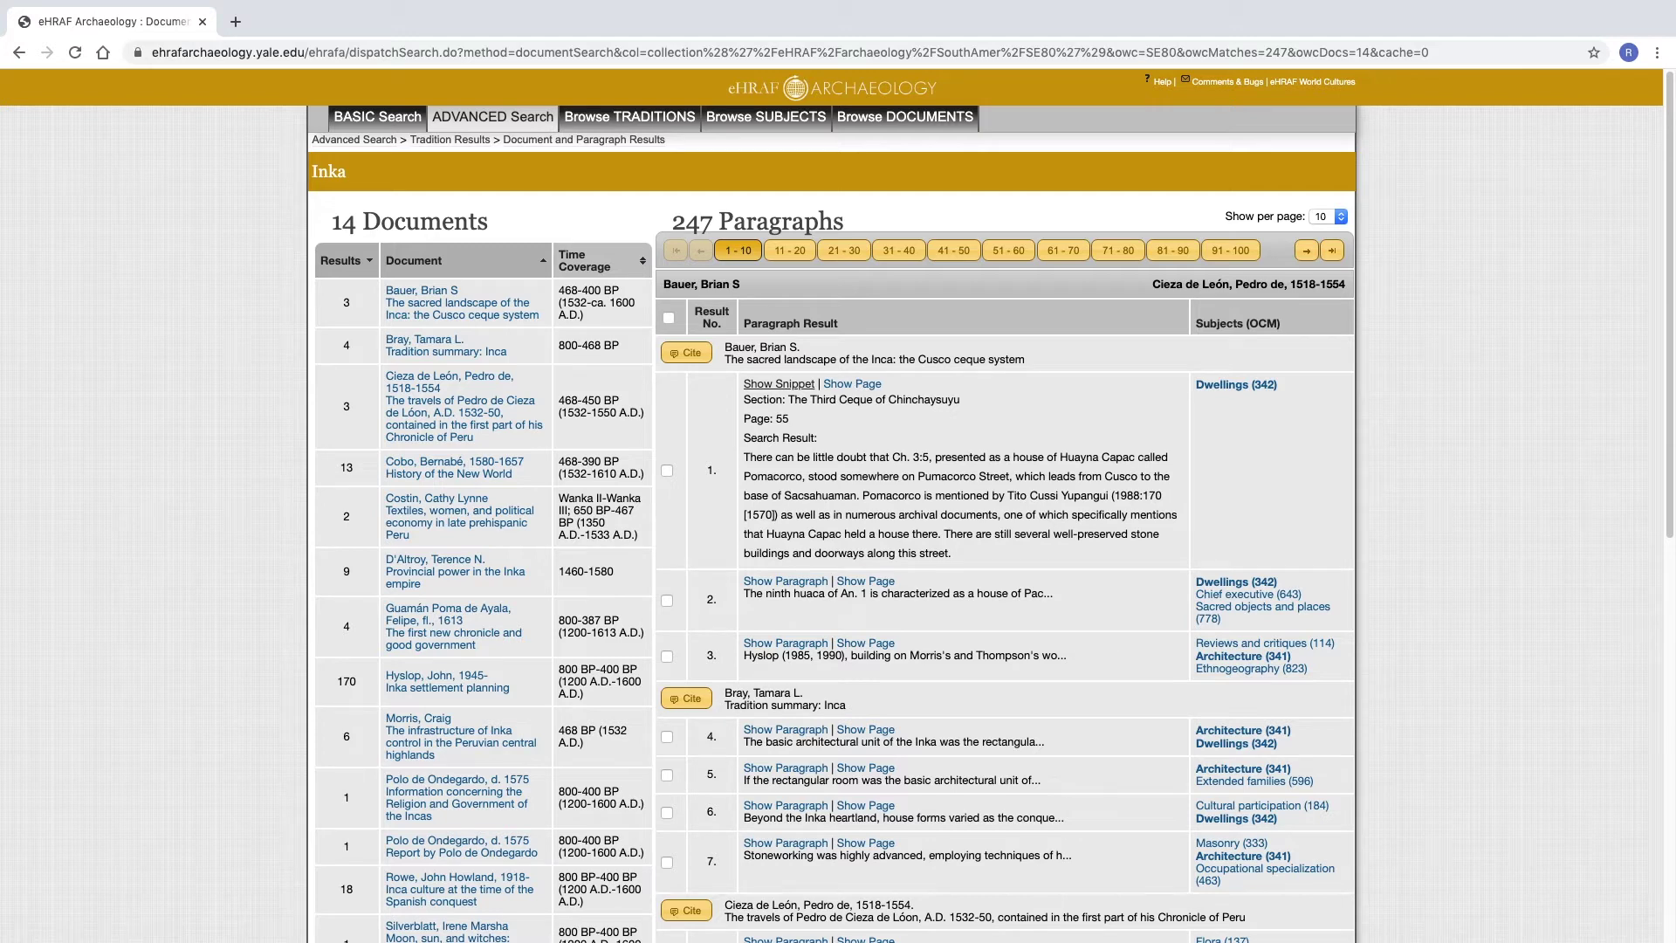
# - Collapse result 1 back to a snippet and open its full page 55 of The sacred landscape of the Inca
pyautogui.click(779, 384)
pyautogui.click(865, 384)
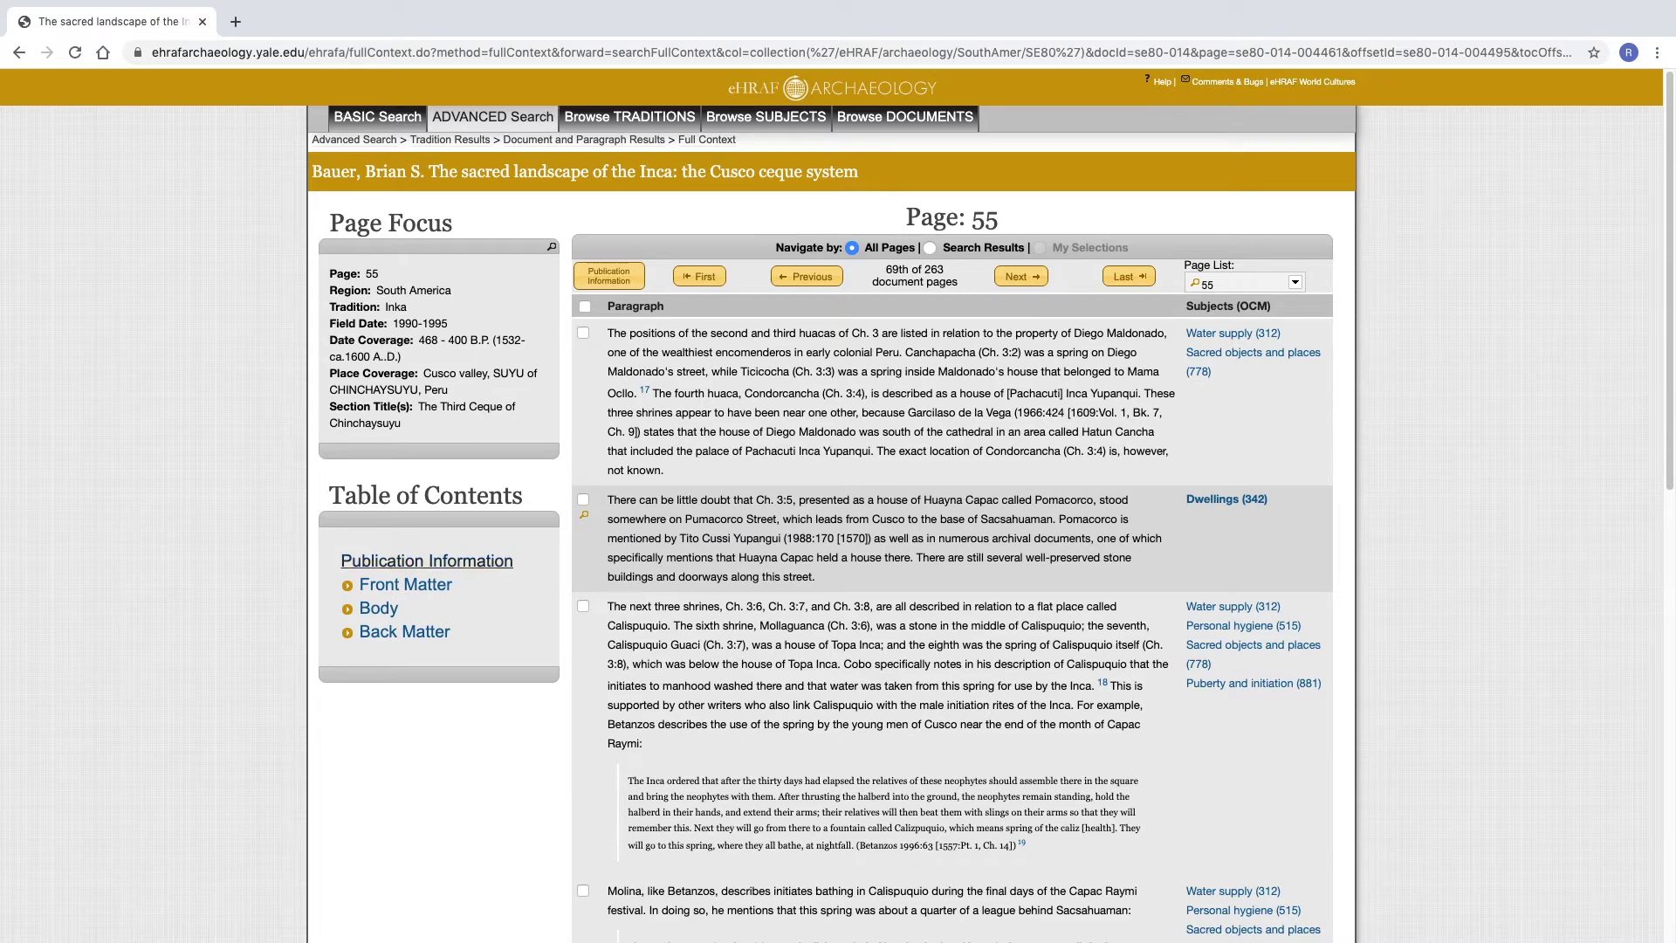
# - Expand Front Matter, Body and Back Matter, then view The sacred landscape of the Inca's publication information
pyautogui.click(406, 584)
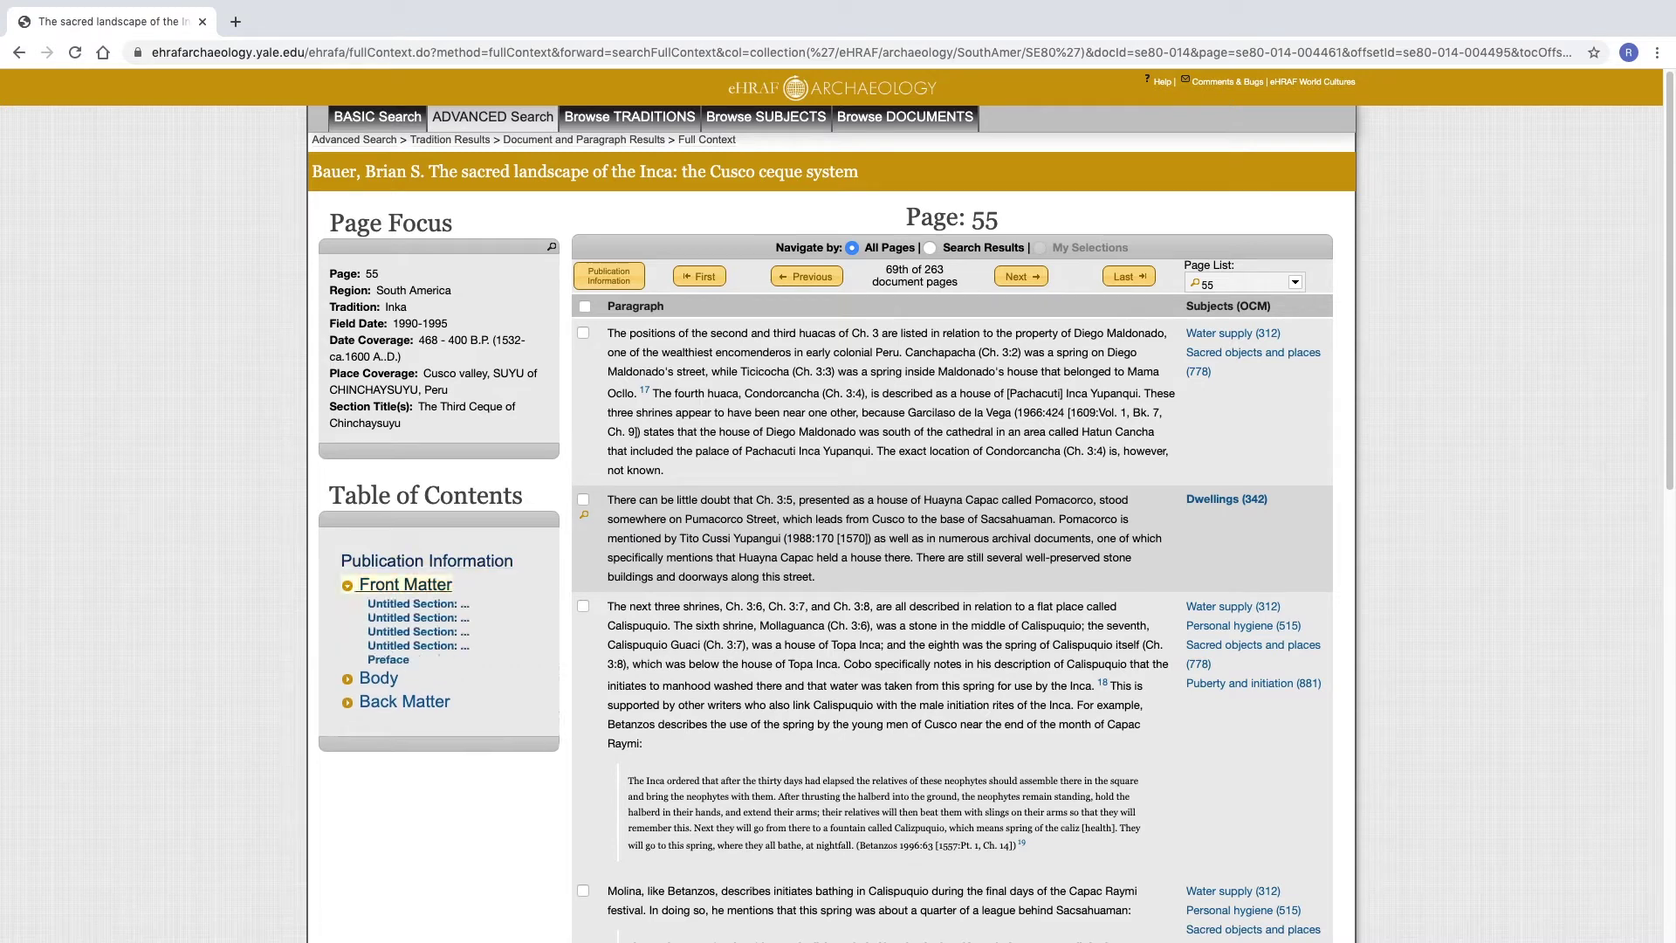
pyautogui.click(378, 678)
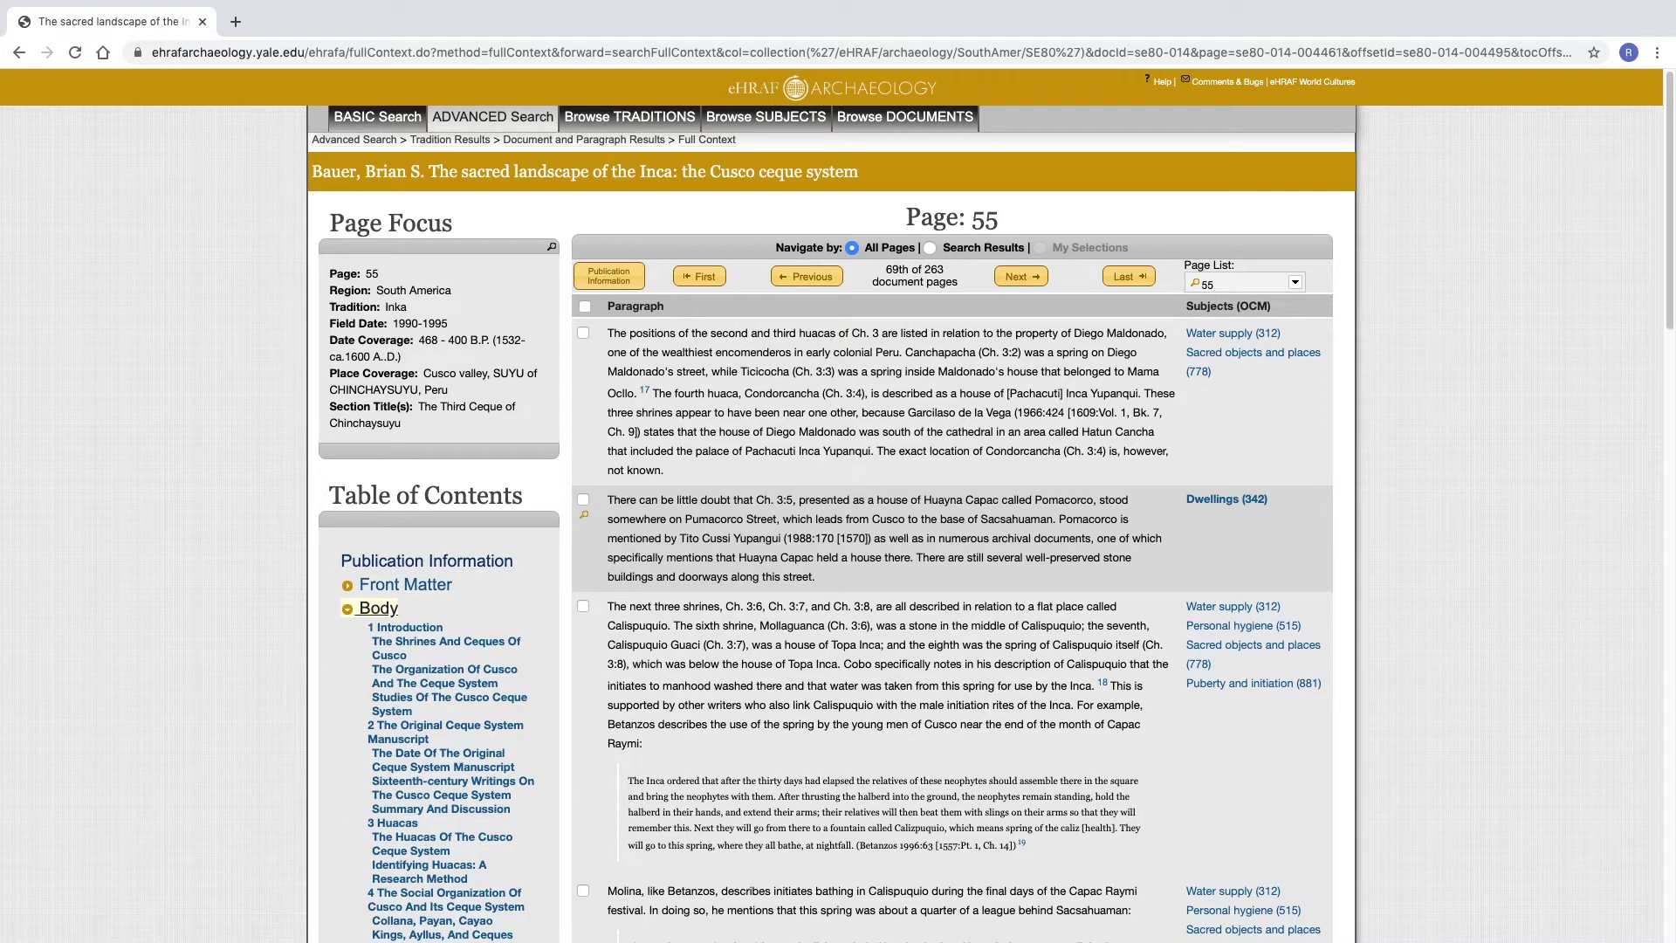
pyautogui.click(378, 608)
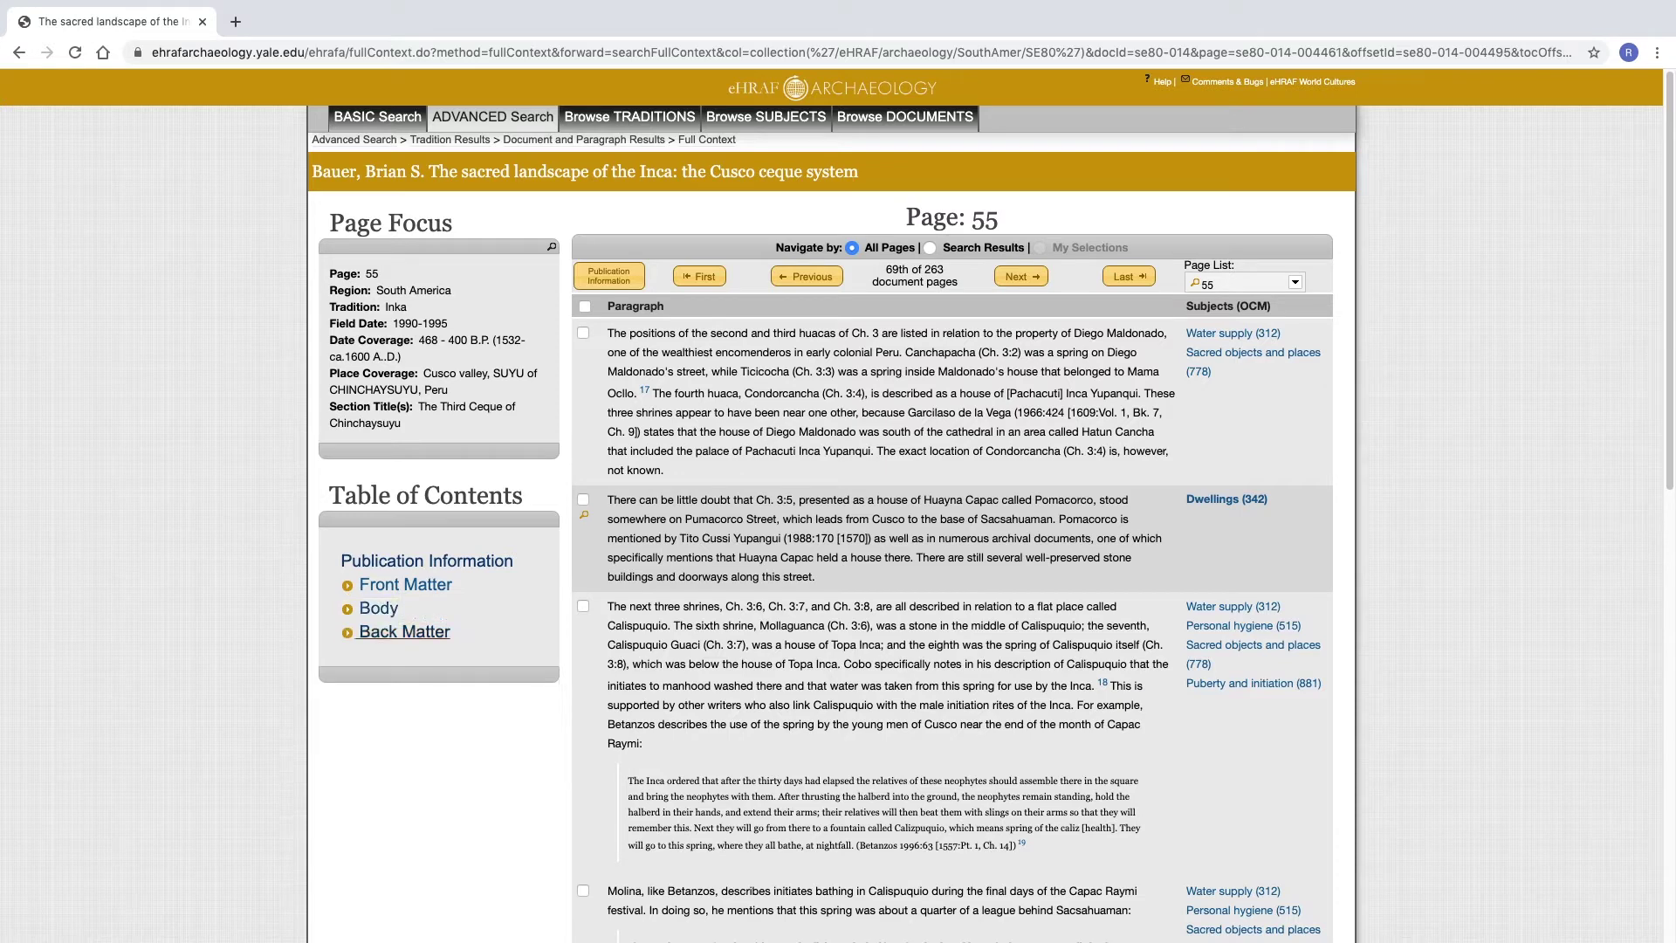
pyautogui.click(404, 631)
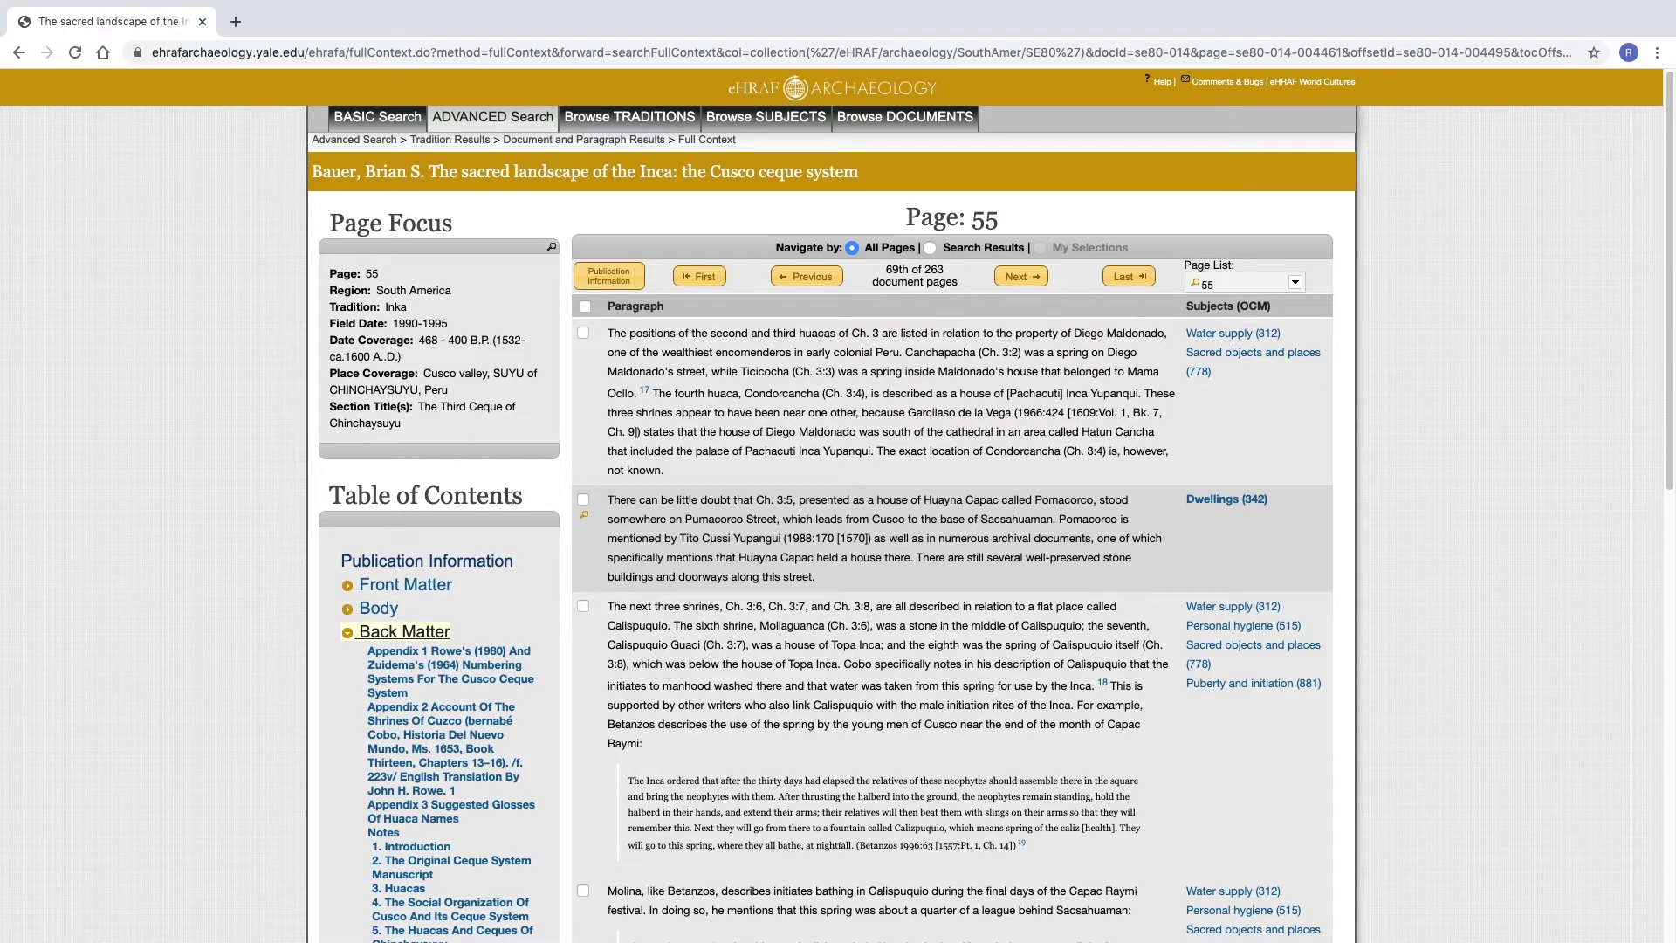
pyautogui.click(427, 561)
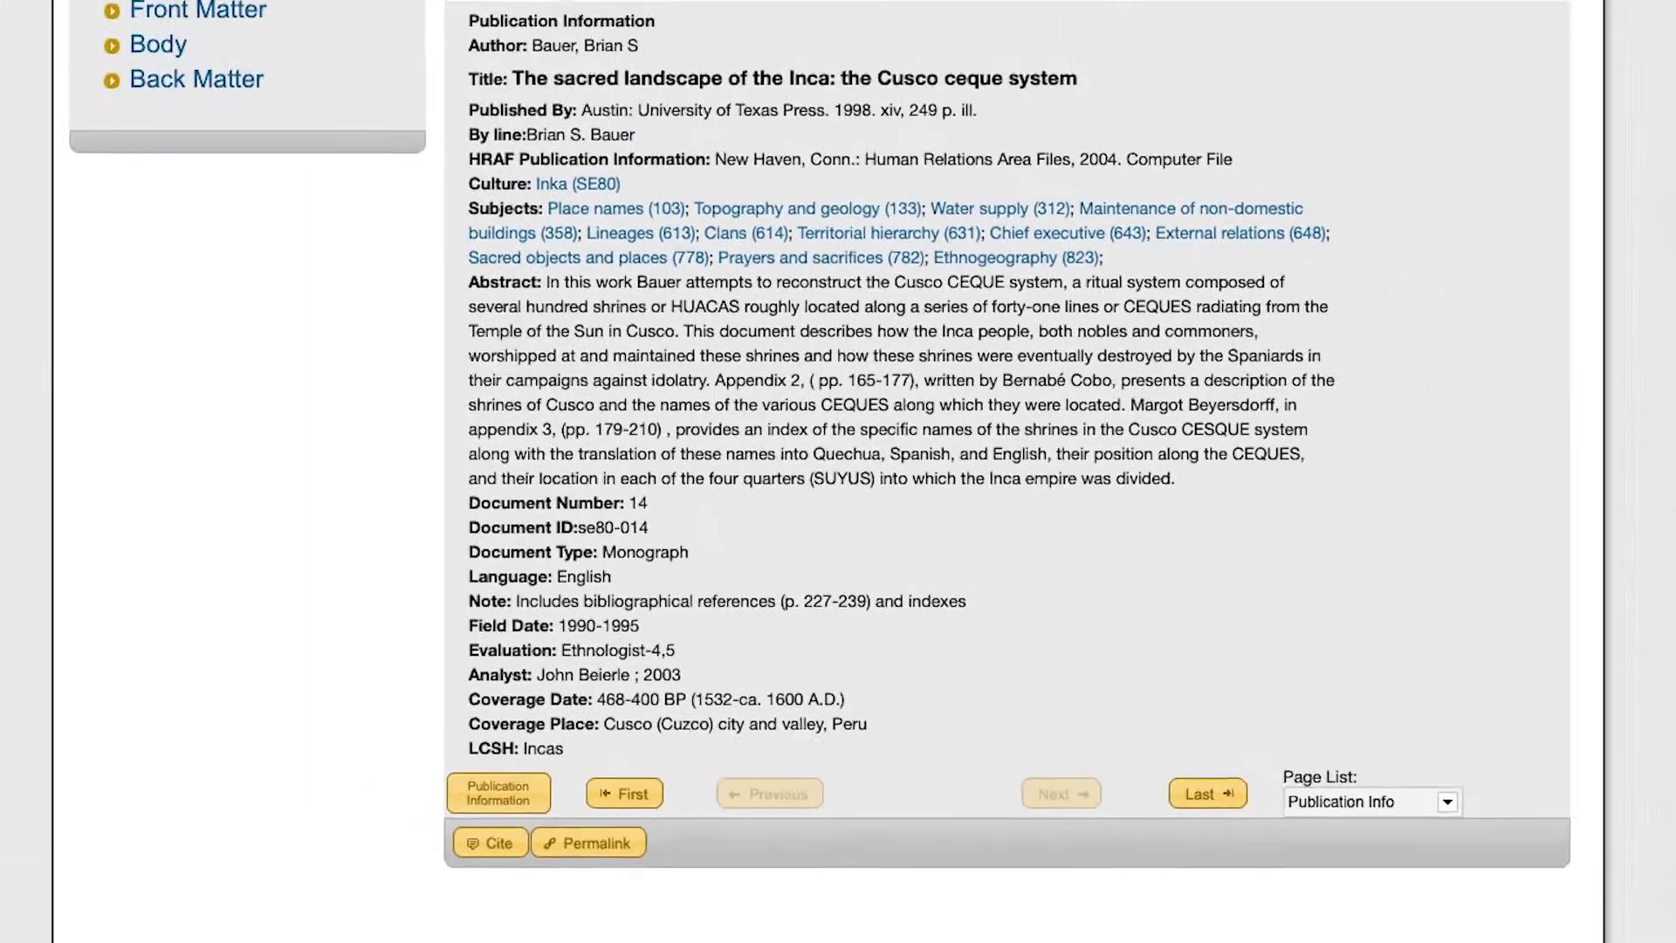
# - View the Chicago, APA 6th, MLA 7th and Harvard citations, then return to page 55
pyautogui.click(368, 808)
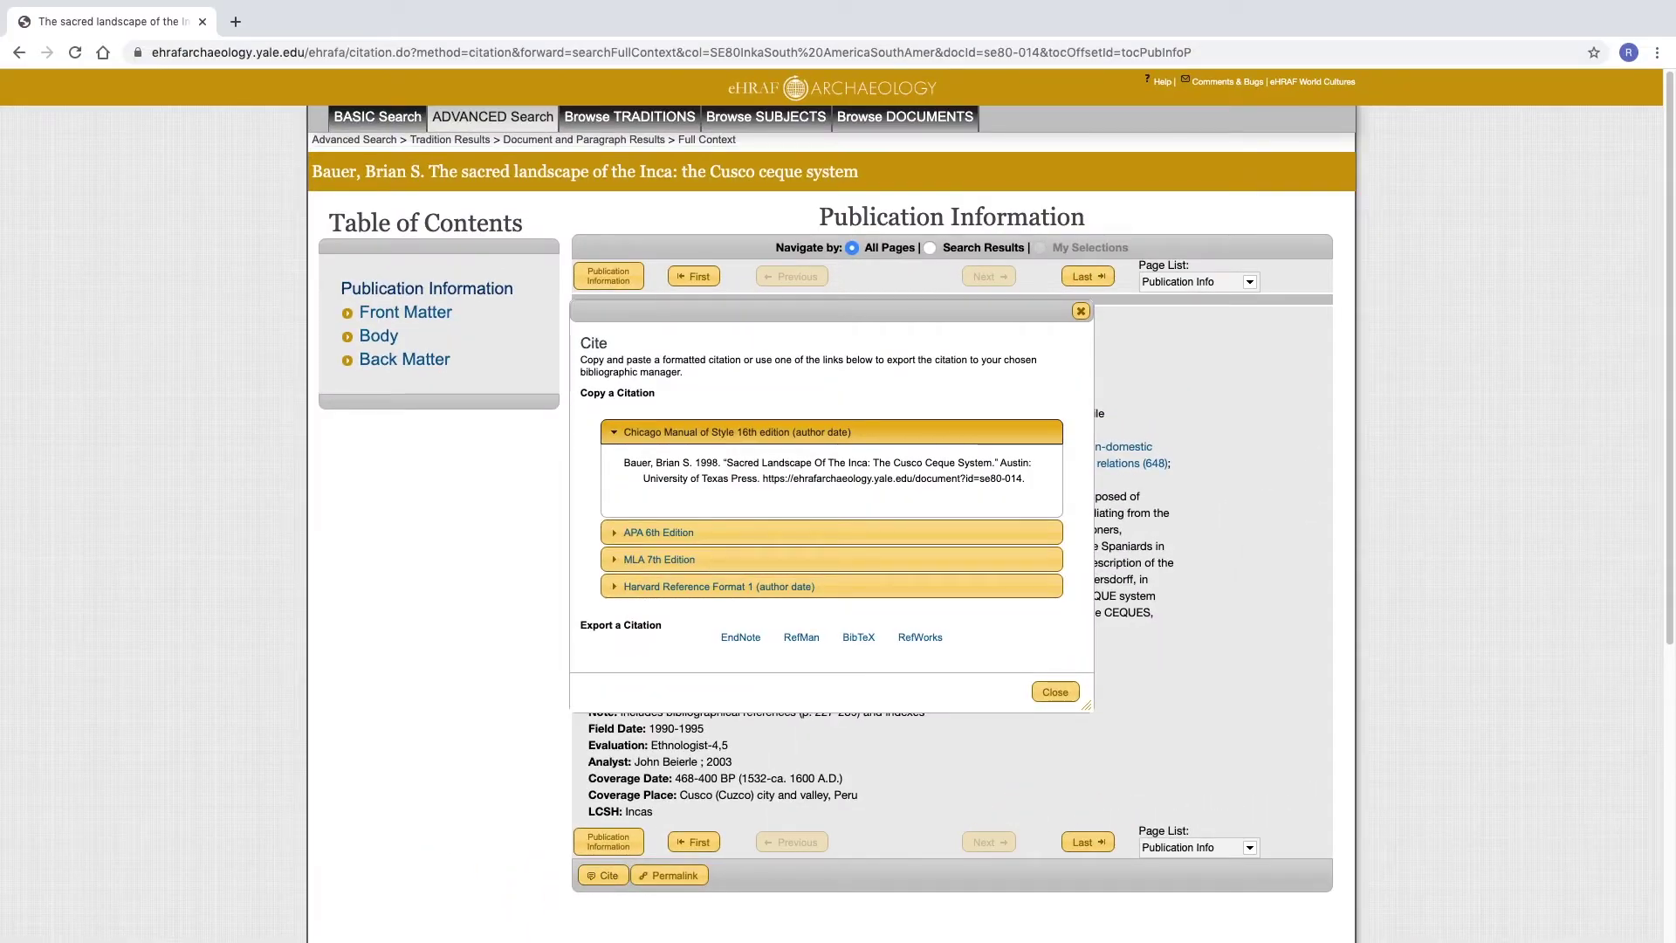
pyautogui.click(659, 533)
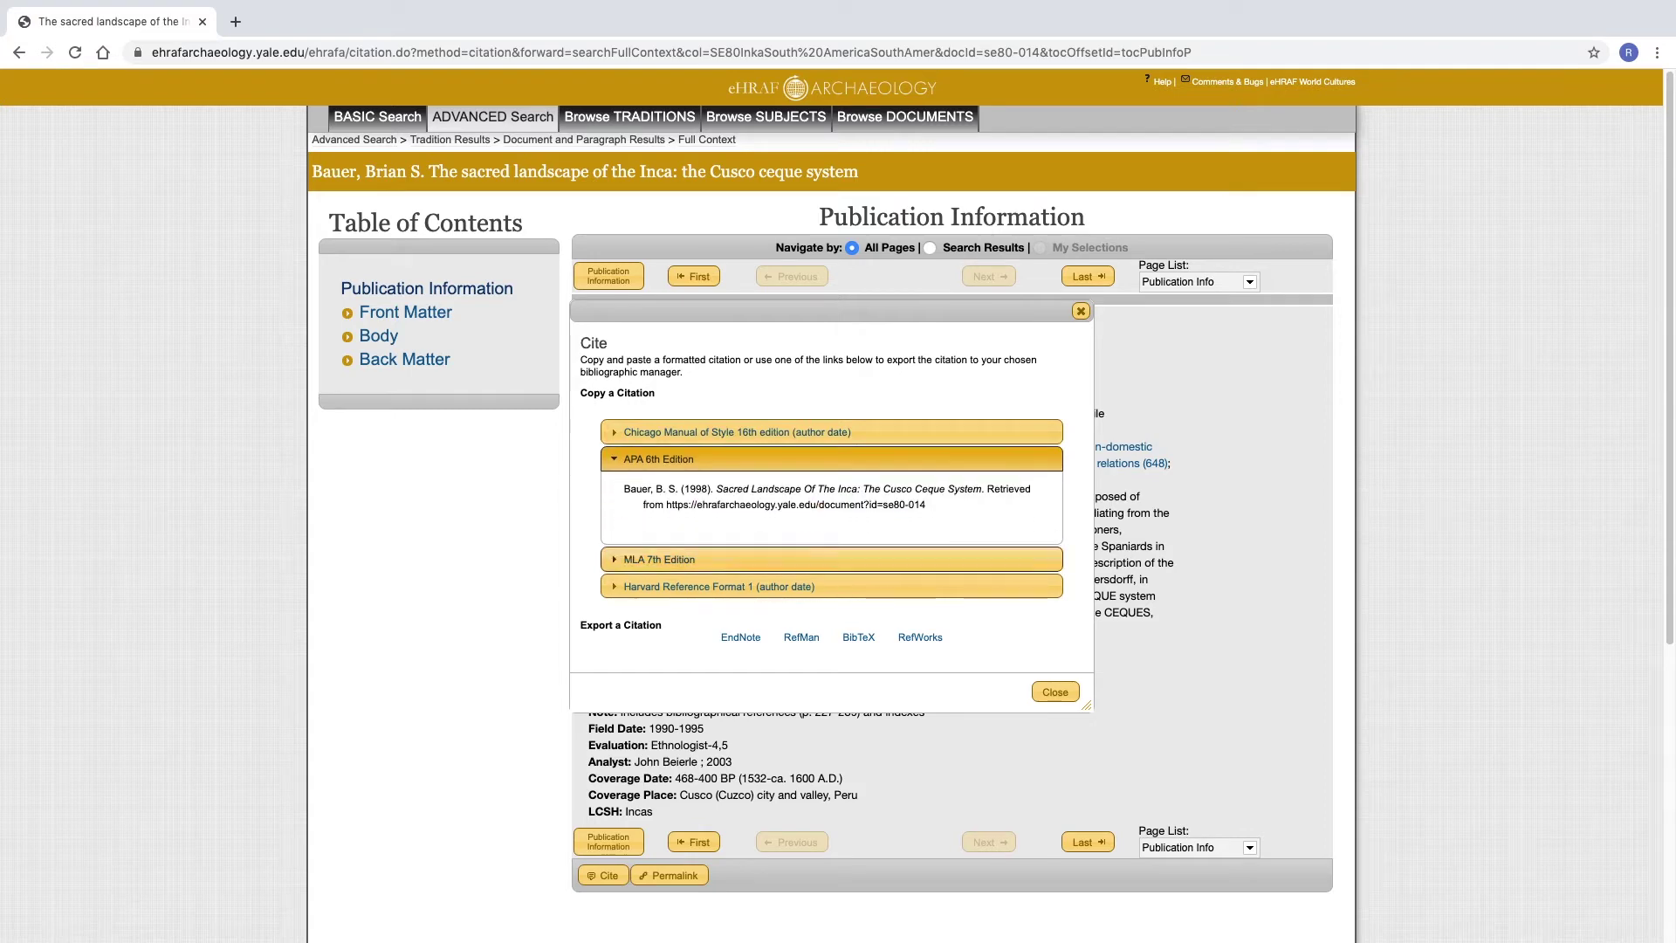
pyautogui.click(660, 560)
pyautogui.click(685, 587)
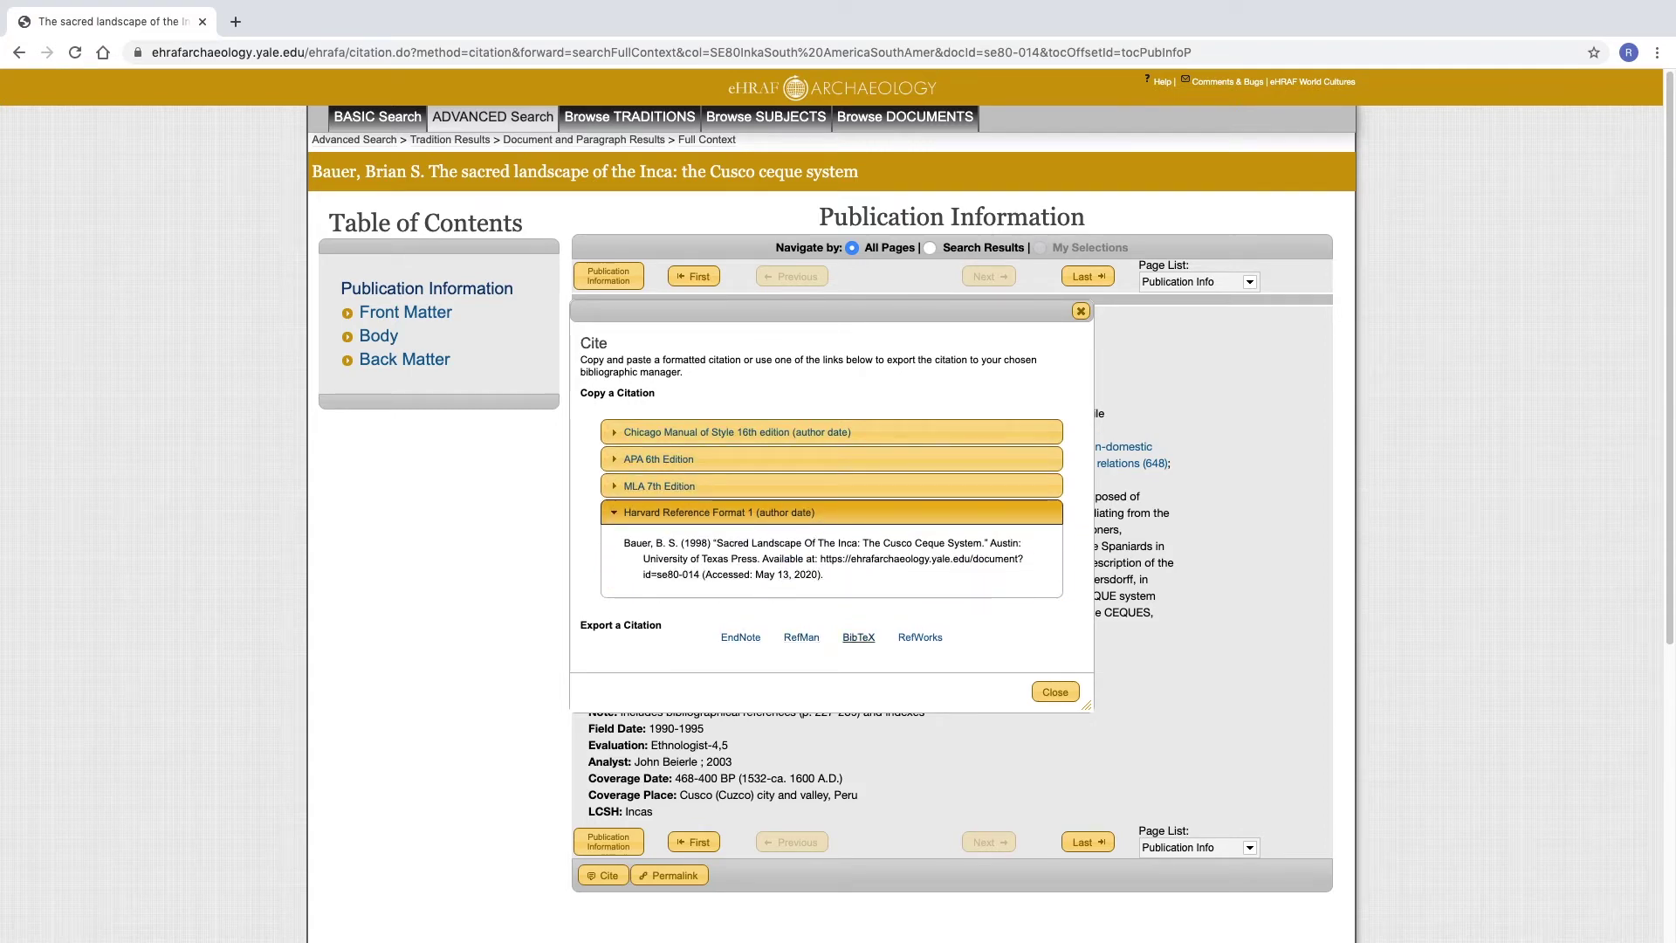
pyautogui.hotkey('alt', 'Left')
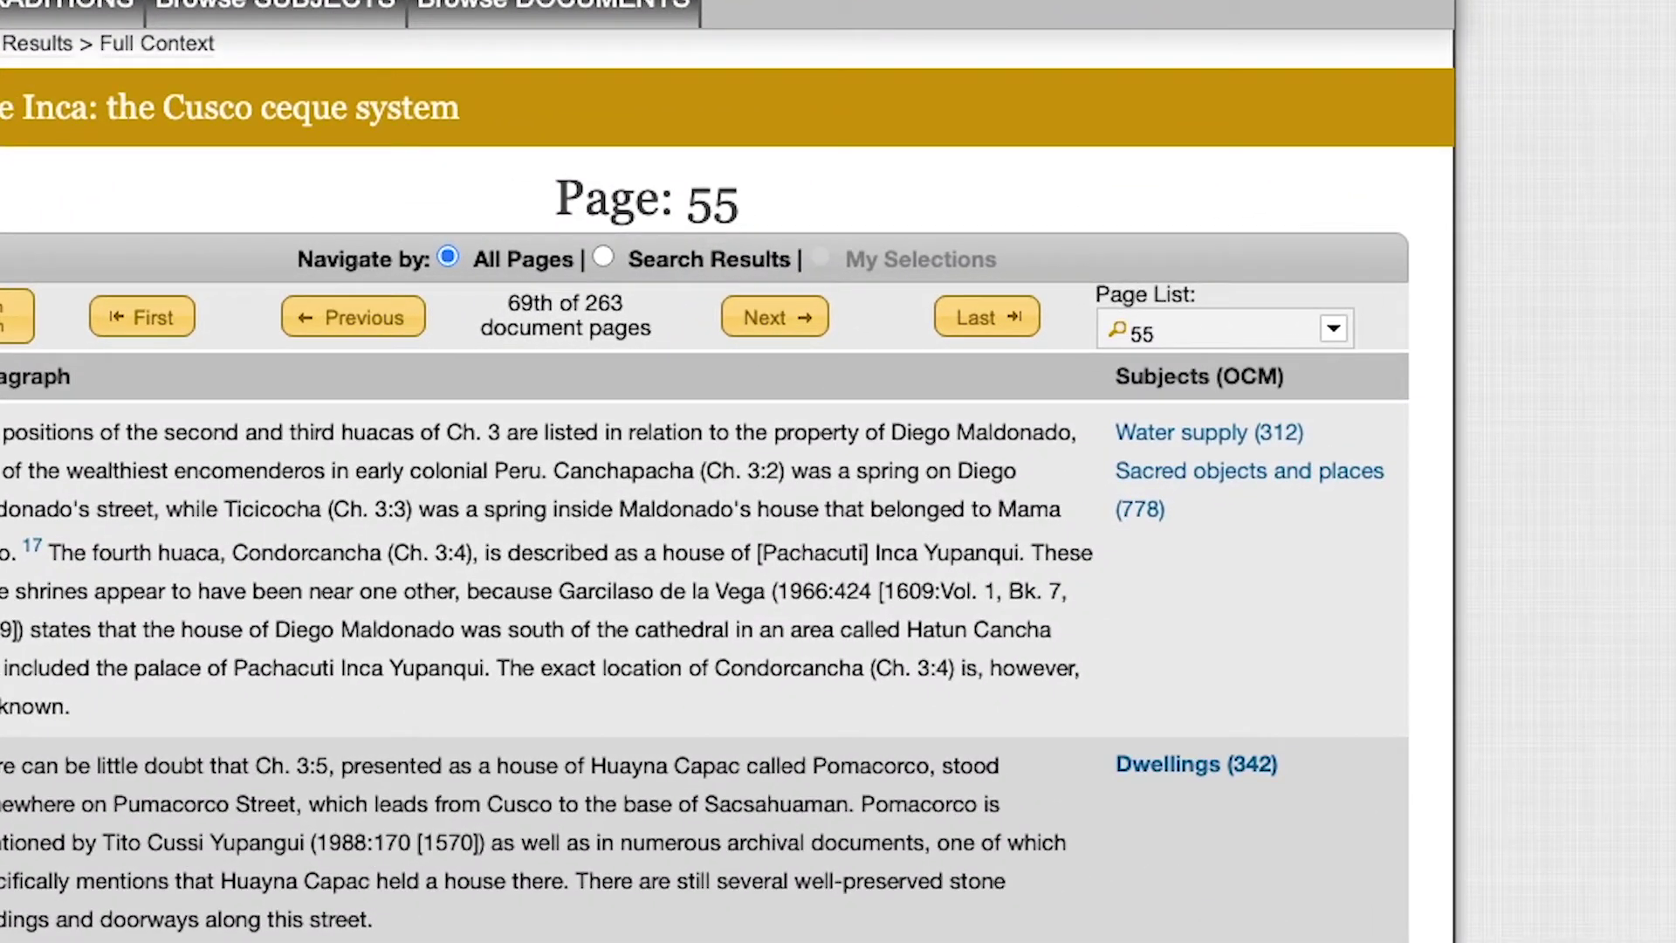
# - Show the monograph's page list and scroll down to the current page 55
pyautogui.click(1333, 328)
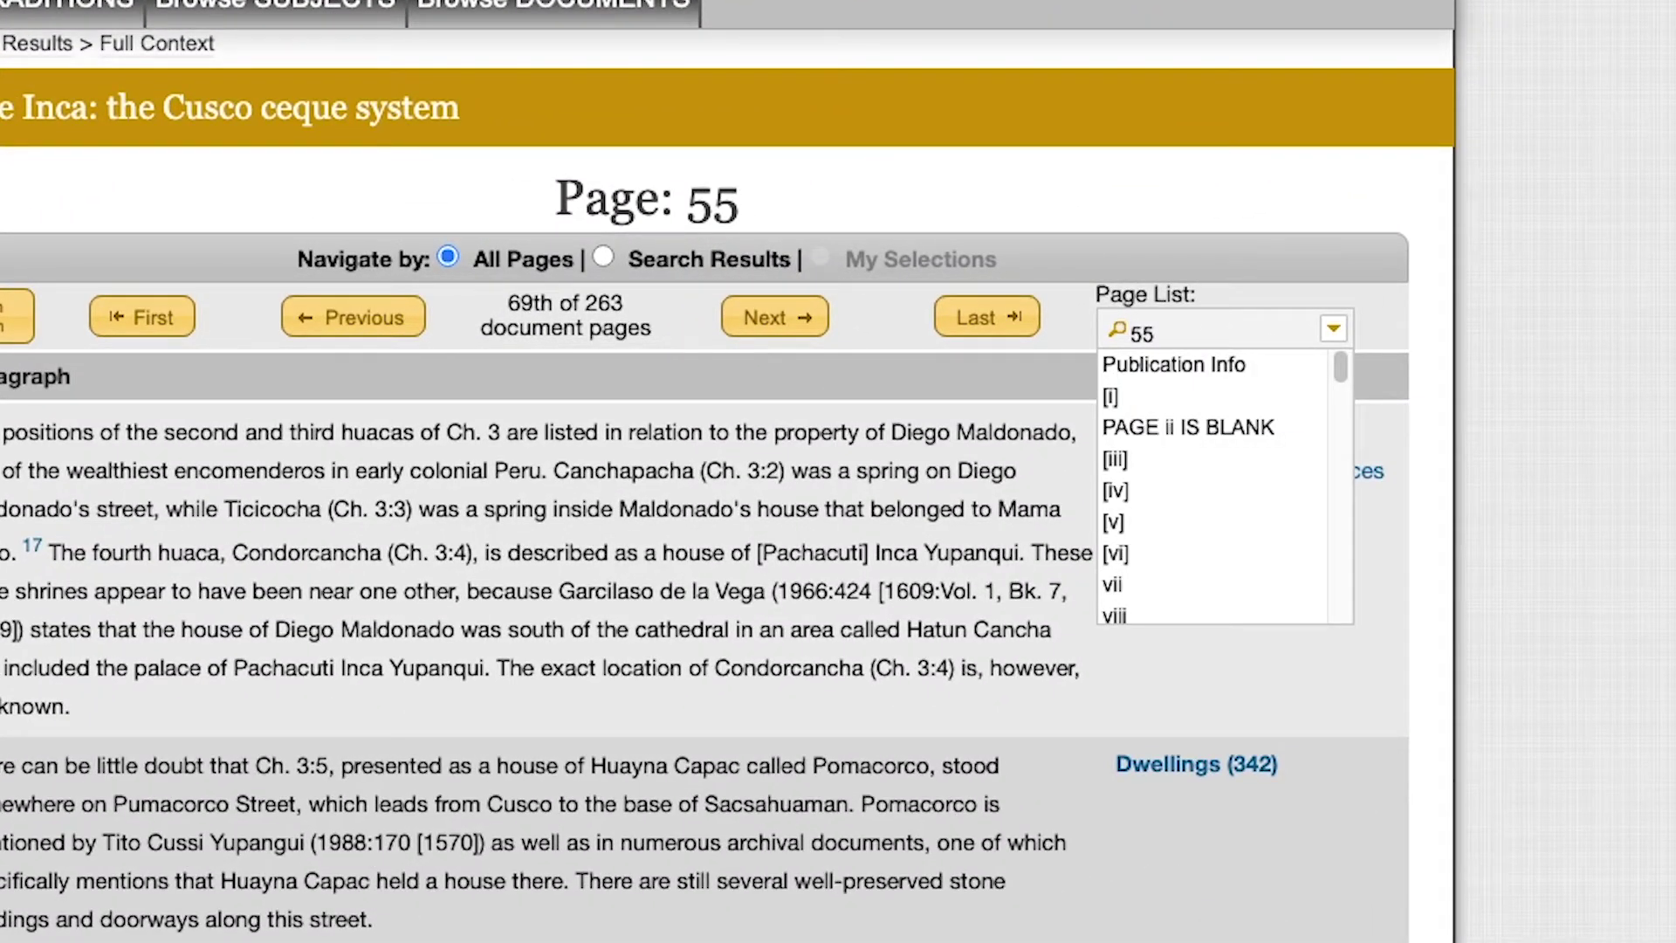
pyautogui.scroll(-15, 1214, 486)
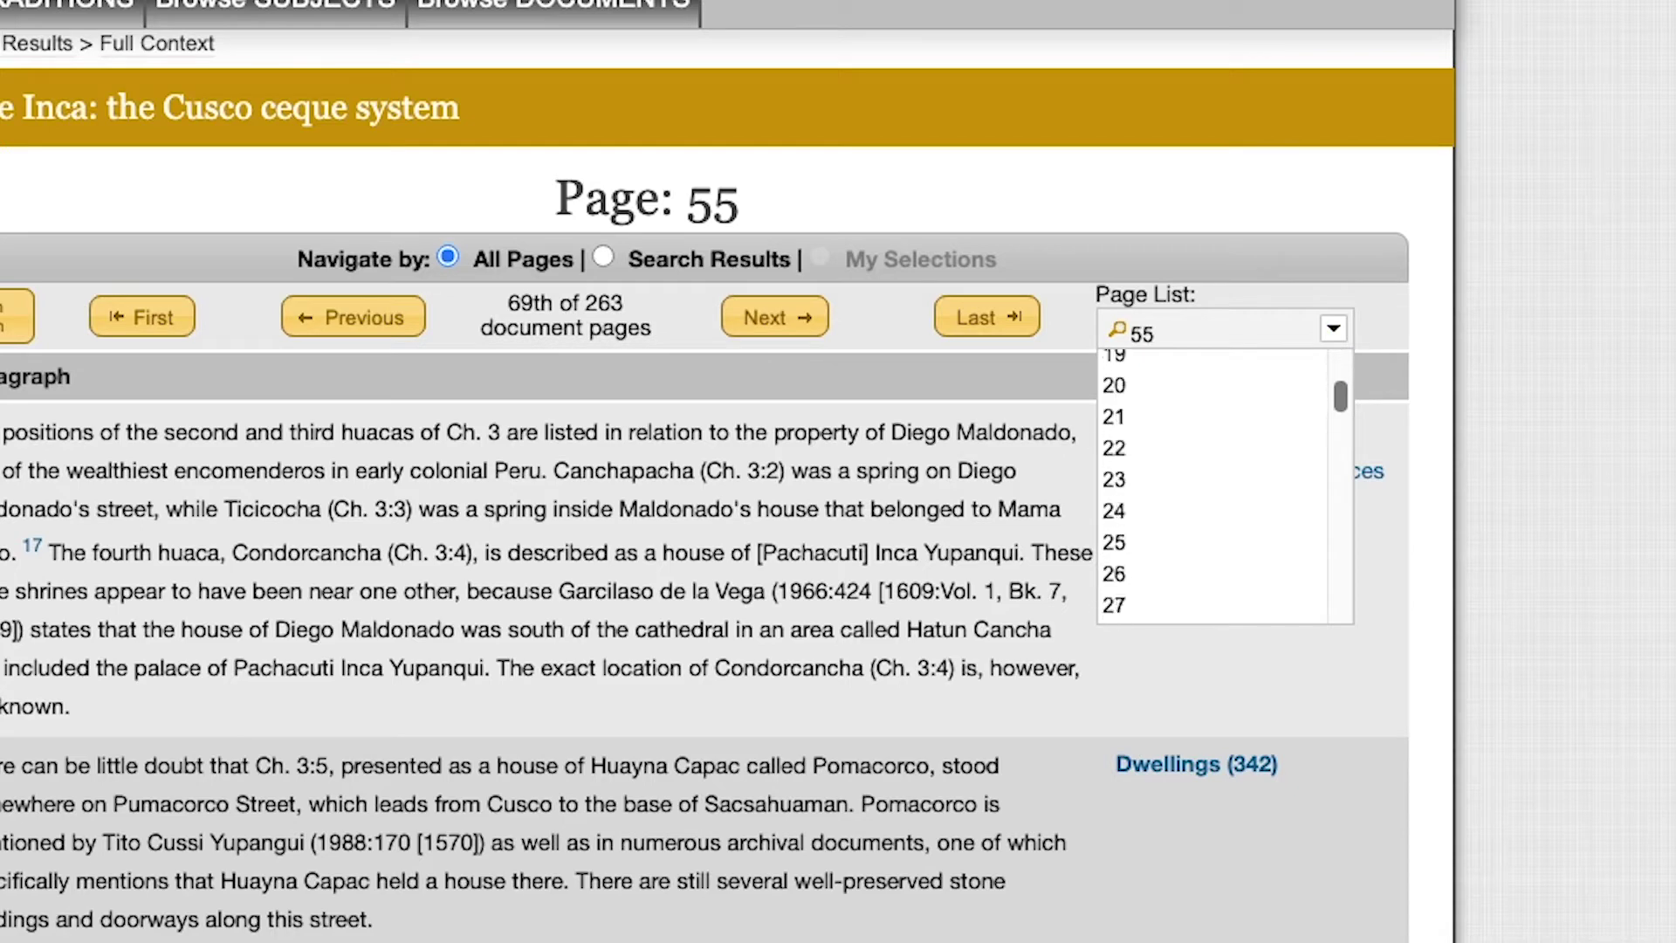
pyautogui.scroll(-8, 1214, 486)
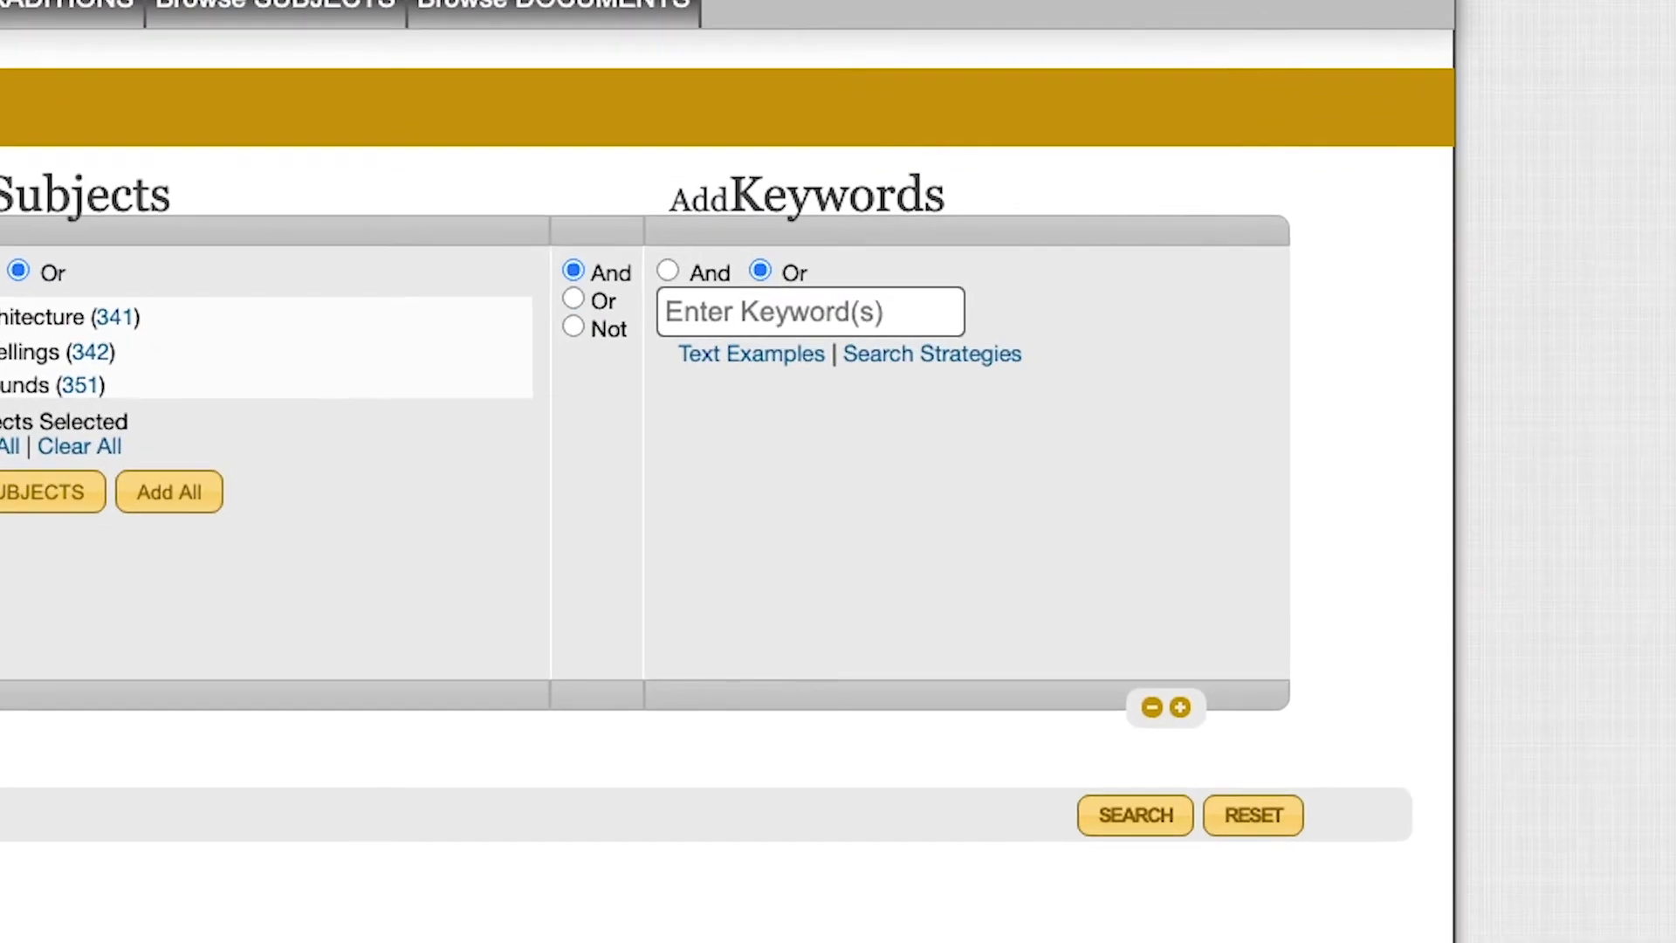
# - Add the keyword architect*, joined to the three architecture subjects with Or, and run the search
pyautogui.click(810, 312)
pyautogui.write('architec')
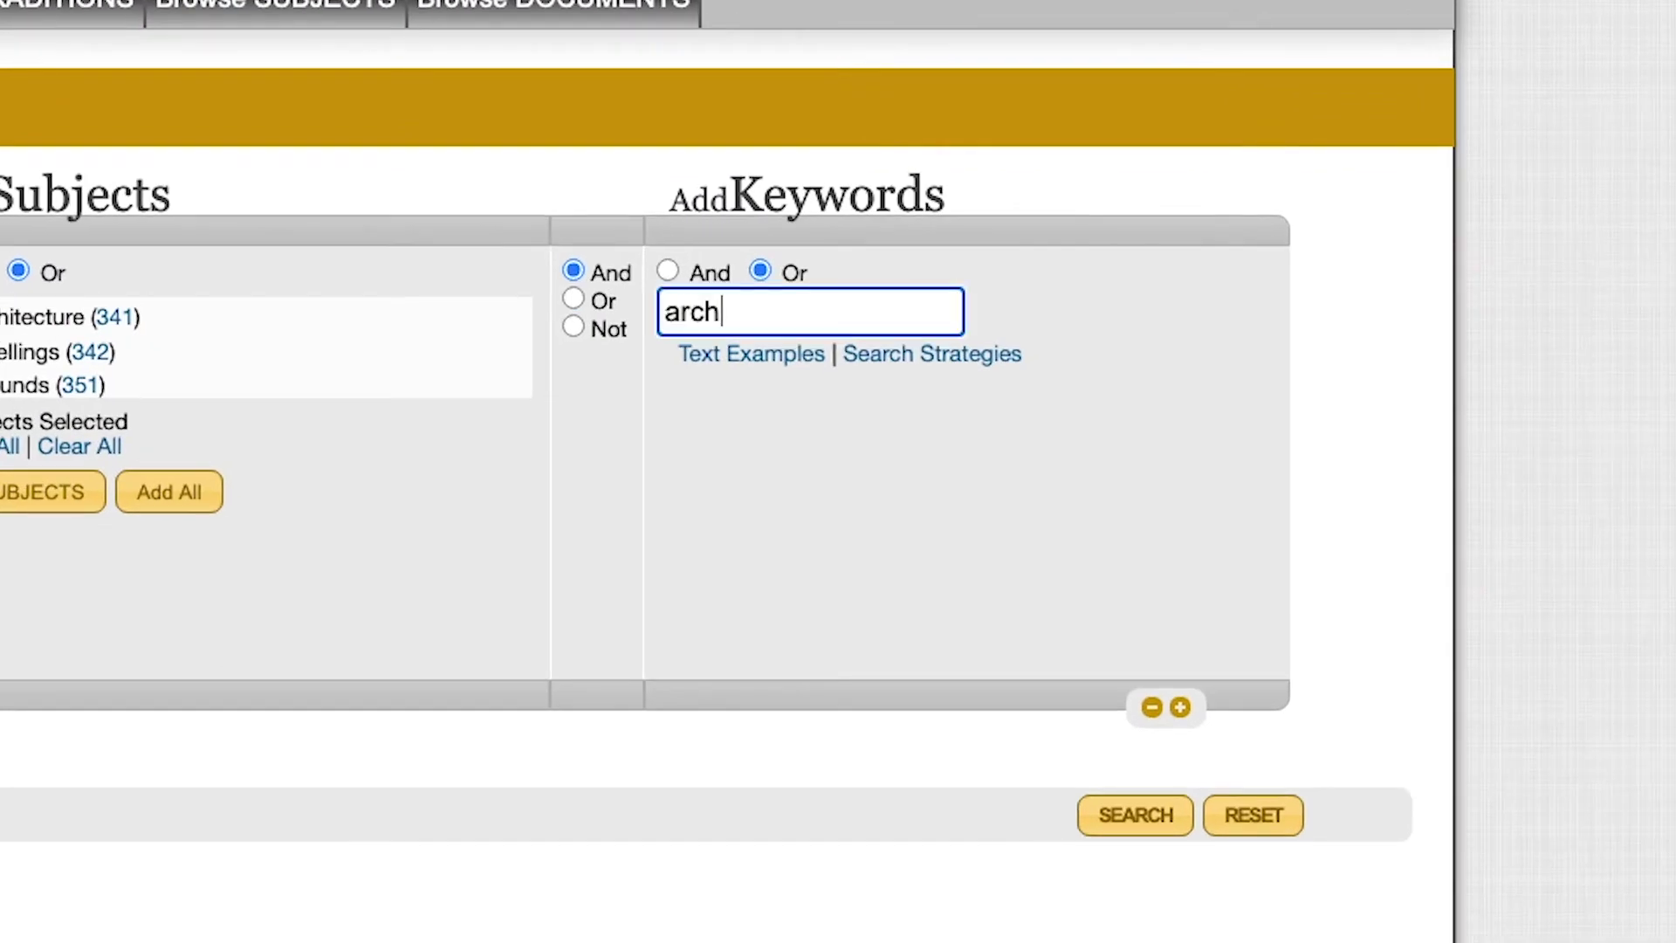
pyautogui.write('t*')
pyautogui.press('Tab')
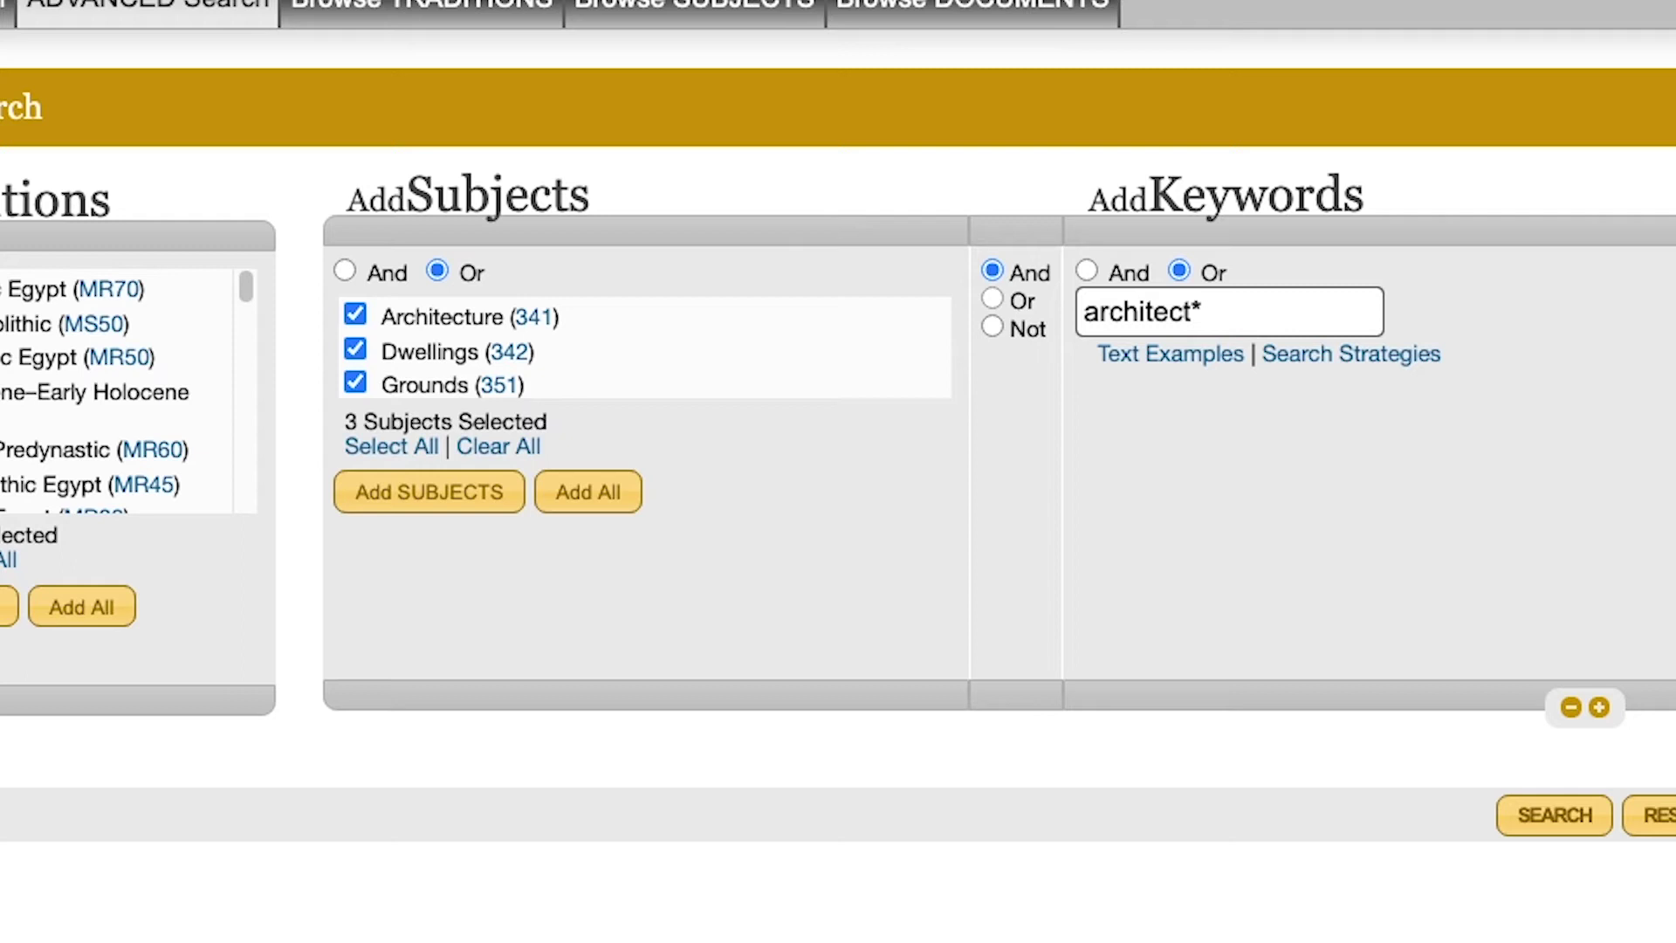
pyautogui.click(992, 299)
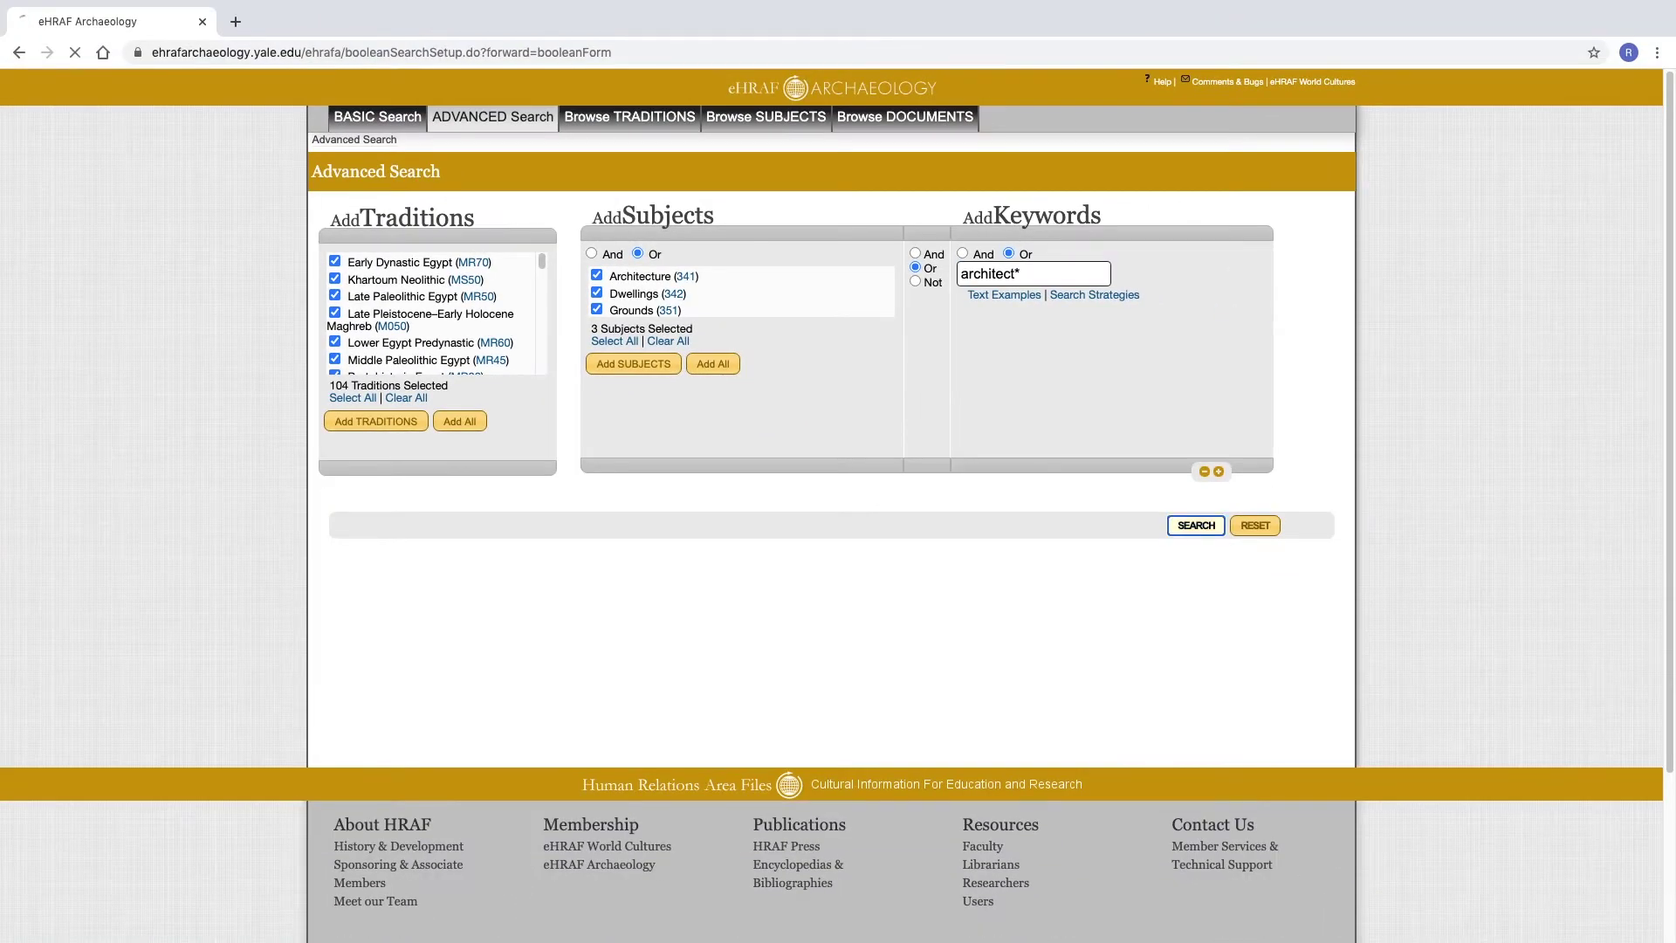
pyautogui.click(1554, 815)
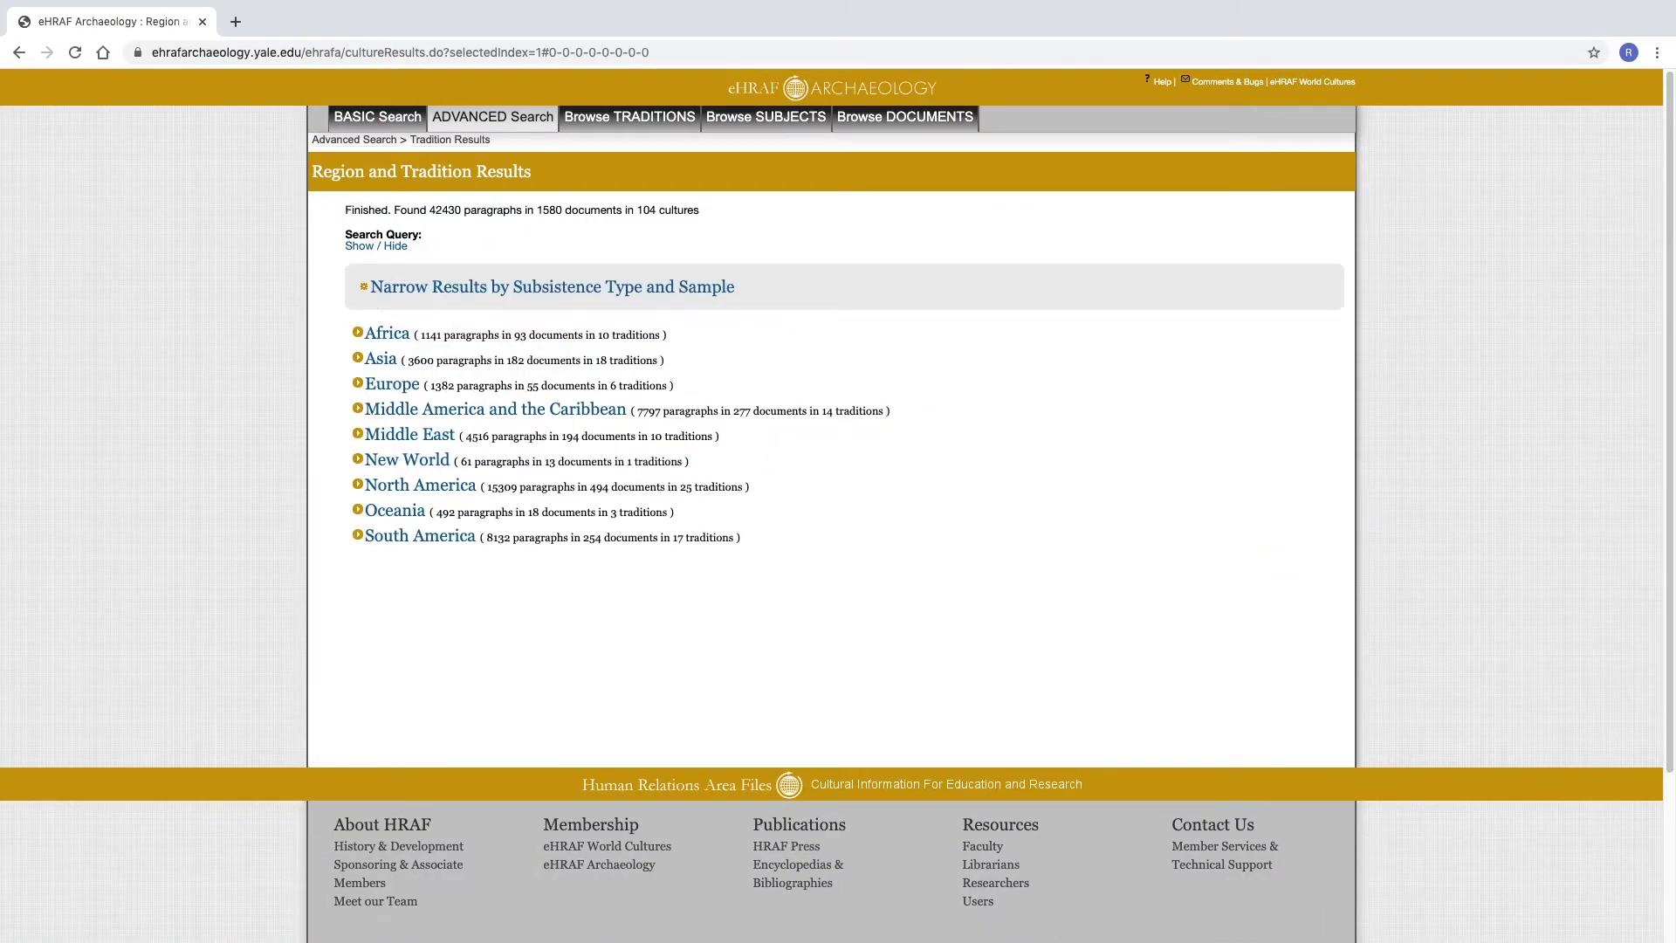
# - Expand South America's traditions and open the Inka results with 583 paragraphs
pyautogui.click(420, 536)
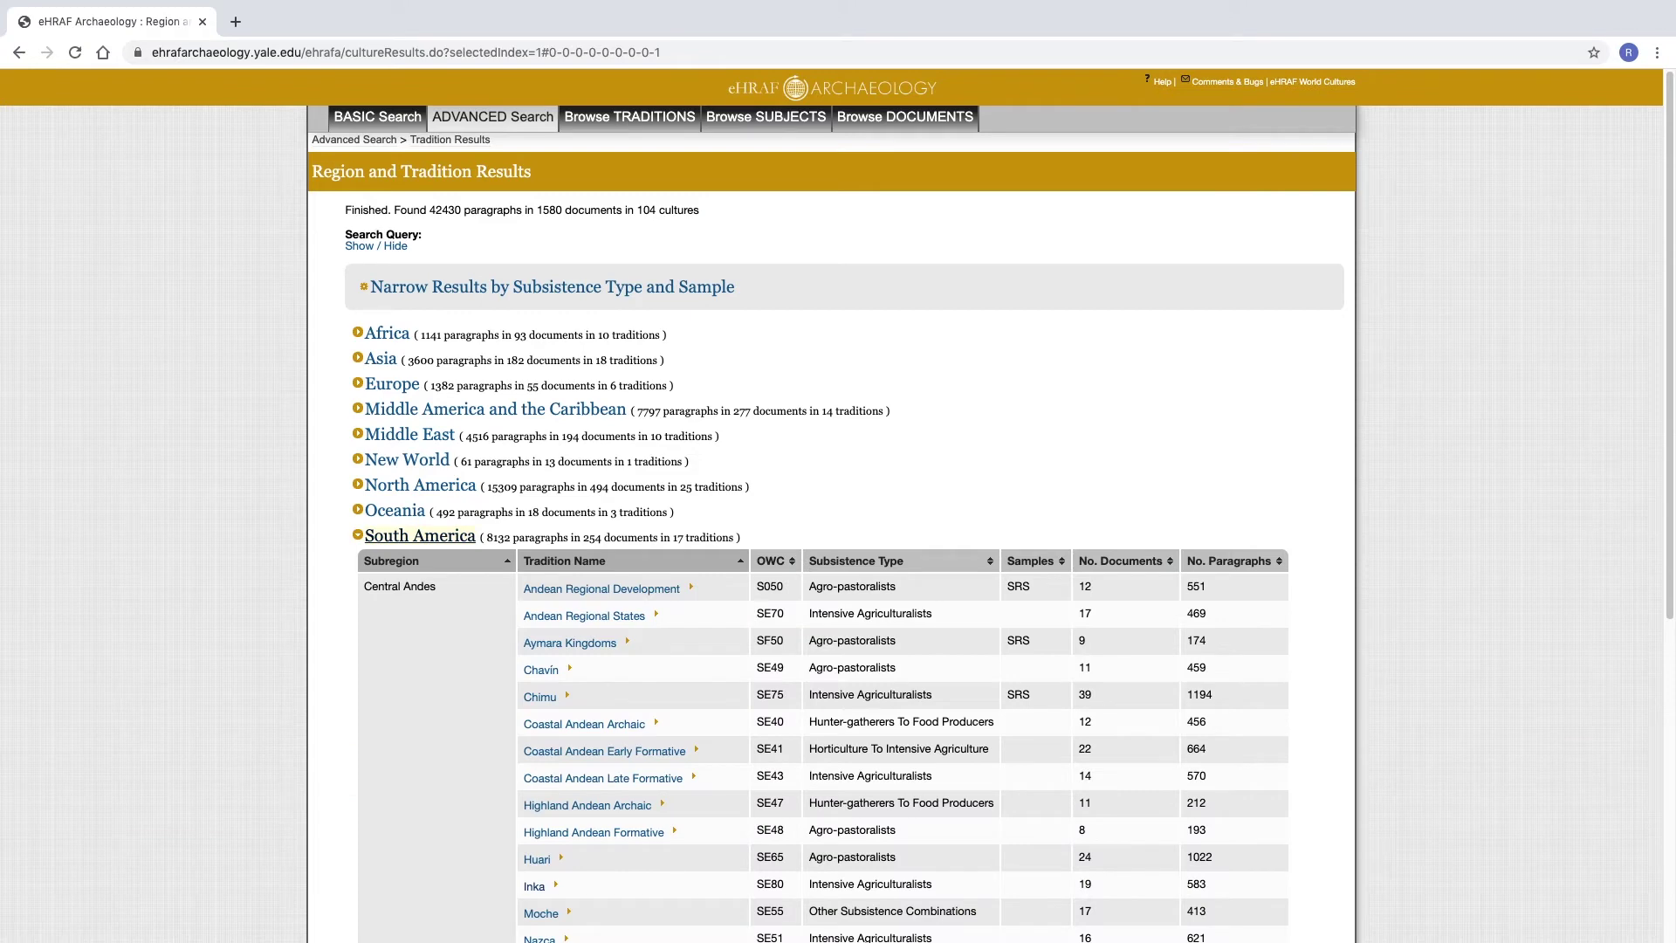
pyautogui.middleClick(1529, 262)
pyautogui.scroll(-6, 1529, 262)
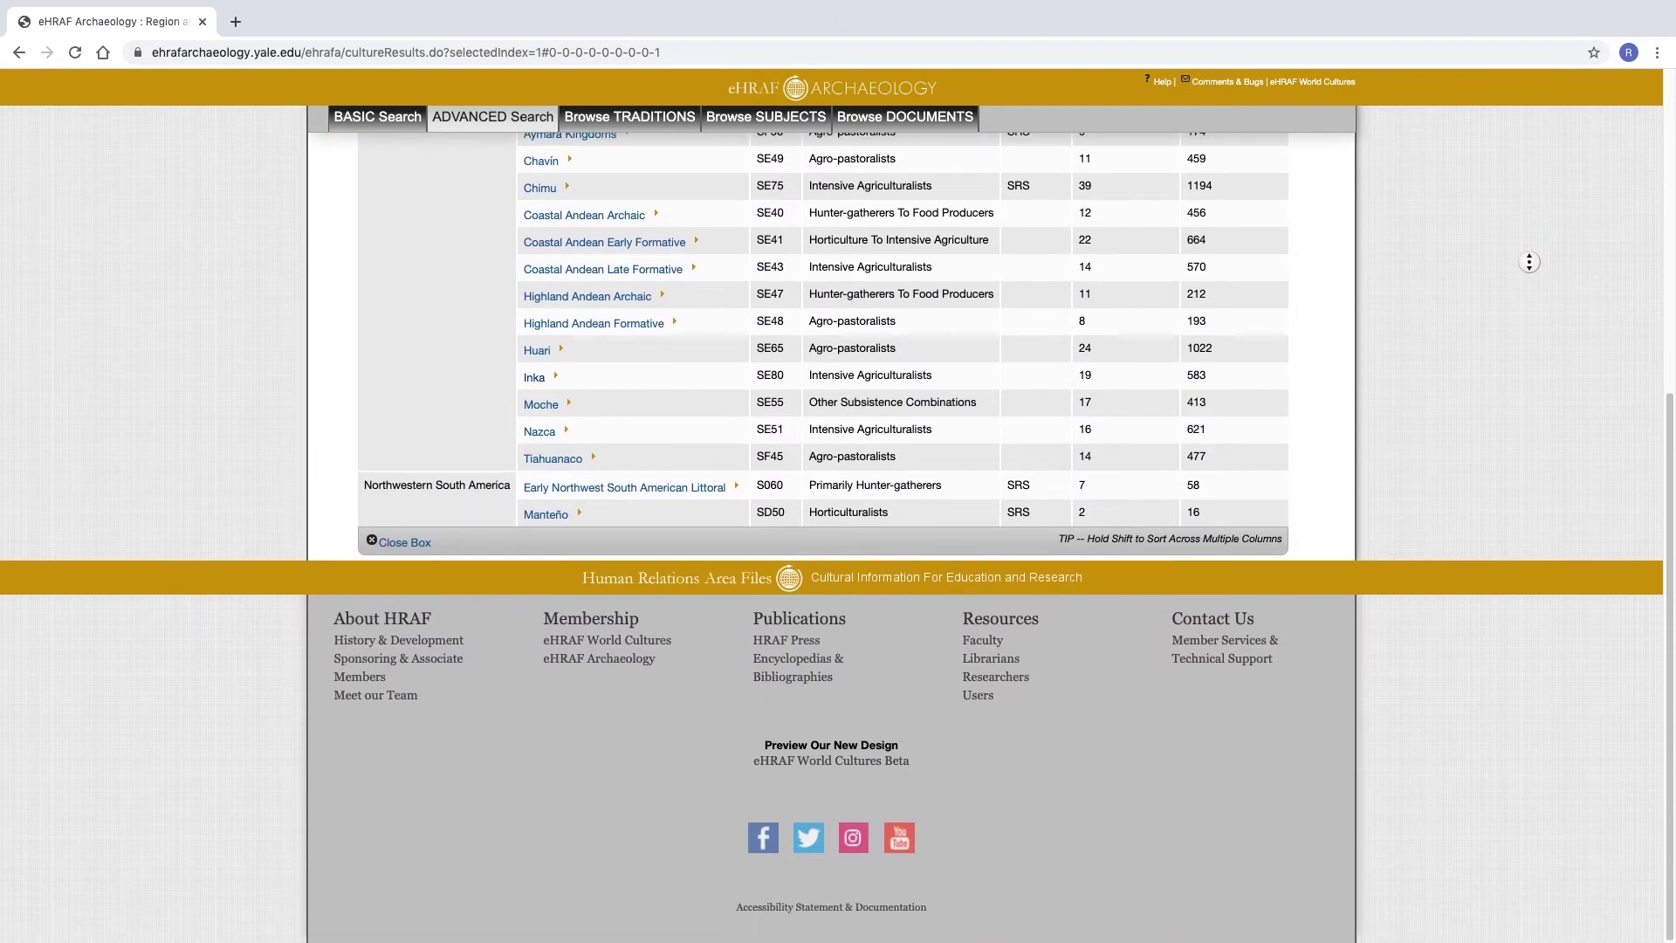
pyautogui.click(534, 378)
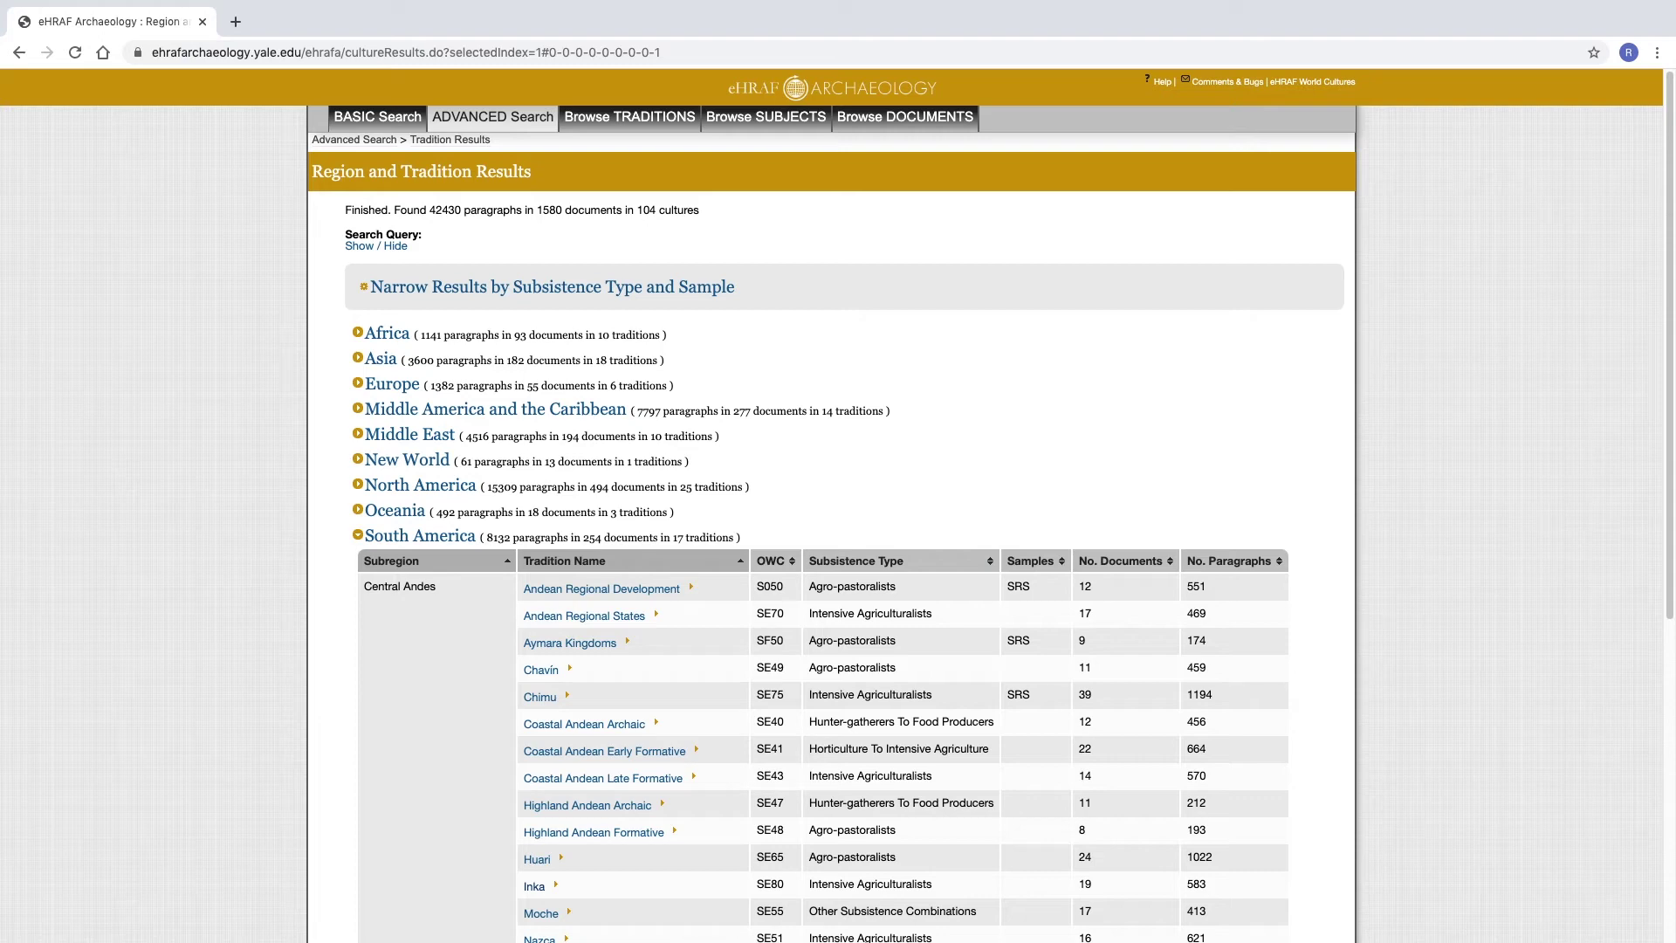
# - Try then remove the Hunter-gatherers To Food Producers filter, and narrow to Simple Random Sample (SRS)
pyautogui.click(552, 288)
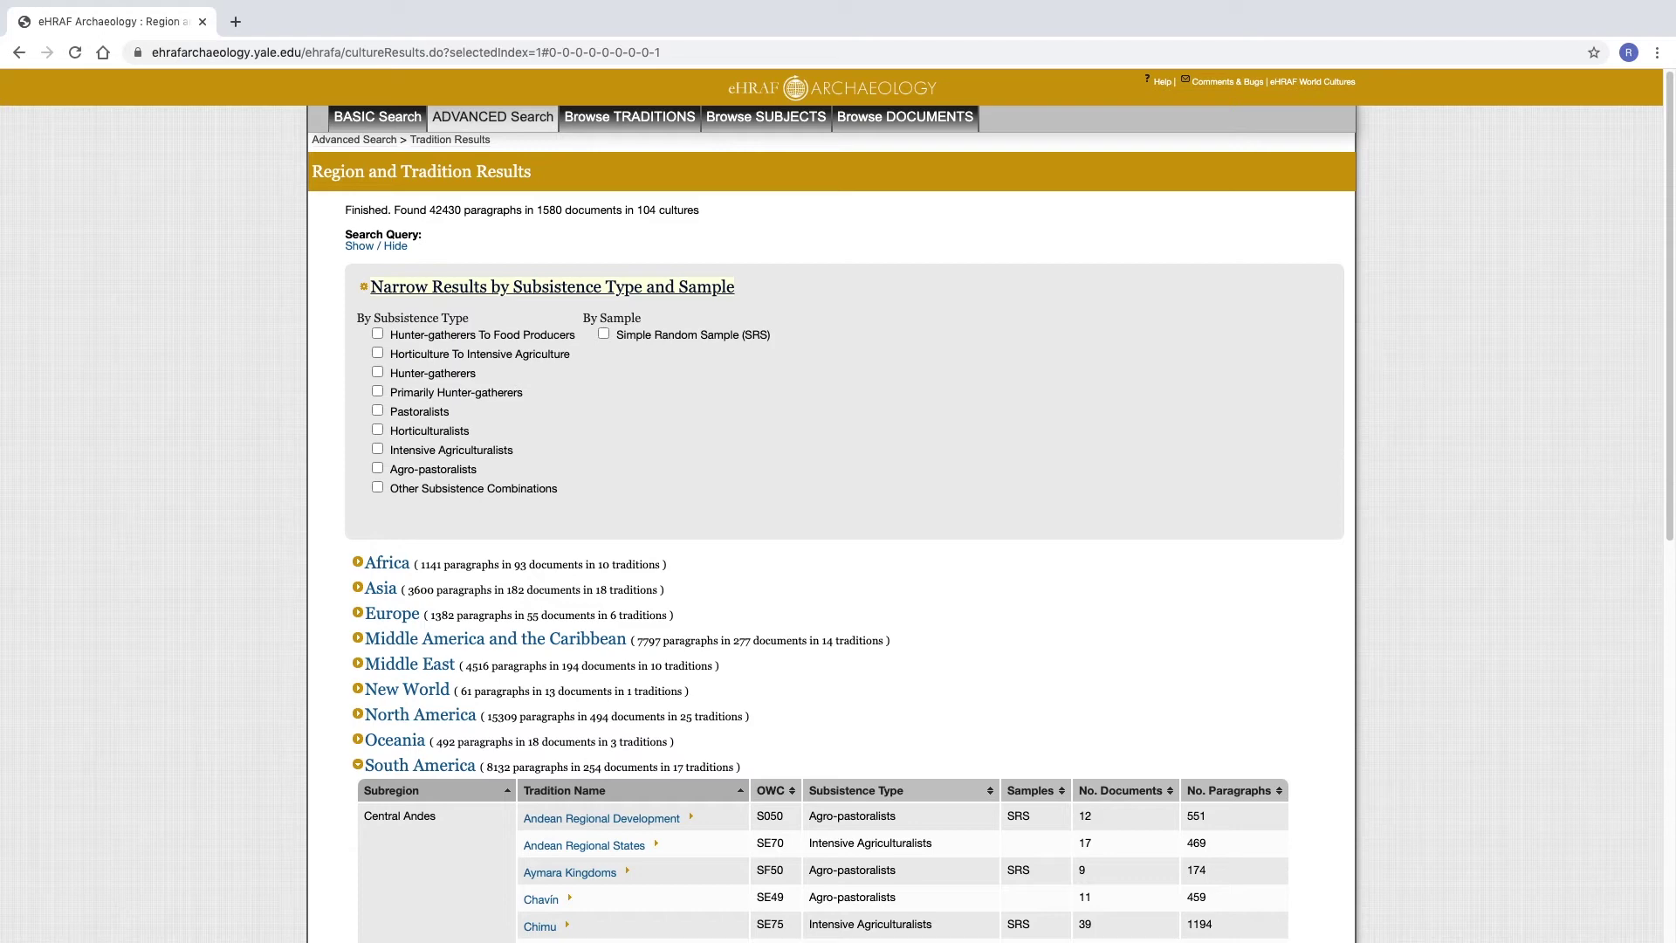
pyautogui.click(377, 334)
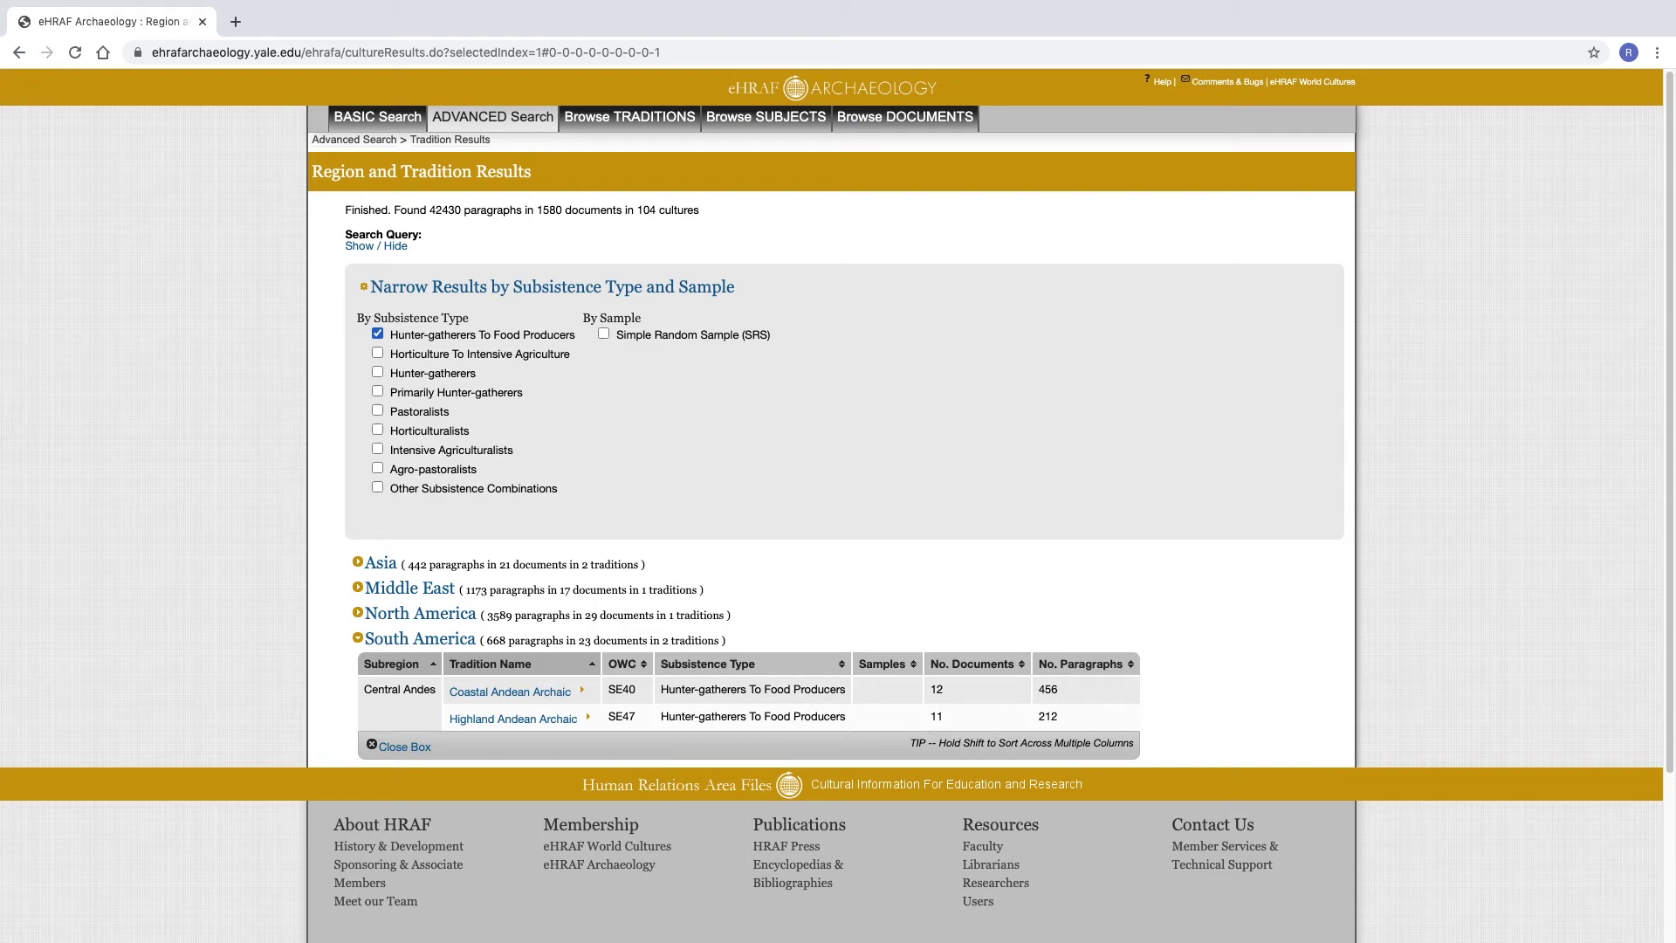
pyautogui.press('space')
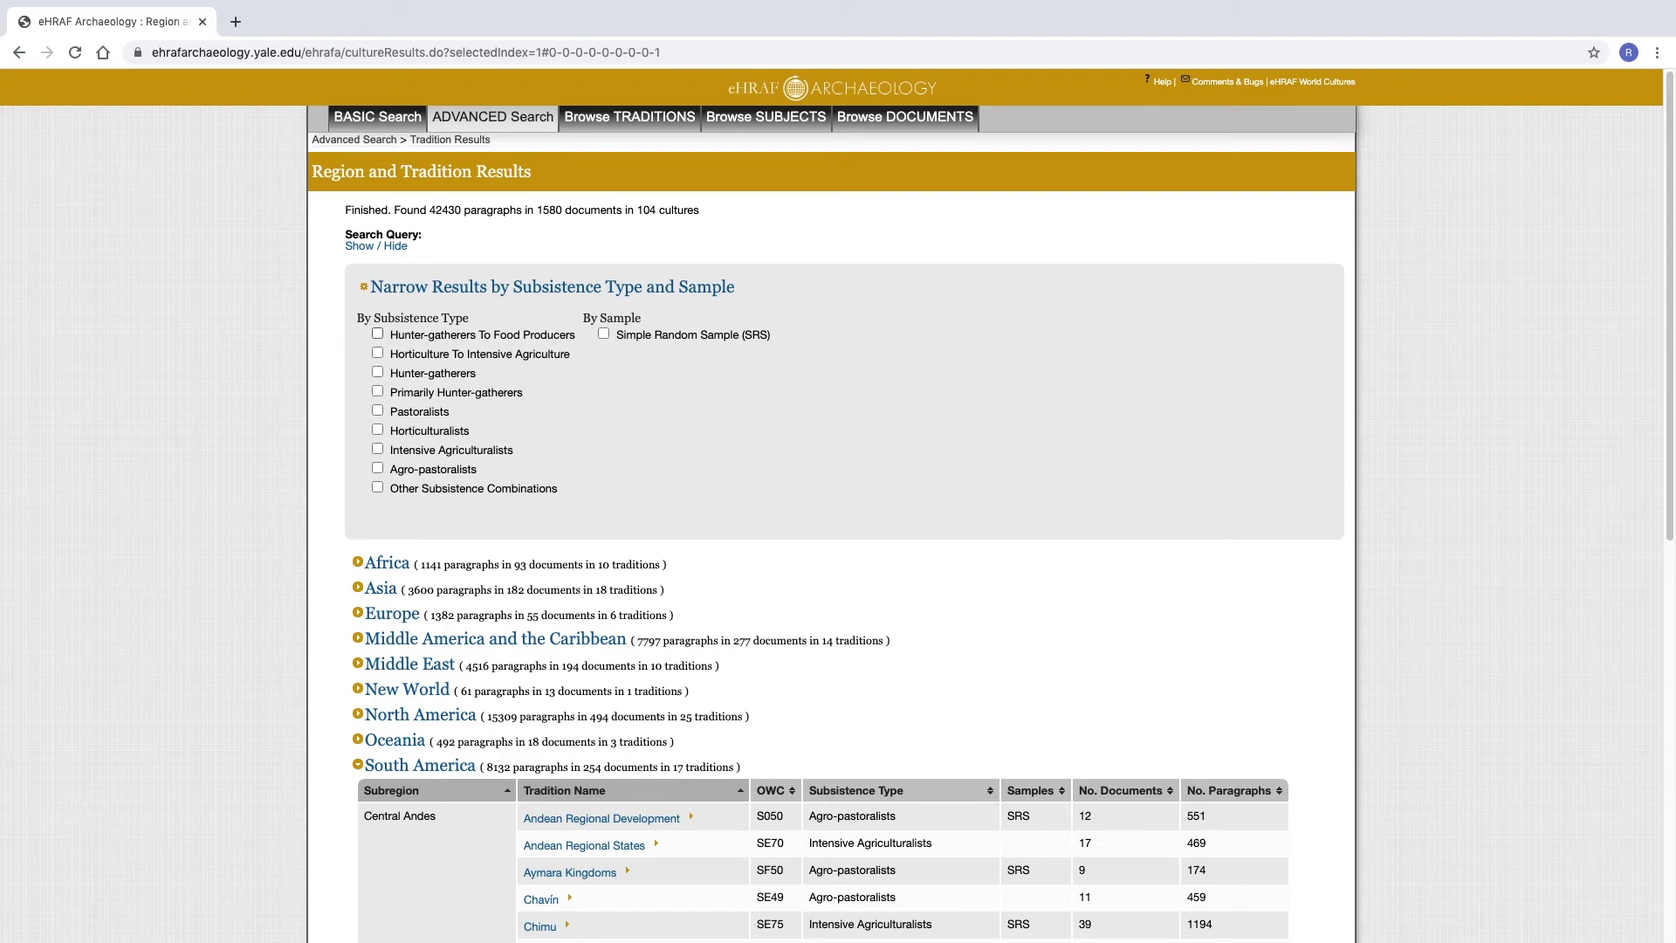
pyautogui.click(603, 334)
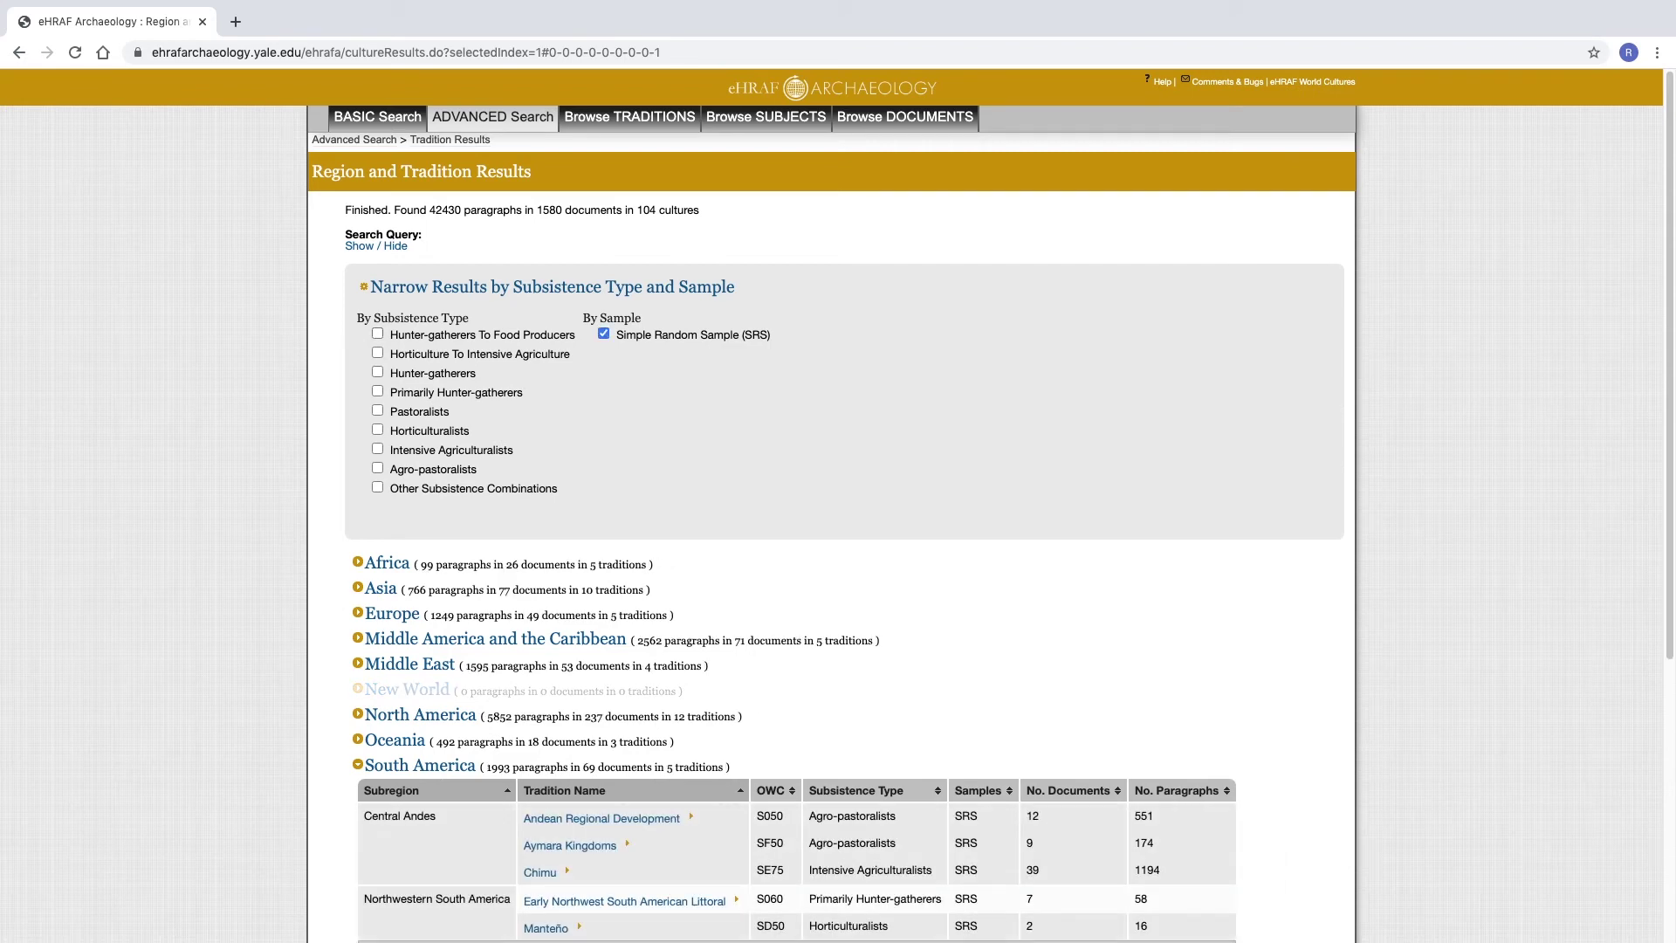